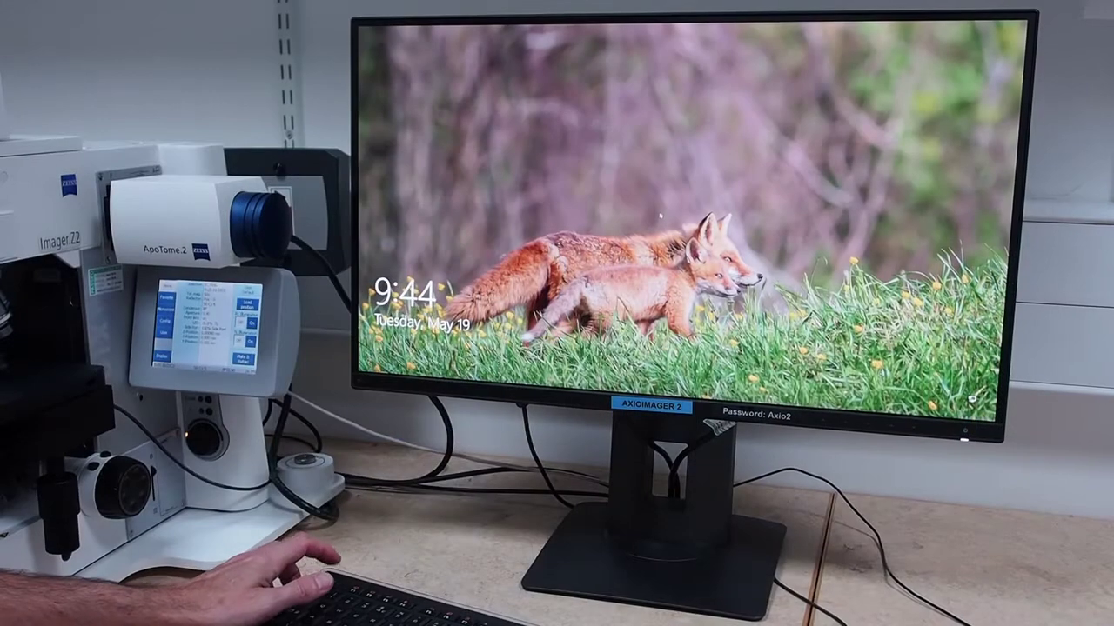
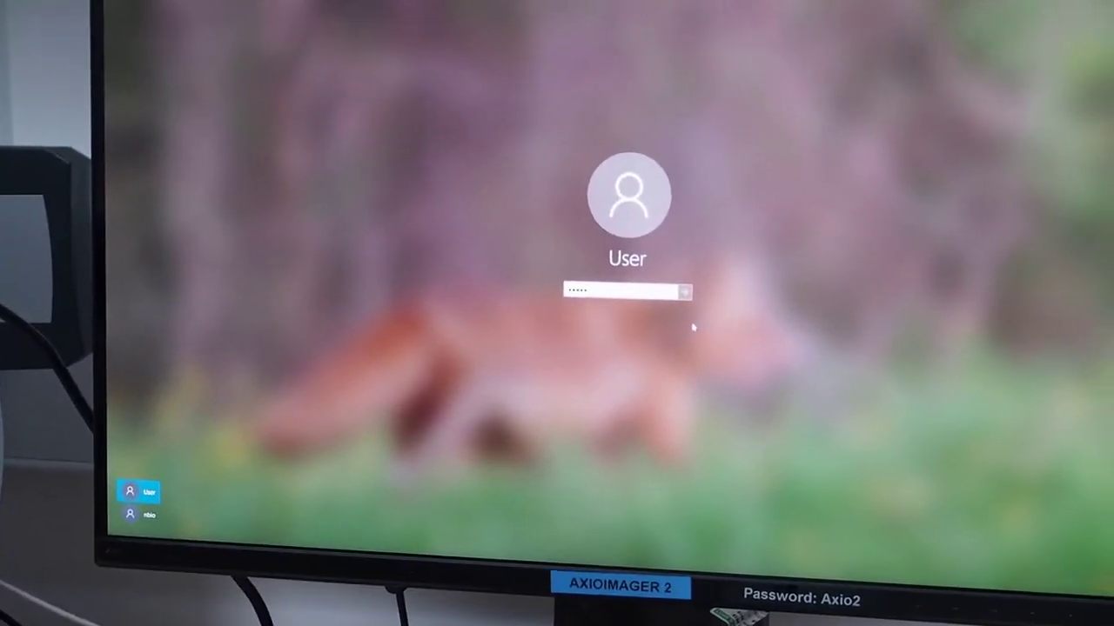
- Wake the workstation, sign in to Windows with the account password, and pass the PPMS login
{"action": "key", "text": "Return"}
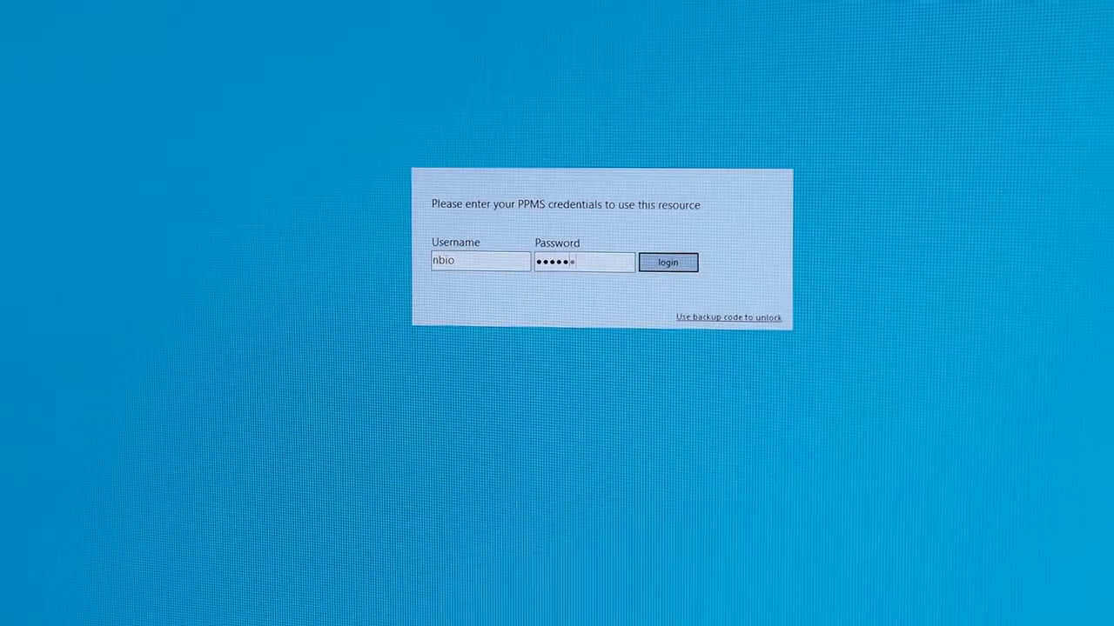
{"action": "key", "text": "Return"}
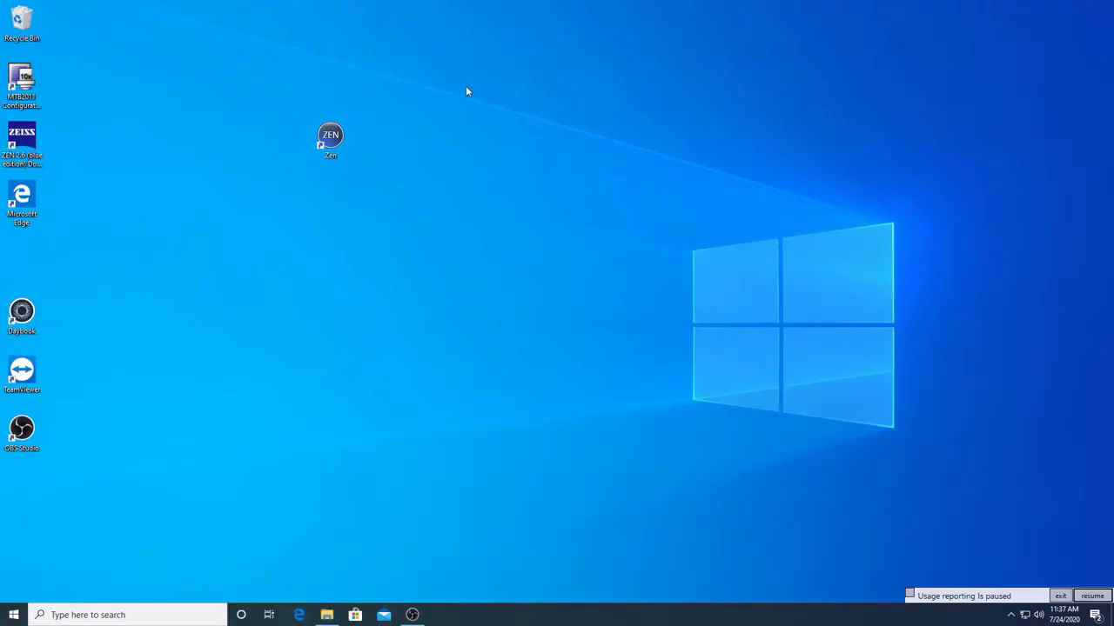
- Start ZEN 2.6 from its desktop shortcut to reach the Start Application dialog
{"action": "double_click", "coordinate": [331, 139]}
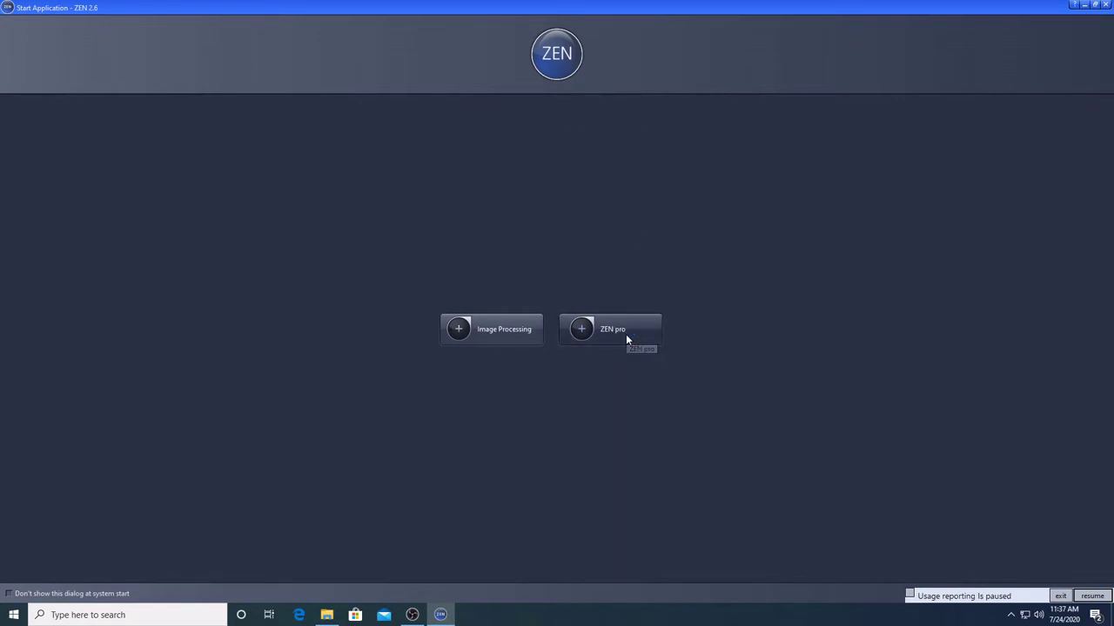
- Choose ZEN pro and calibrate the stage and focus when prompted
{"action": "left_click", "coordinate": [625, 337]}
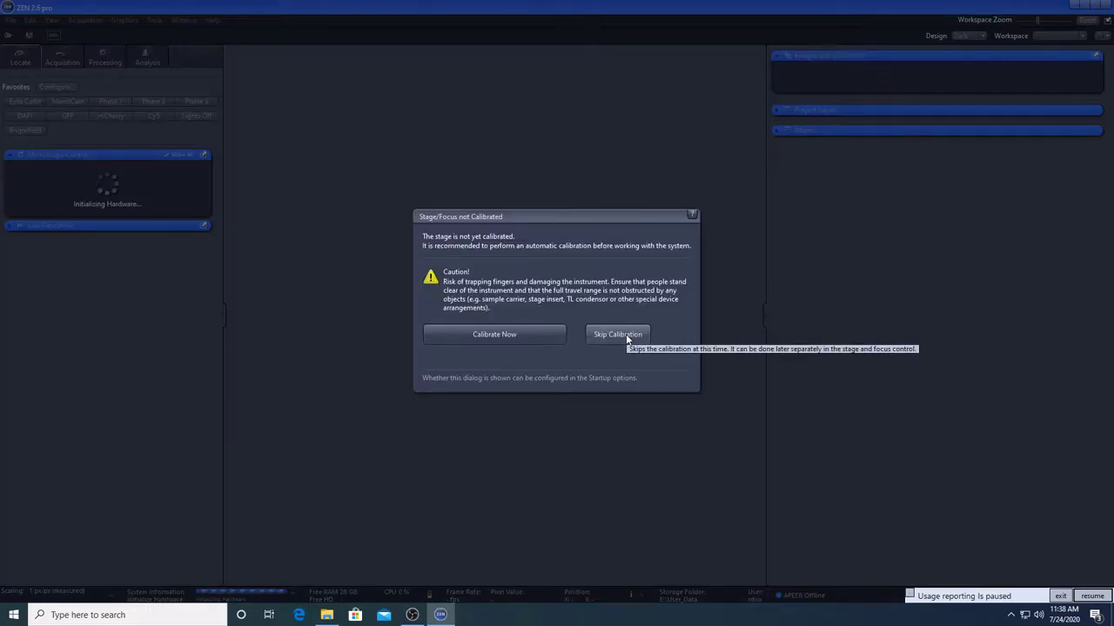
{"action": "left_click", "coordinate": [495, 334]}
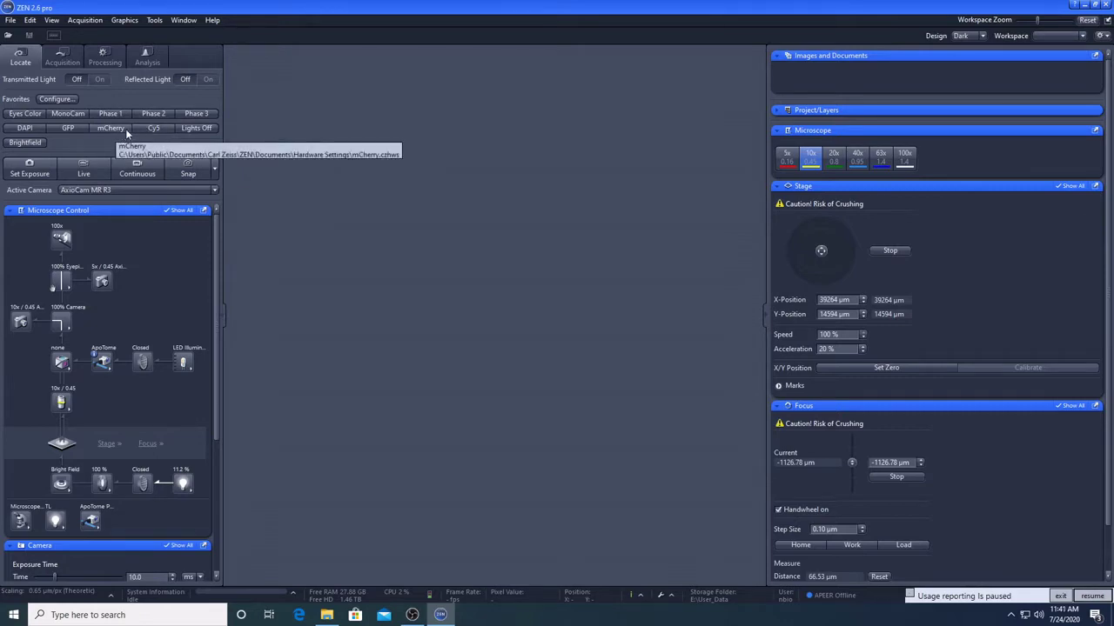
- Expand the Active Camera list on the Locate tab to show AxioCam MR R3 and Axiocam 105
{"action": "left_click", "coordinate": [214, 191]}
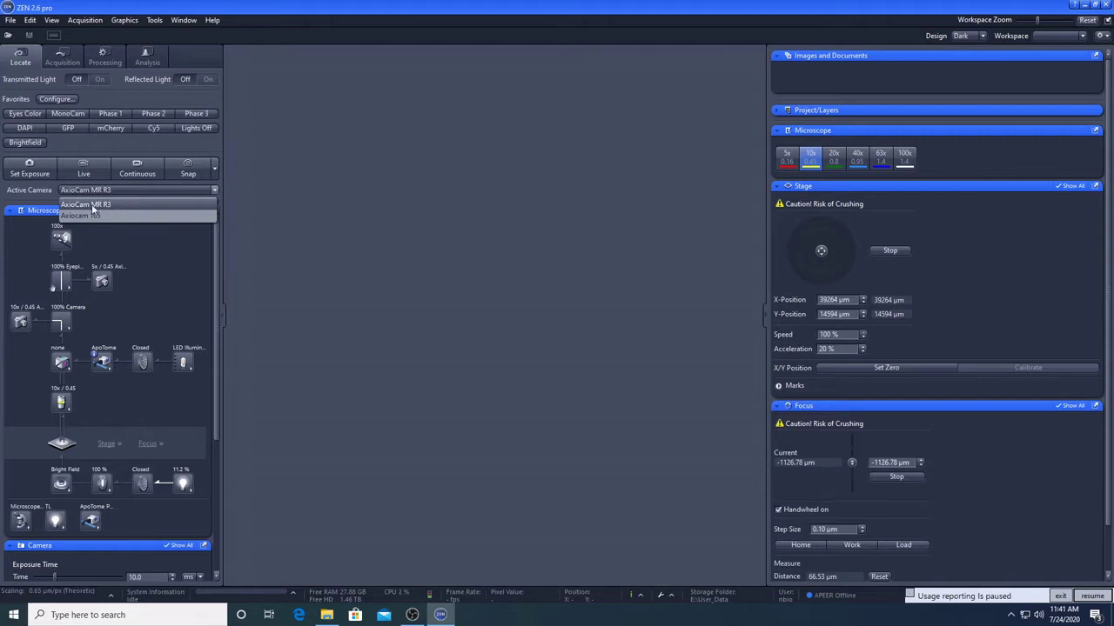
- Keep AxioCam MR R3, apply GFP, and start live view at 60 ms exposure
{"action": "left_click", "coordinate": [91, 204]}
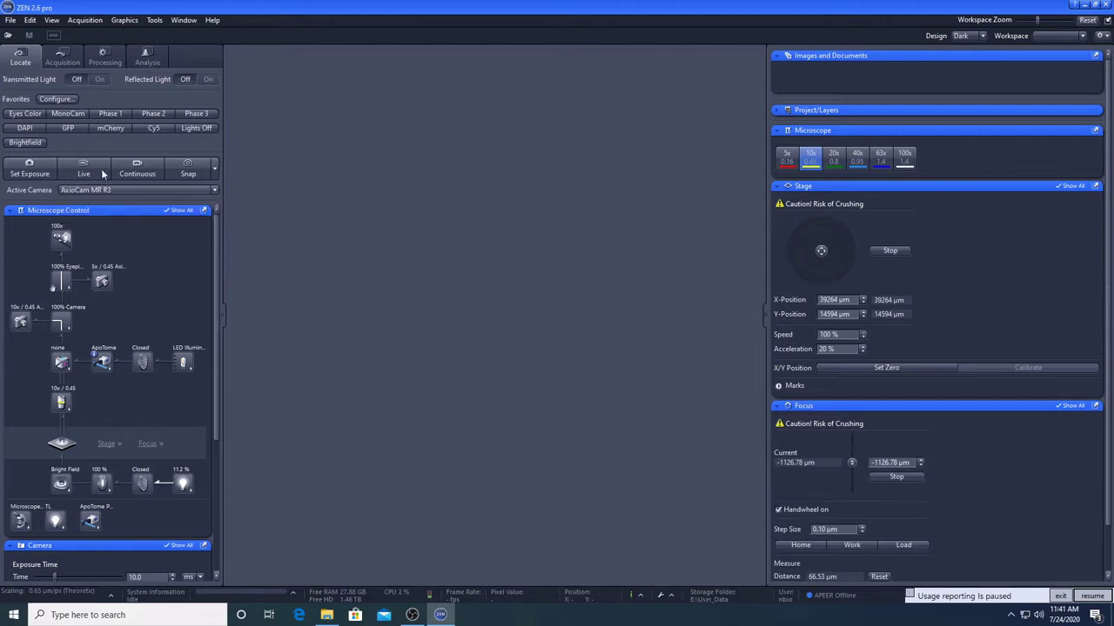
{"action": "left_click", "coordinate": [68, 128]}
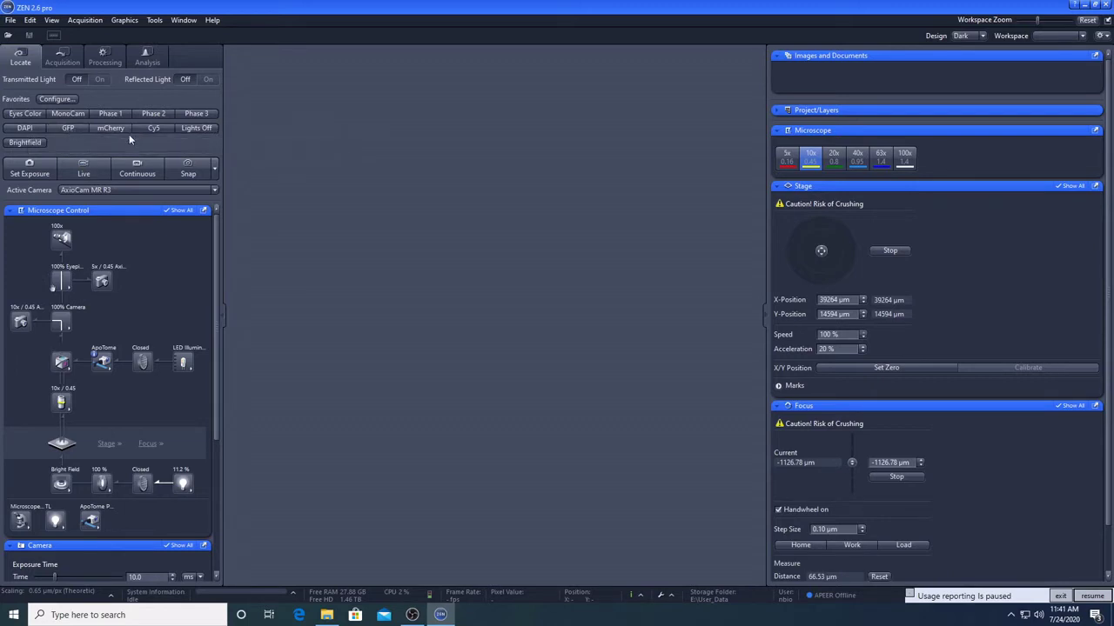
{"action": "left_click", "coordinate": [91, 165]}
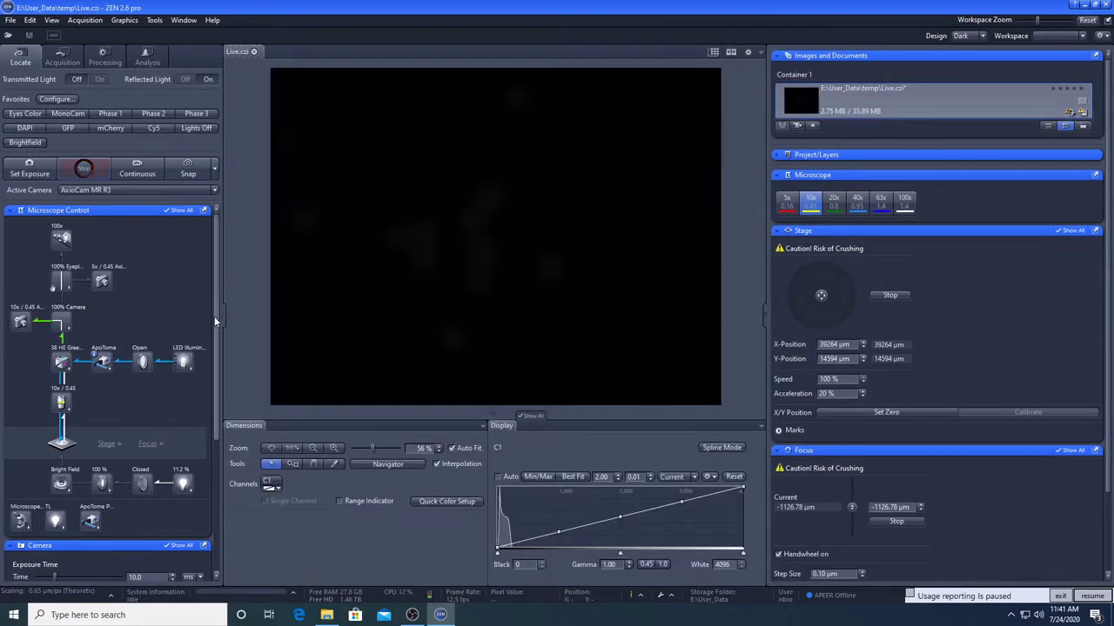
{"action": "left_click_drag", "start_coordinate": [214, 316], "coordinate": [216, 407]}
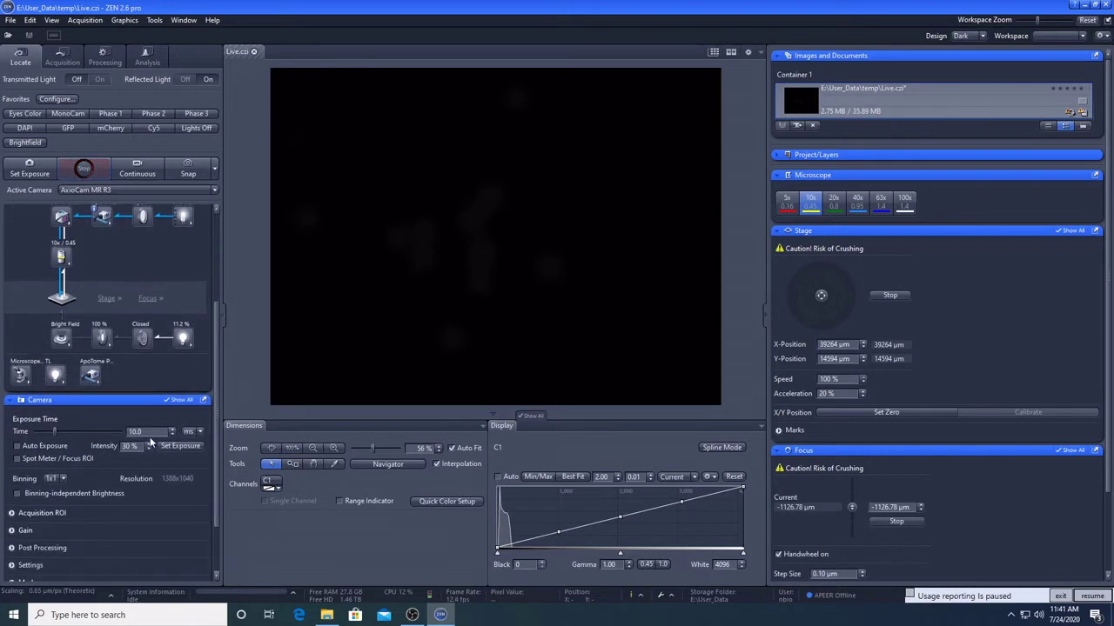
{"action": "double_click", "coordinate": [148, 432]}
{"action": "type", "text": "60"}
{"action": "key", "text": "Return"}
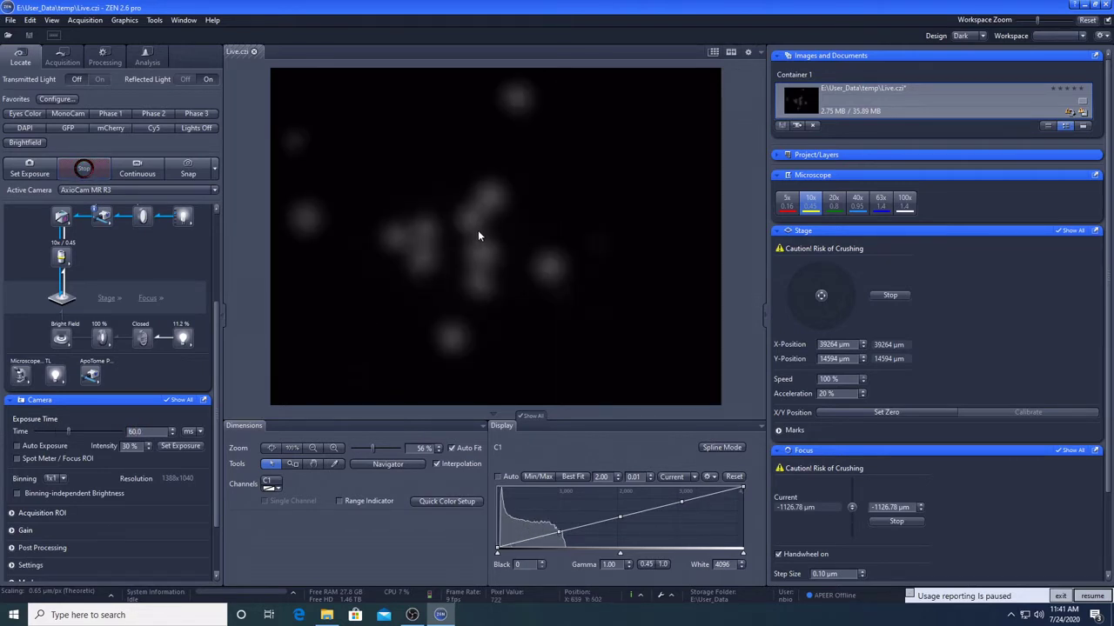
- Focus the beads sharply and lower the histogram white point to 1381
{"action": "scroll", "coordinate": [493, 251], "scroll_direction": "up", "scroll_amount": 1}
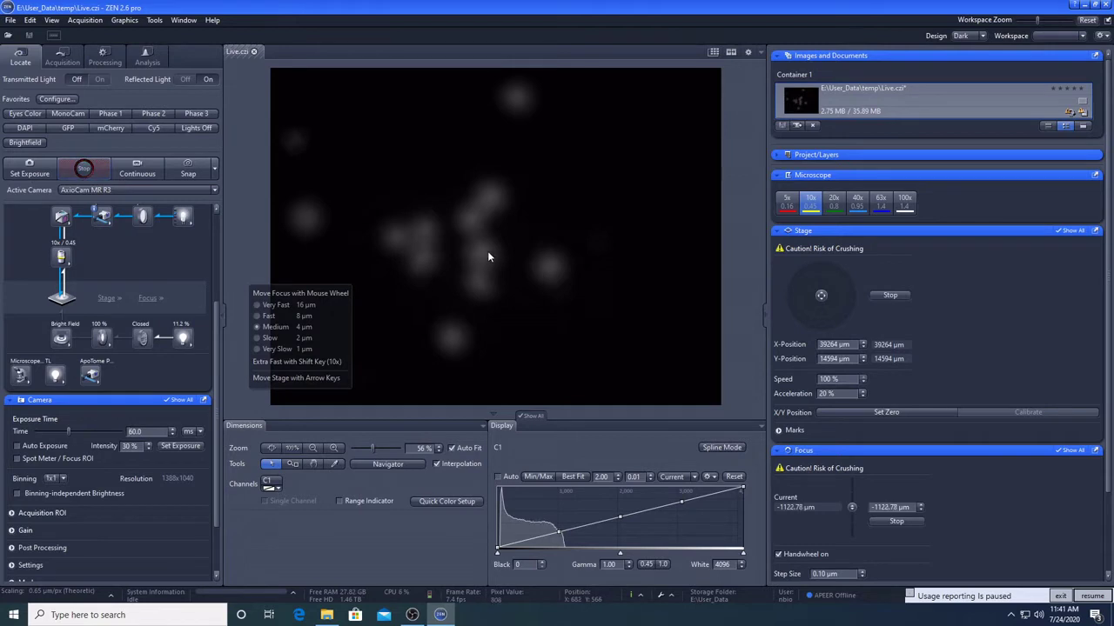
{"action": "scroll", "coordinate": [488, 256], "scroll_direction": "down", "scroll_amount": 1}
{"action": "scroll", "coordinate": [488, 254], "scroll_direction": "down", "scroll_amount": 6}
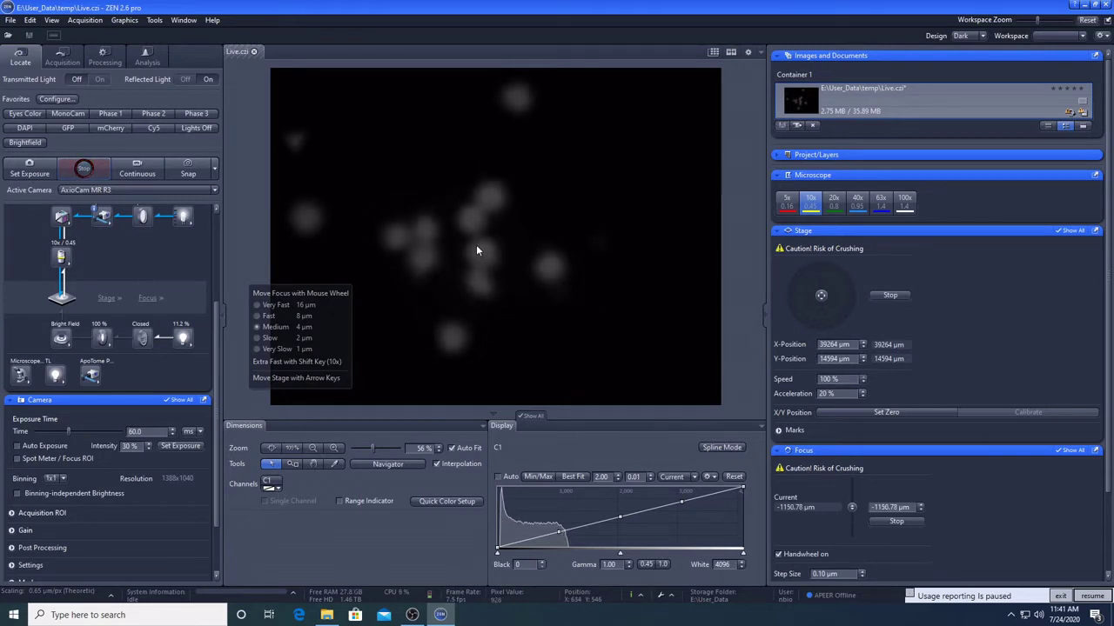
{"action": "scroll", "coordinate": [476, 244], "scroll_direction": "down", "scroll_amount": 6}
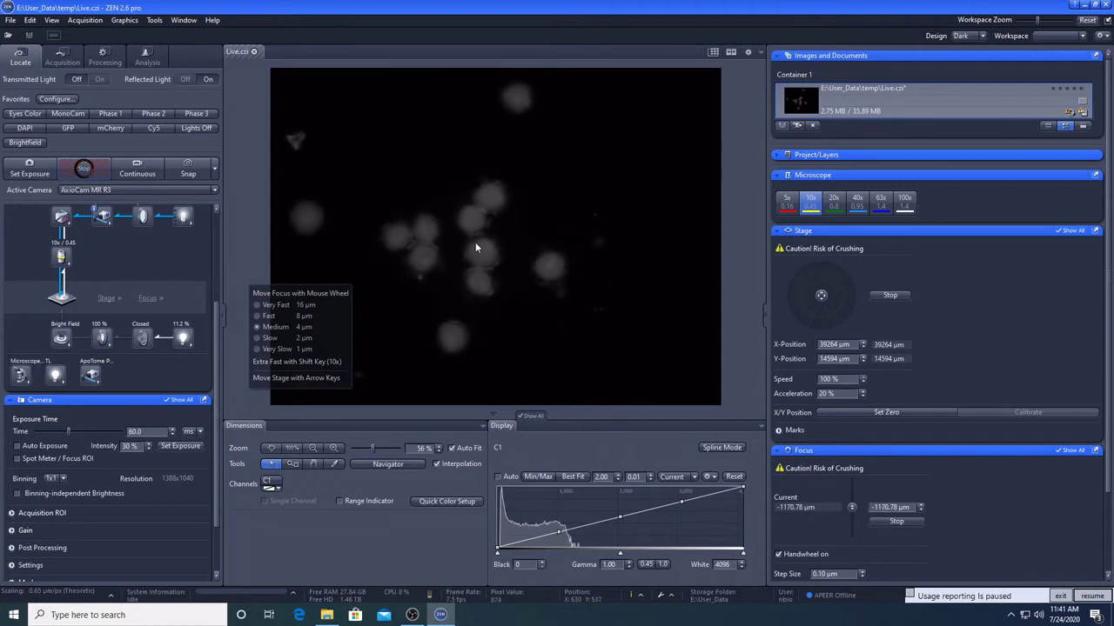
{"action": "scroll", "coordinate": [475, 241], "scroll_direction": "down", "scroll_amount": 2}
{"action": "scroll", "coordinate": [508, 239], "scroll_direction": "up", "scroll_amount": 1}
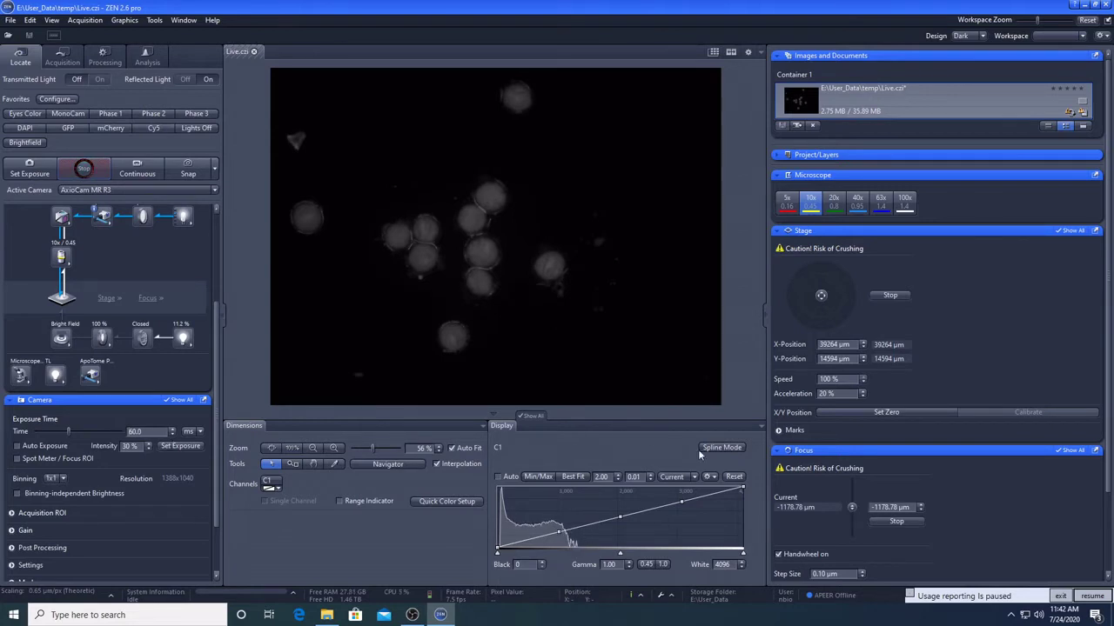
{"action": "left_click_drag", "start_coordinate": [742, 489], "coordinate": [580, 484]}
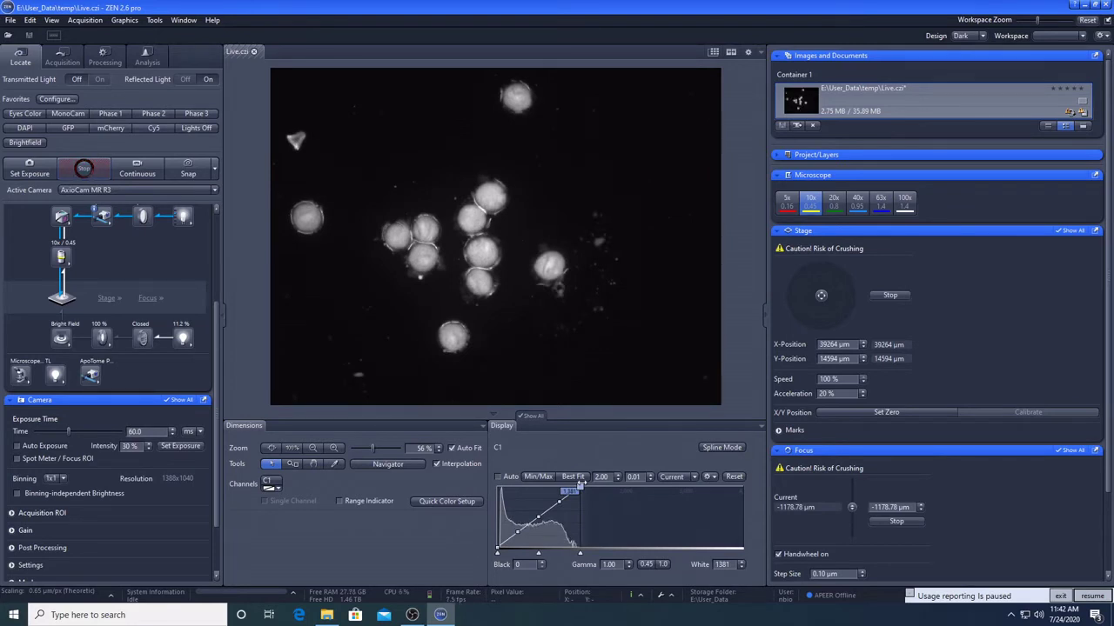
- Stop live view, turn off reflected light, and make Axiocam 105 the active camera
{"action": "left_click", "coordinate": [83, 170]}
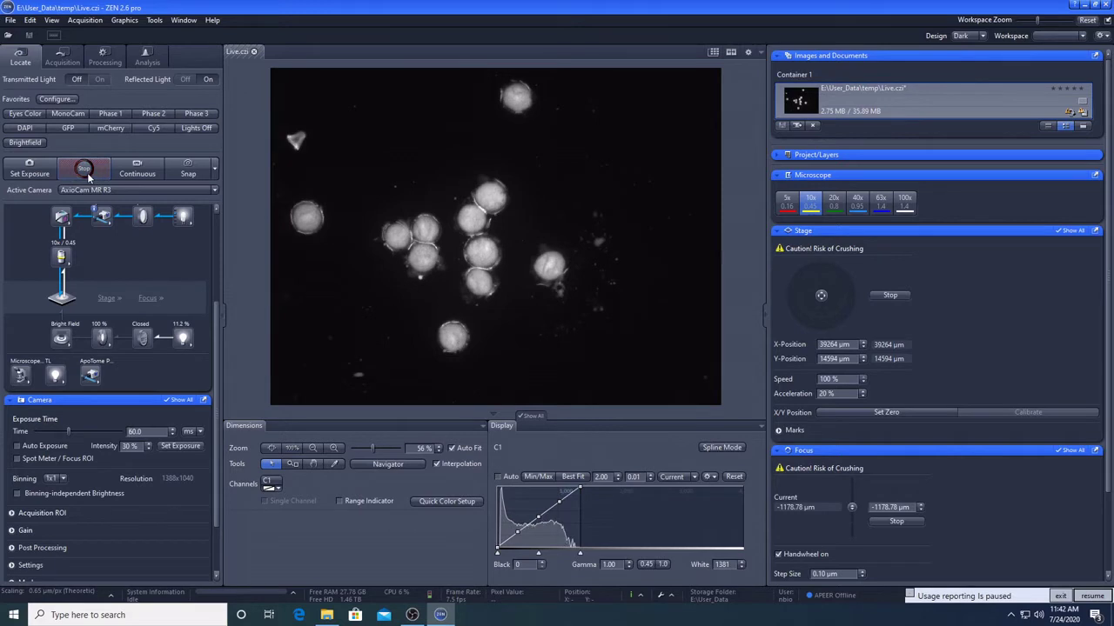
{"action": "left_click", "coordinate": [185, 79]}
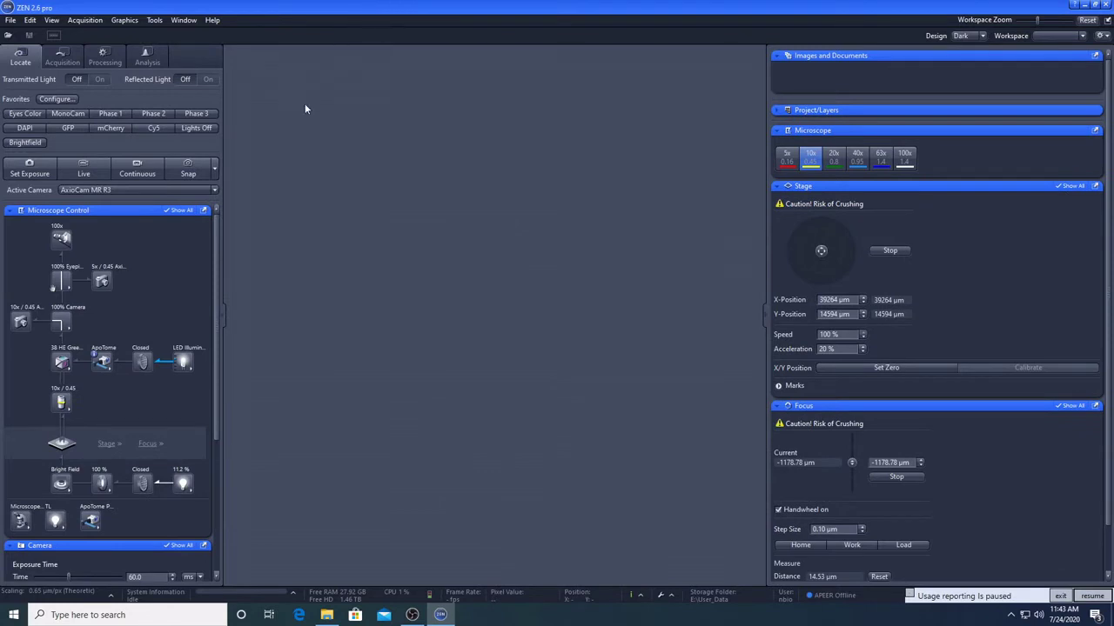
{"action": "left_click", "coordinate": [216, 188]}
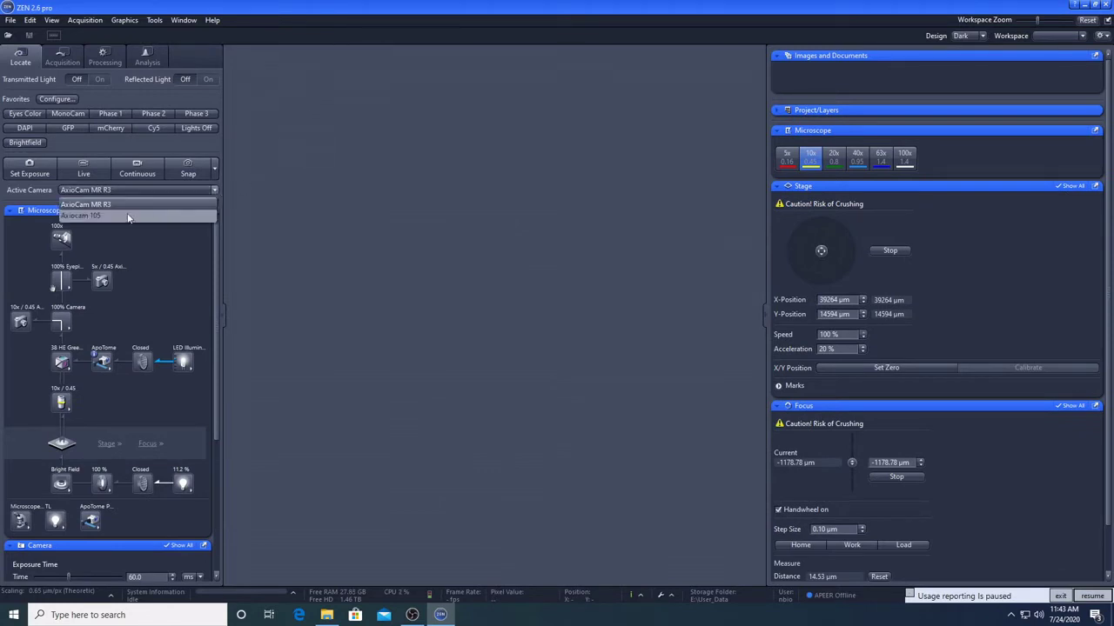
{"action": "left_click", "coordinate": [99, 217]}
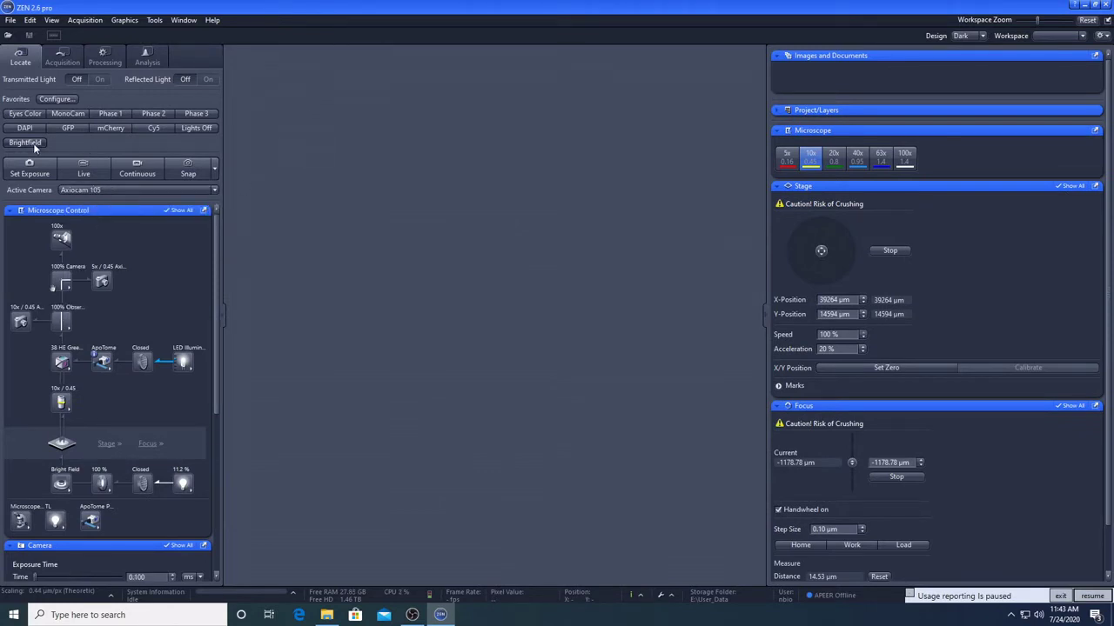
- View the beads live in brightfield with exposure raised to 0.251 ms
{"action": "left_click", "coordinate": [84, 168]}
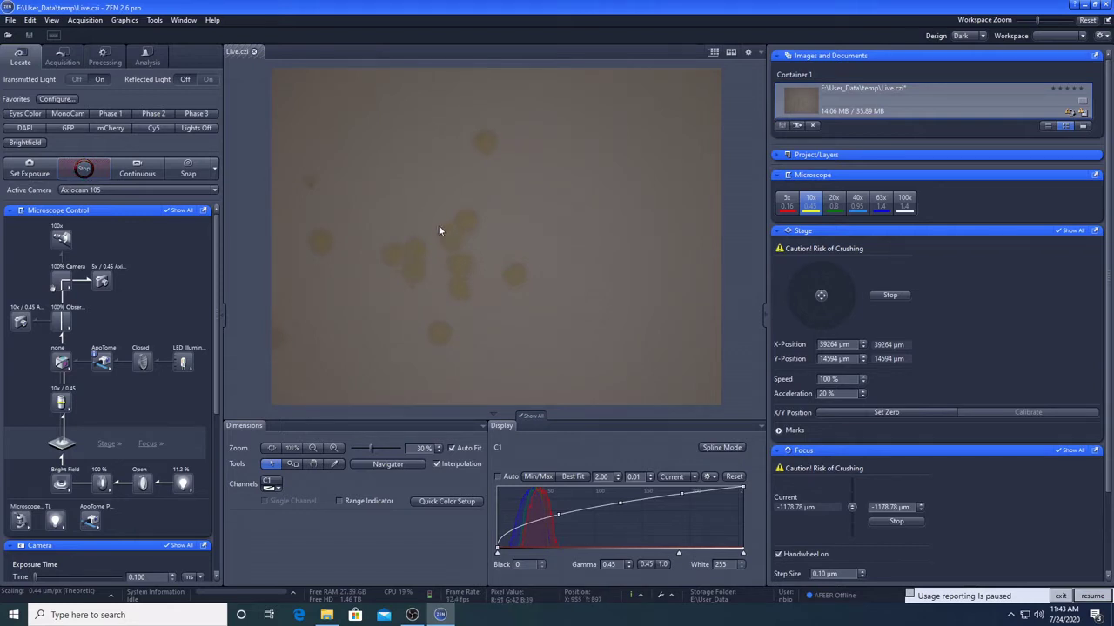
{"action": "scroll", "coordinate": [113, 391], "scroll_direction": "down", "scroll_amount": 3}
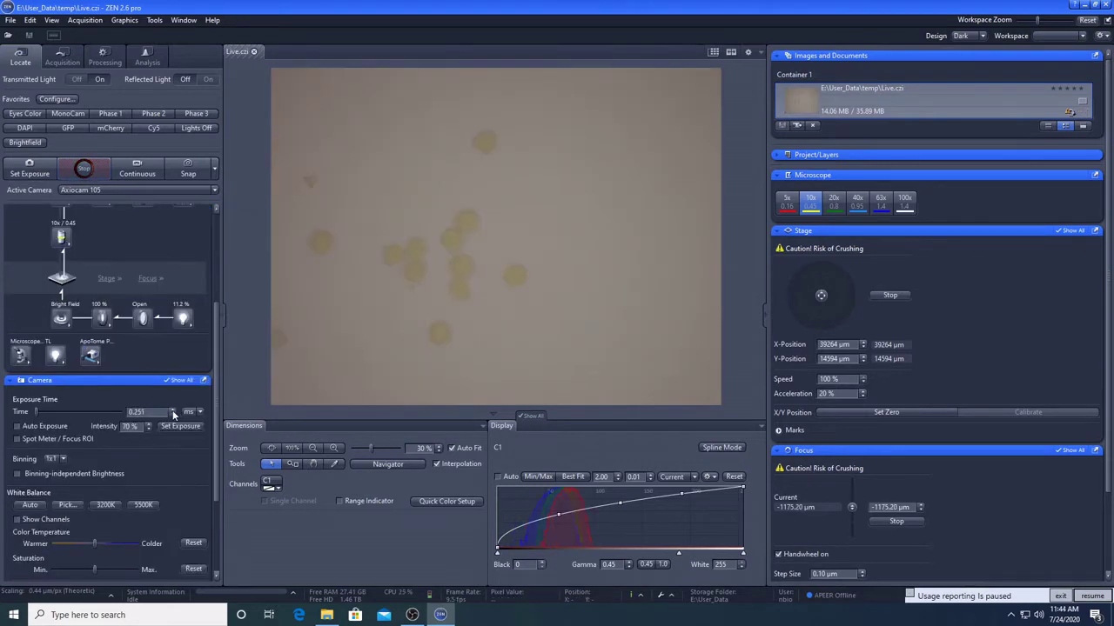
{"action": "left_click", "coordinate": [173, 411]}
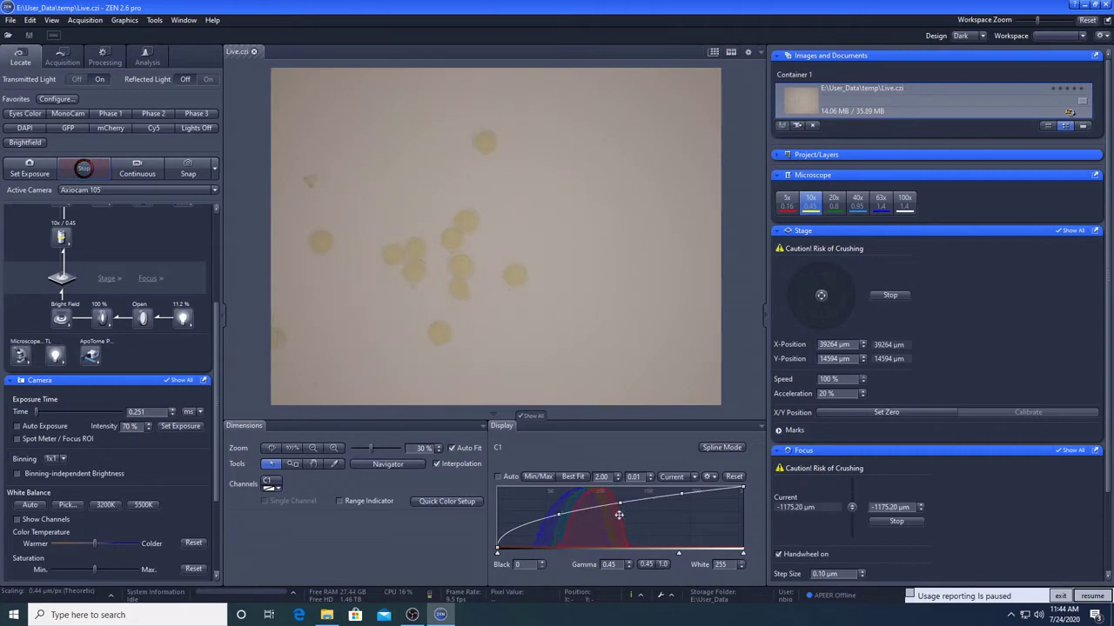
- Stop live view and create a new, empty experiment on the Acquisition tab with a new name
{"action": "left_click", "coordinate": [122, 115]}
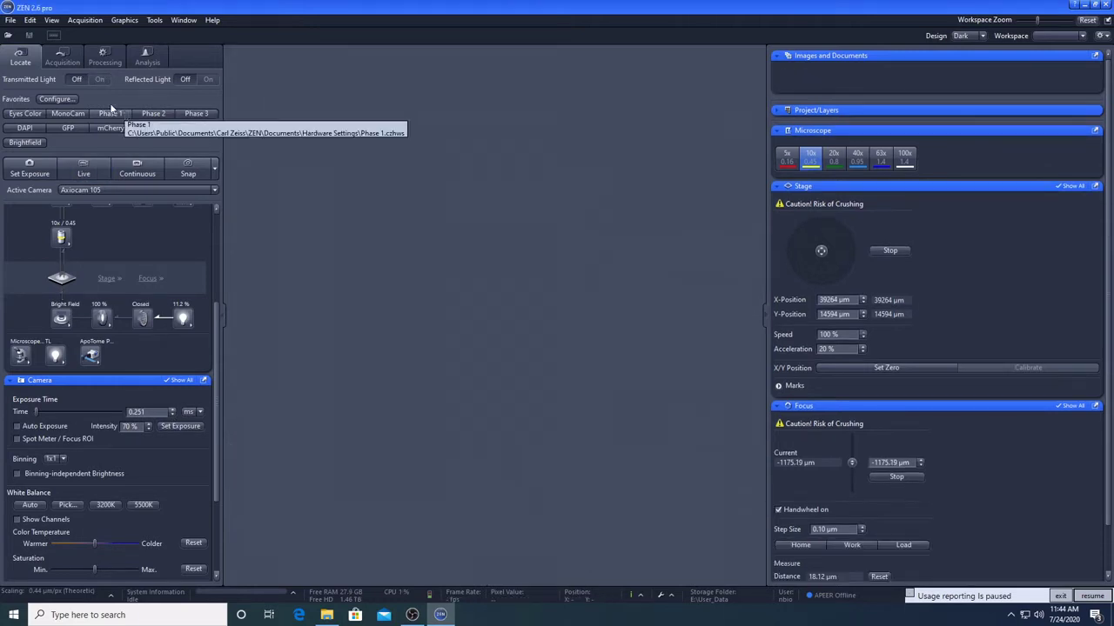
{"action": "left_click", "coordinate": [59, 52]}
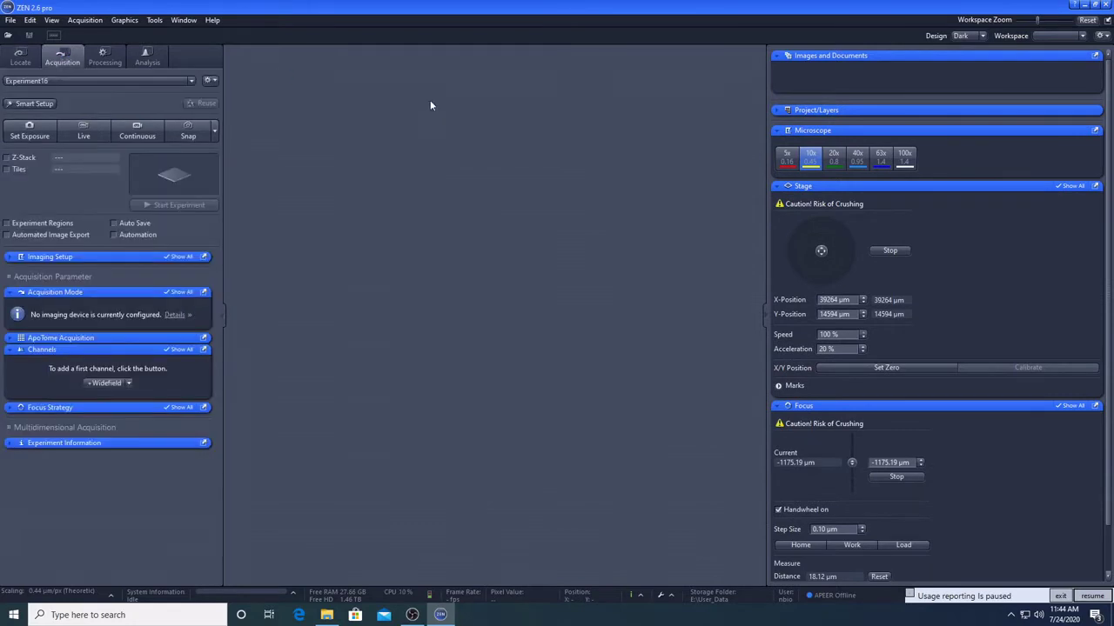
{"action": "left_click", "coordinate": [216, 80]}
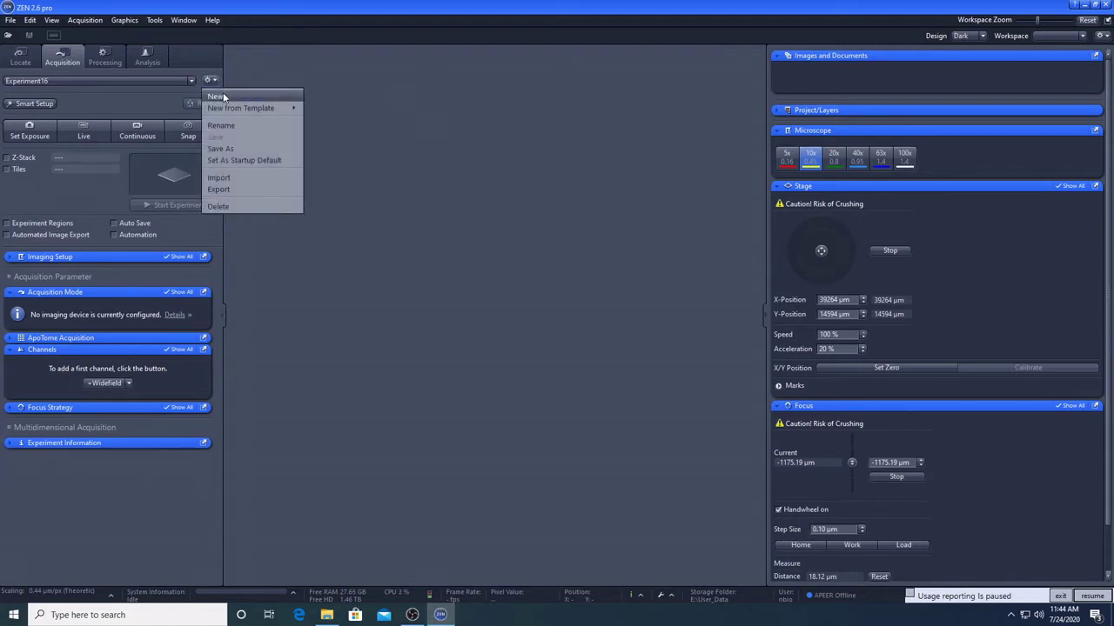
{"action": "left_click", "coordinate": [222, 93]}
{"action": "type", "text": "Emma youtube"}
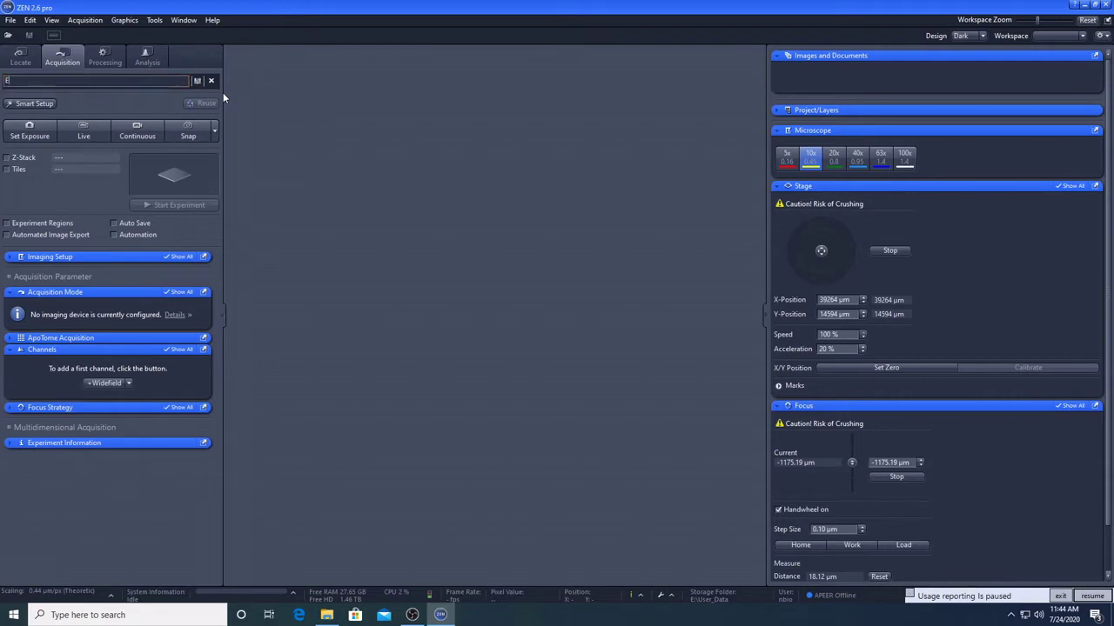
{"action": "key", "text": "Return"}
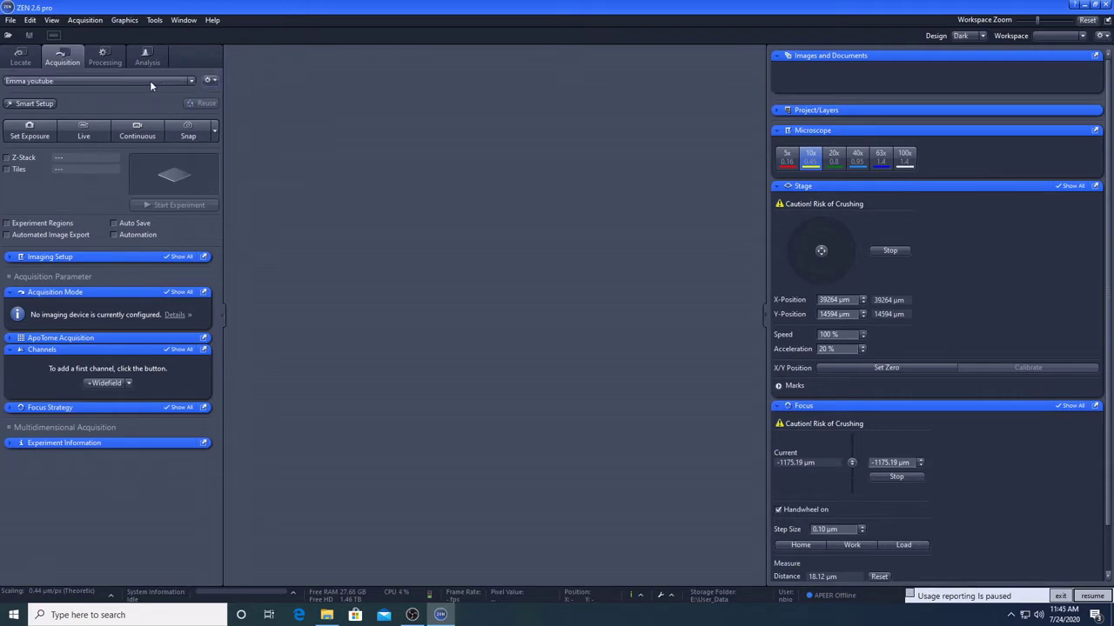
- In Smart Setup, keep AxioCam MR R3 as the detector
{"action": "left_click", "coordinate": [40, 105]}
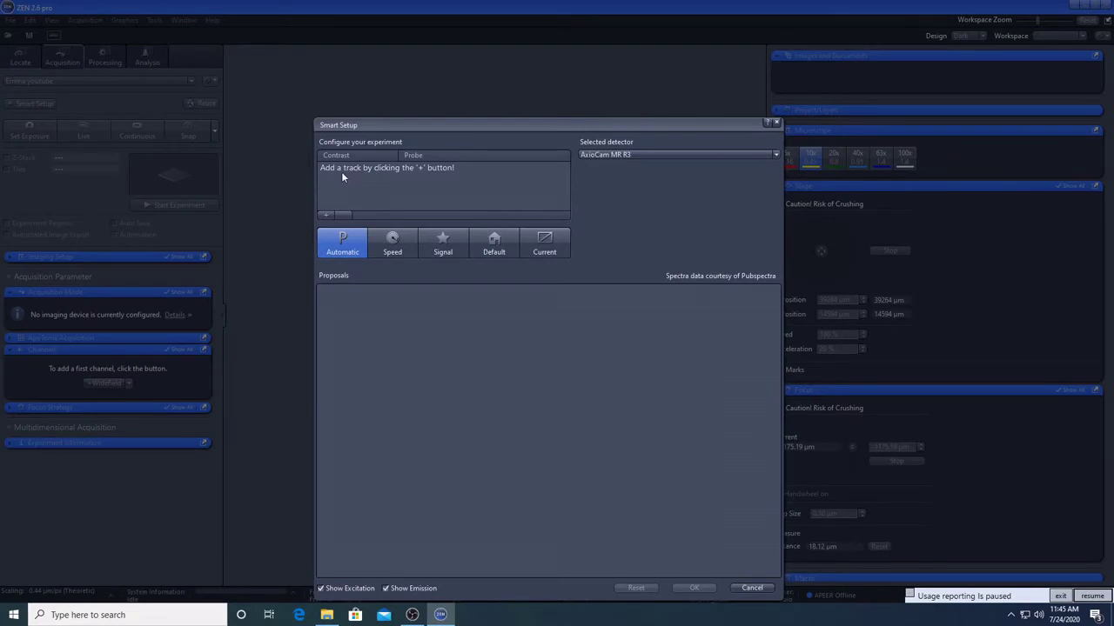
{"action": "left_click", "coordinate": [765, 155]}
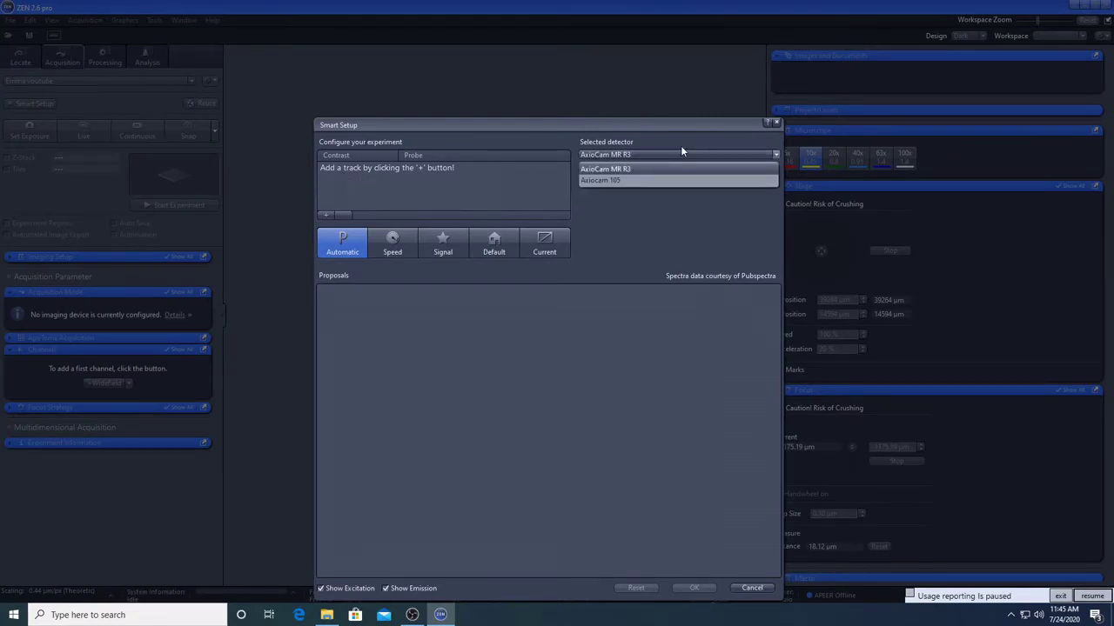
{"action": "left_click", "coordinate": [640, 170]}
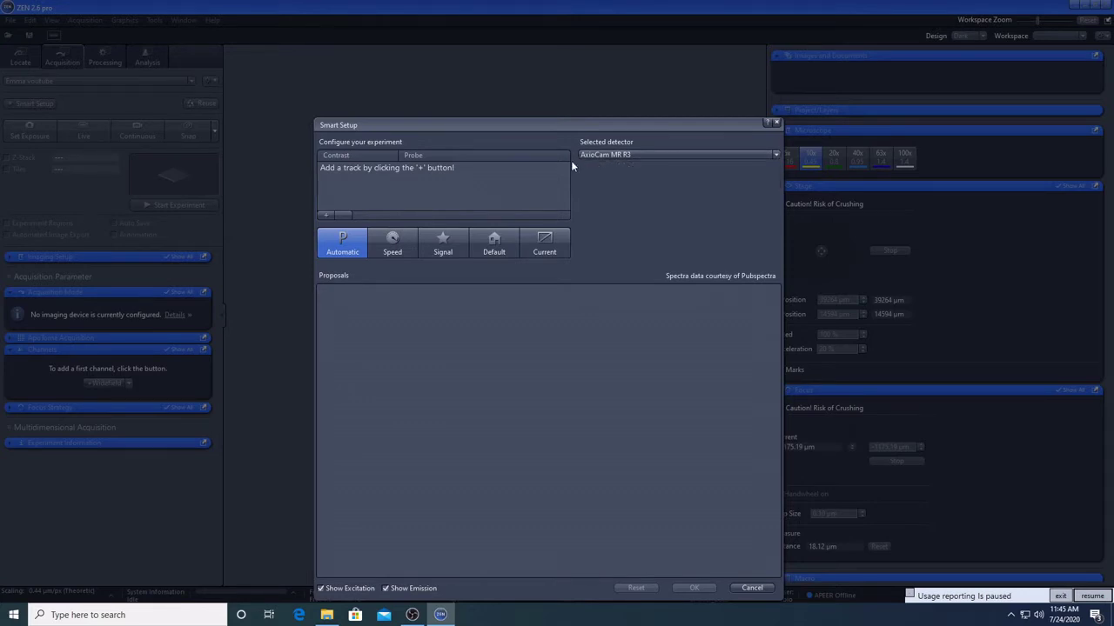
- Add DAPI, Alexa Fluor 488, Alexa Fluor 594 and TL Brightfield tracks from the dye list
{"action": "left_click", "coordinate": [330, 216]}
{"action": "type", "text": "dapi"}
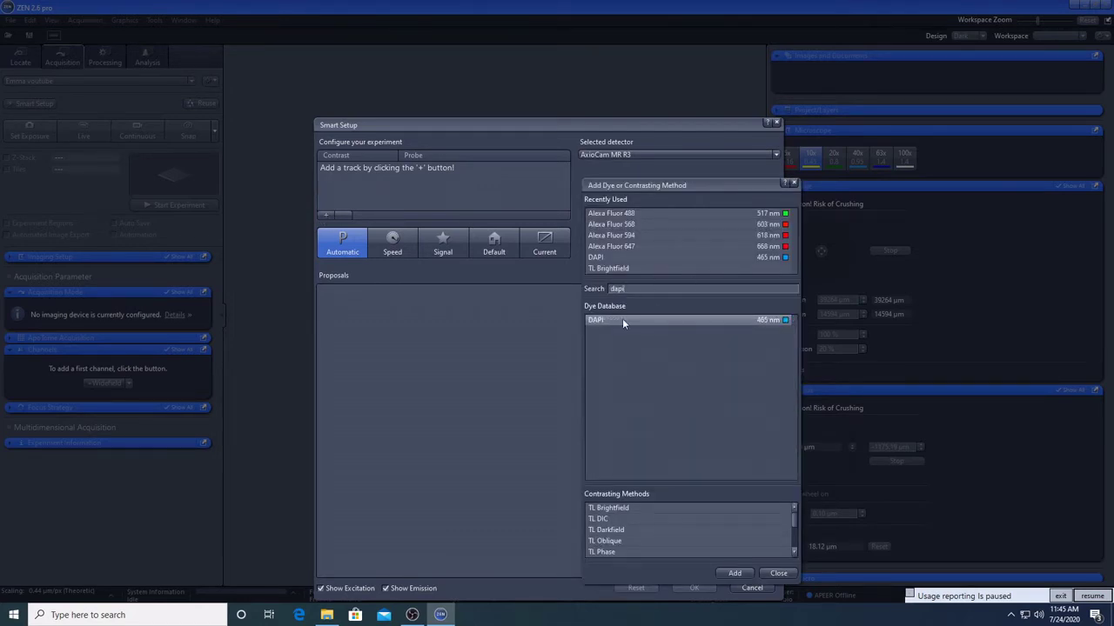
{"action": "double_click", "coordinate": [622, 318]}
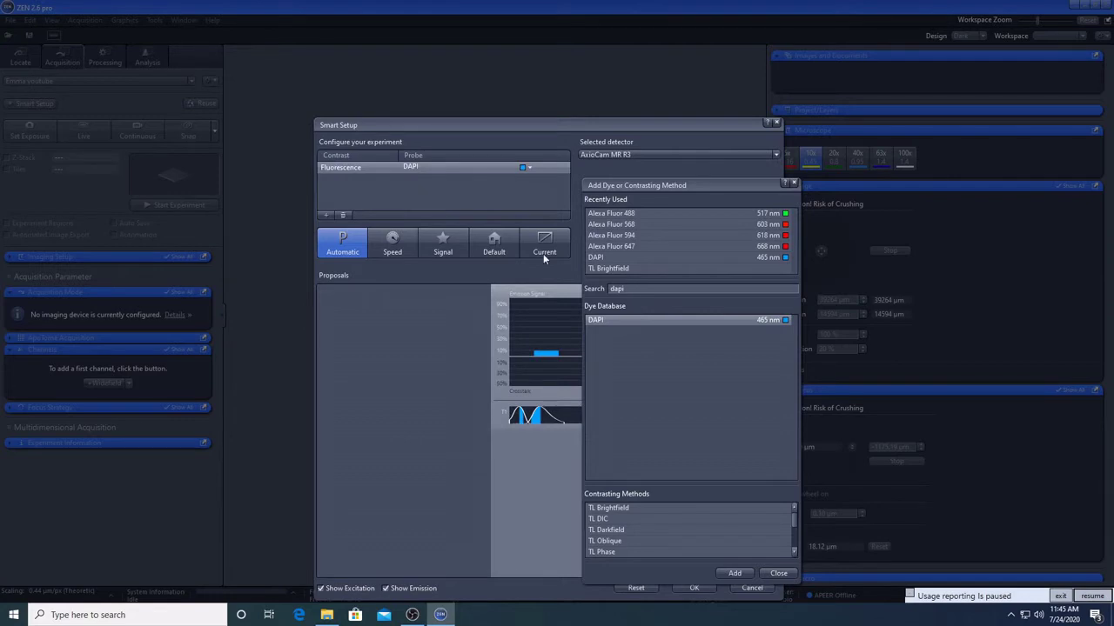
{"action": "left_click_drag", "start_coordinate": [634, 288], "coordinate": [582, 277]}
{"action": "type", "text": "488"}
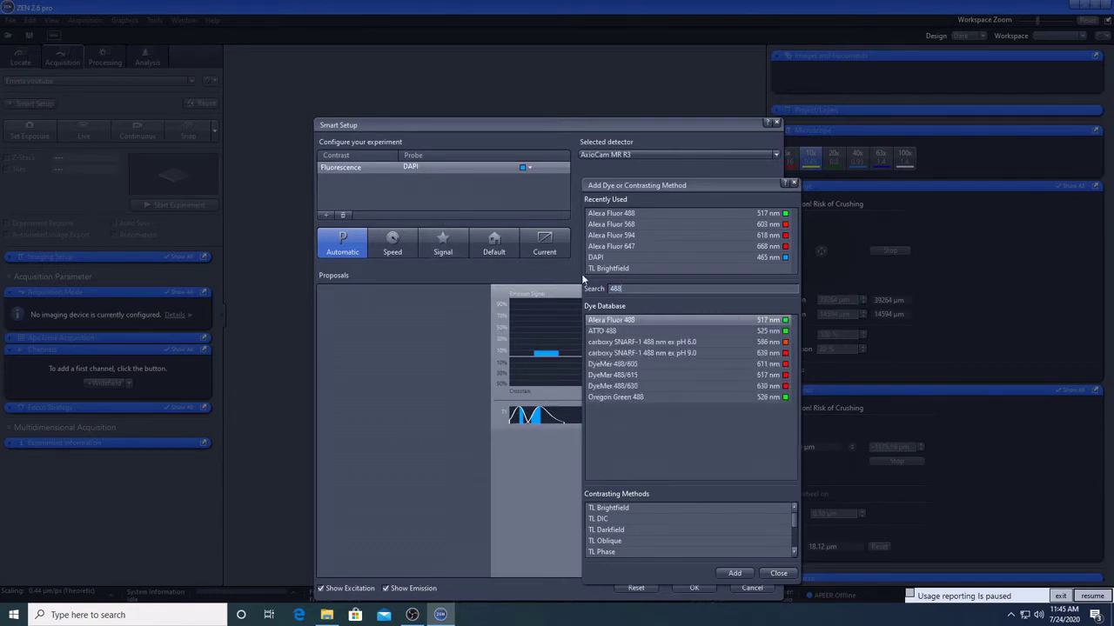
{"action": "double_click", "coordinate": [636, 320]}
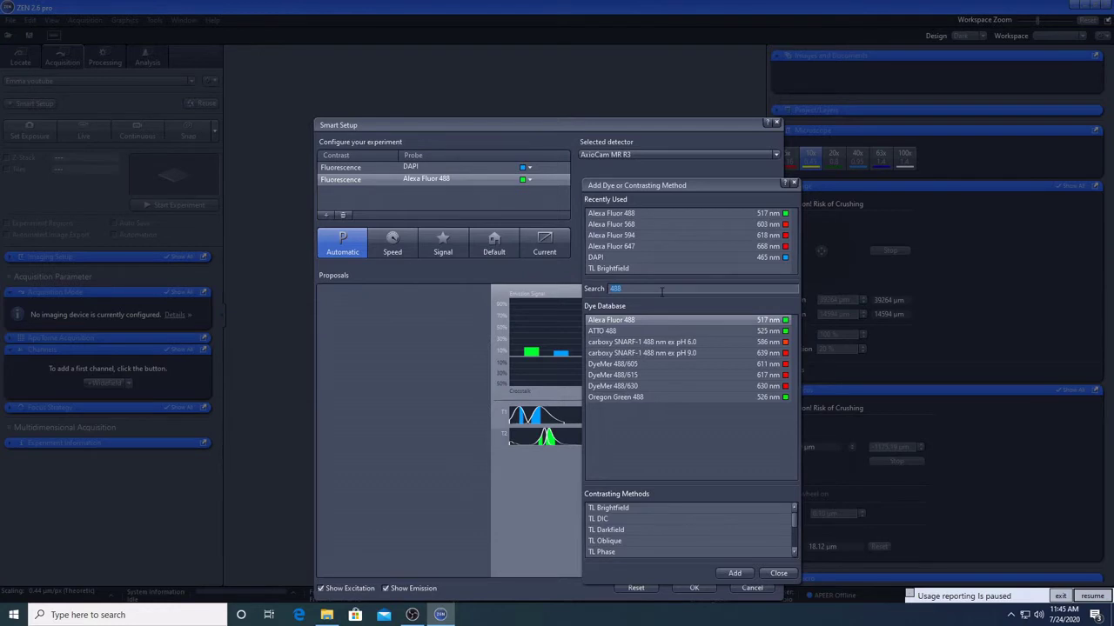
{"action": "type", "text": "594"}
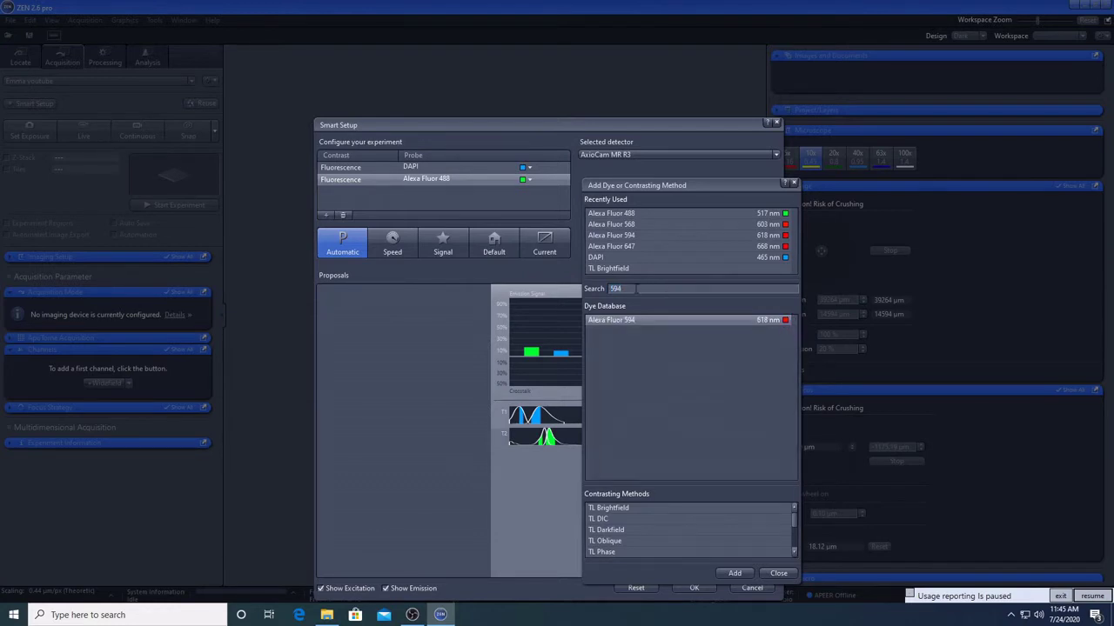
{"action": "double_click", "coordinate": [616, 320]}
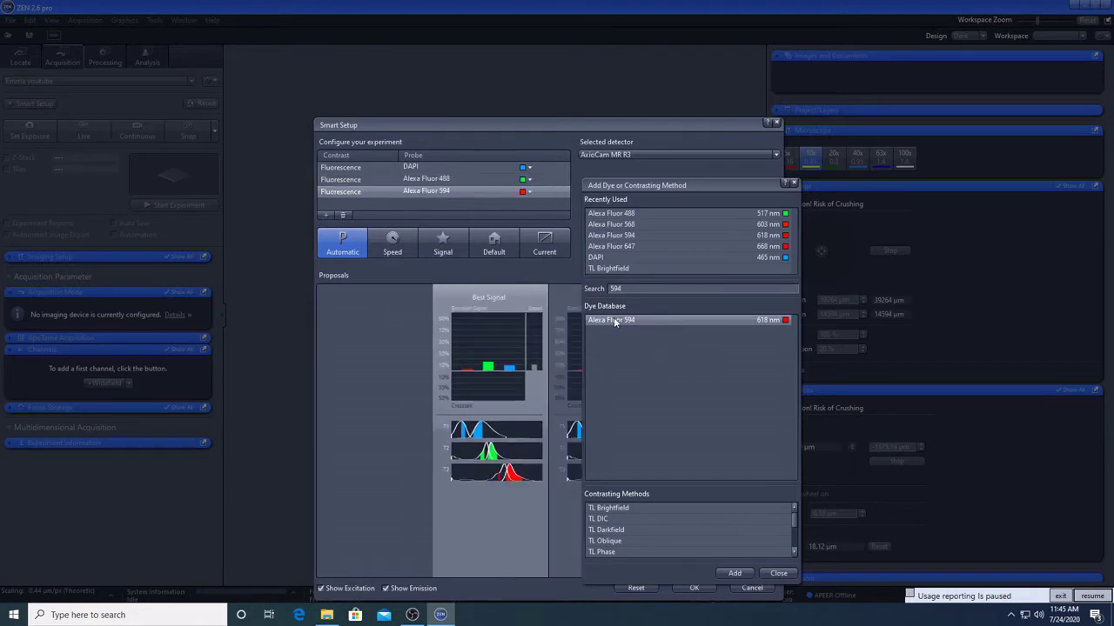
{"action": "double_click", "coordinate": [619, 508]}
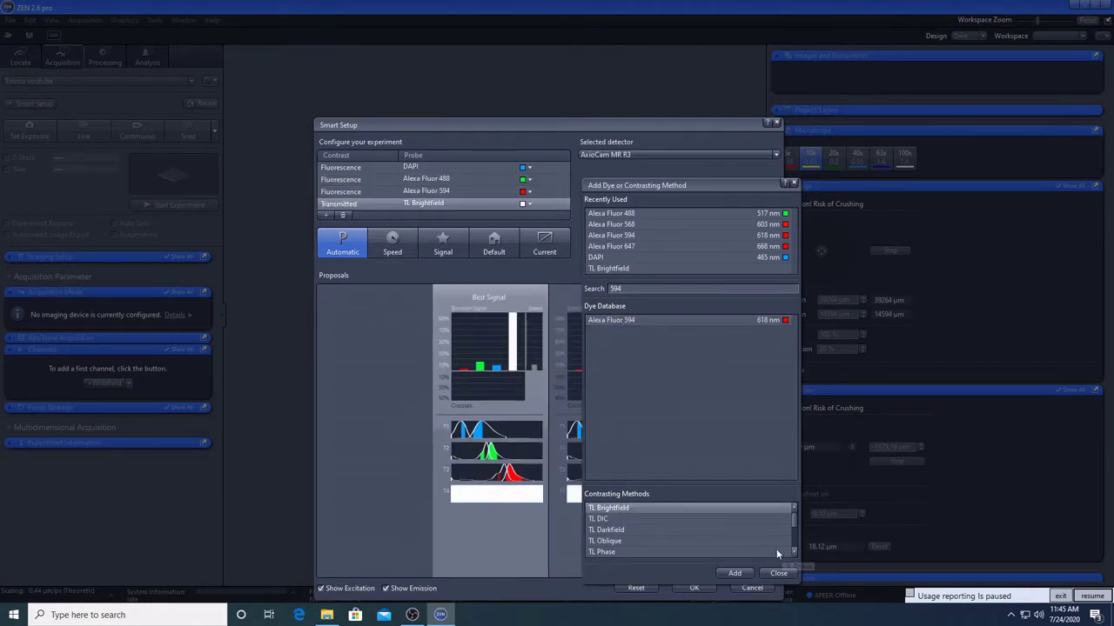
{"action": "left_click", "coordinate": [768, 573]}
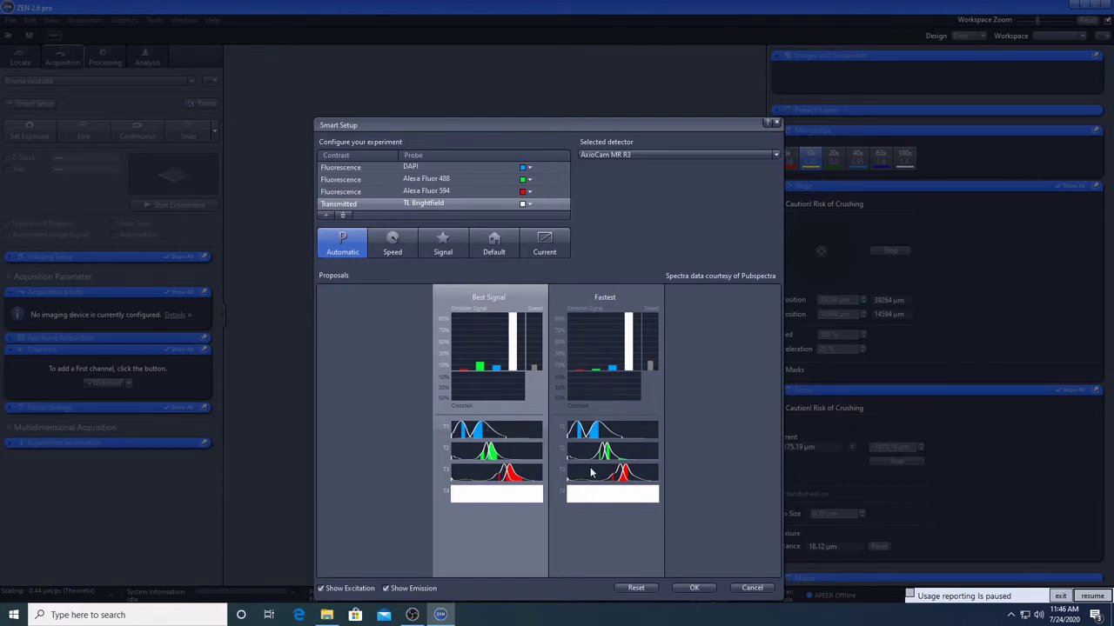
- Accept the four-track Smart Setup and scroll to the DAPI, AF488, AF594 and Bright channel settings
{"action": "left_click", "coordinate": [695, 589]}
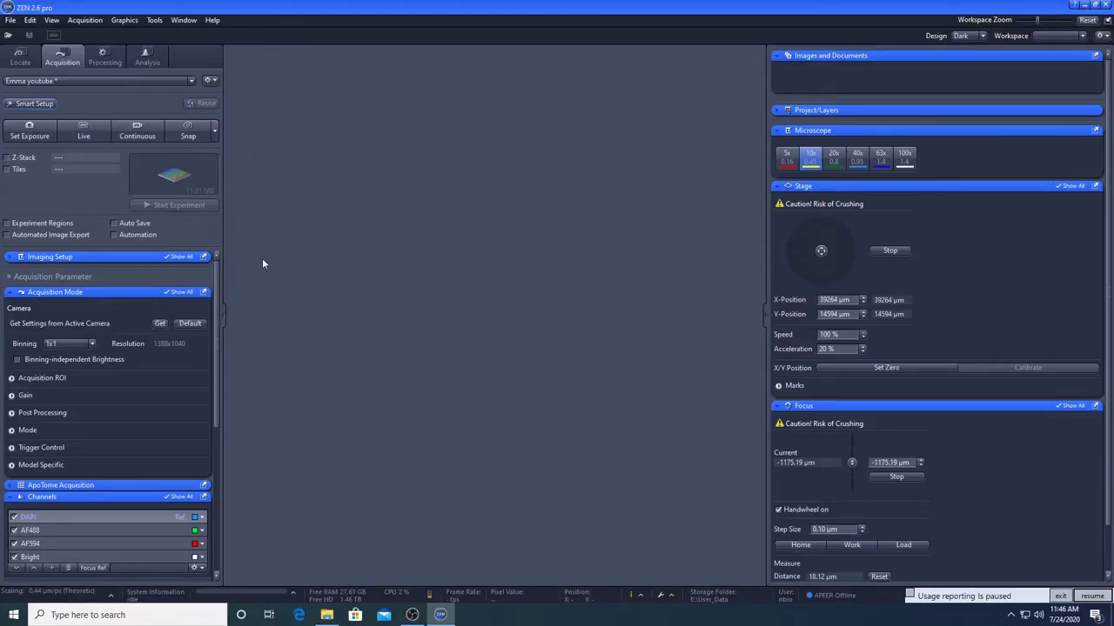
{"action": "scroll", "coordinate": [218, 298], "scroll_direction": "down", "scroll_amount": 3}
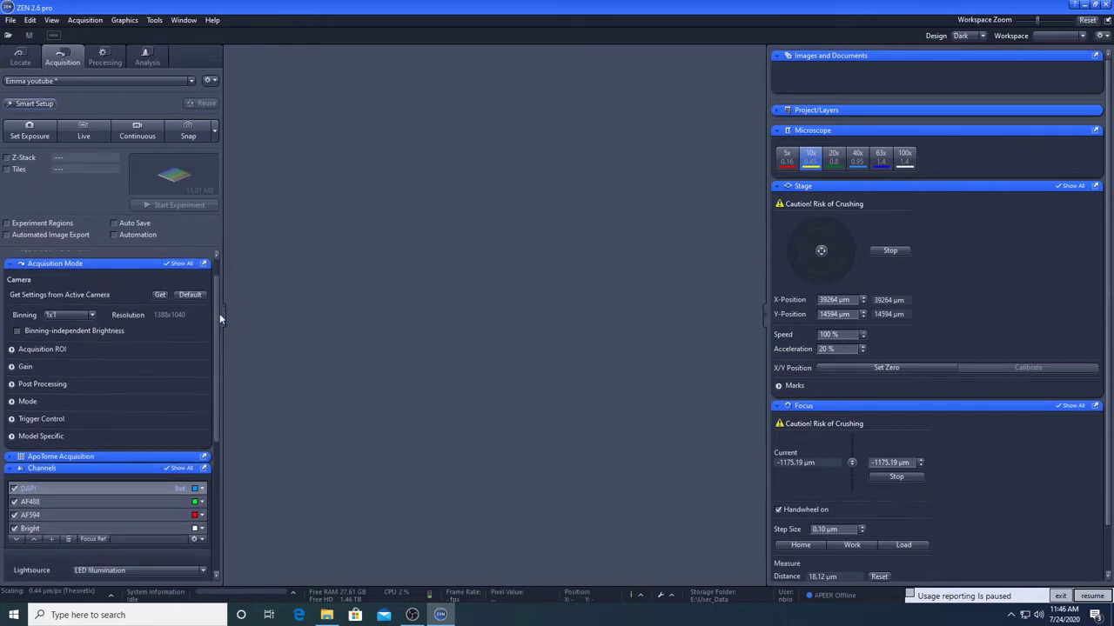
{"action": "scroll", "coordinate": [154, 392], "scroll_direction": "down", "scroll_amount": 1}
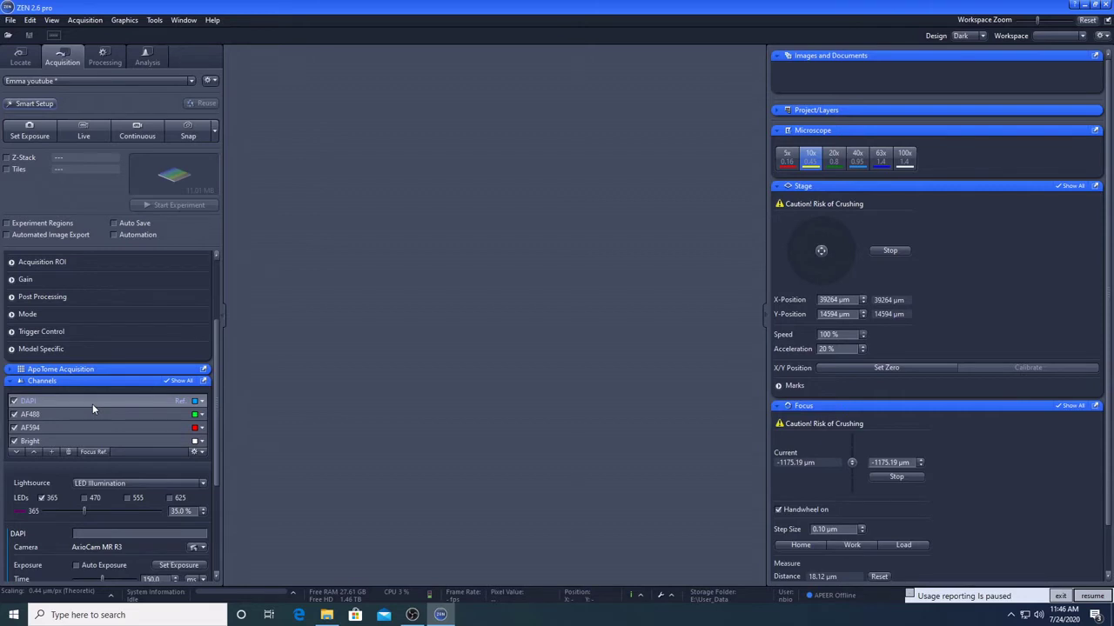
- Start the Live.czi live view of the beads in the DAPI channel
{"action": "left_click", "coordinate": [84, 133]}
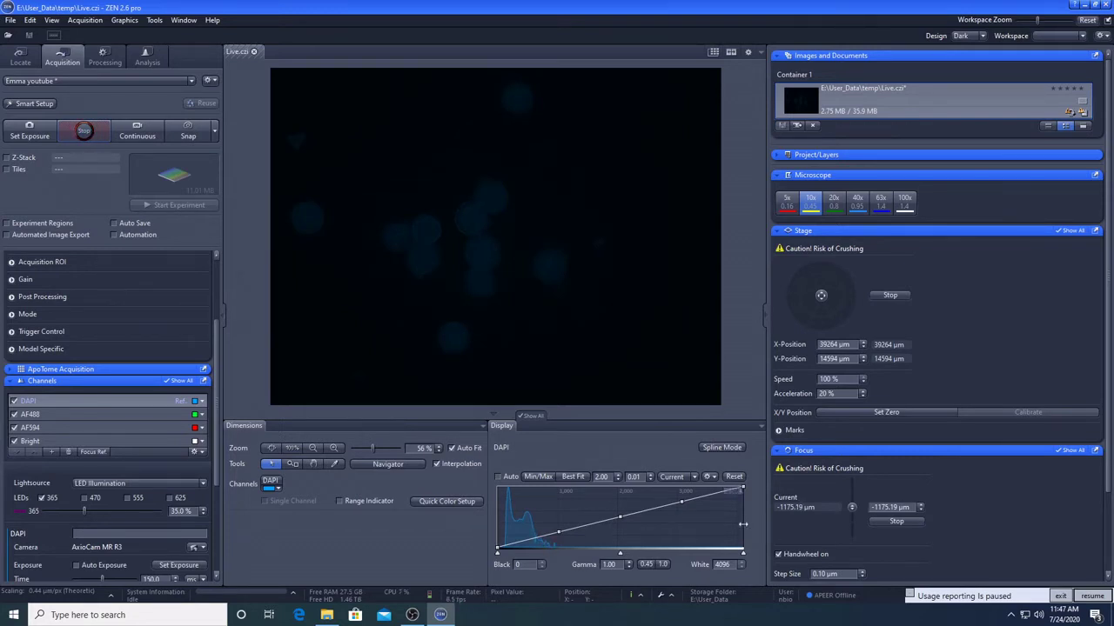
- Turn on the Range Indicator and run DAPI with the 365 LED at 100% and 500 ms exposure
{"action": "left_click", "coordinate": [340, 501]}
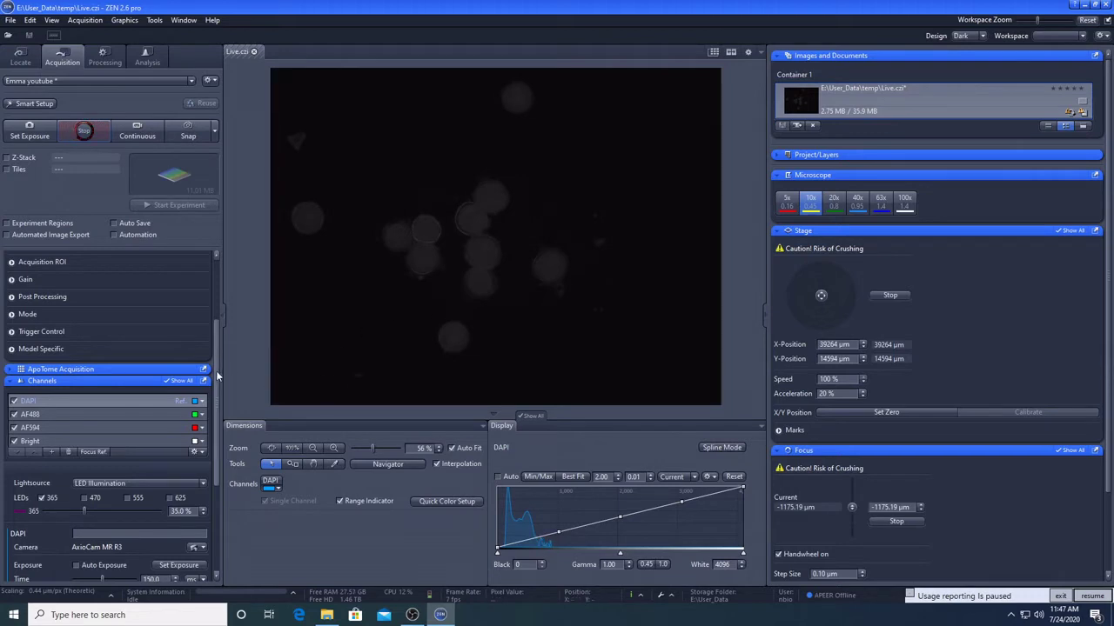
{"action": "left_click_drag", "start_coordinate": [214, 380], "coordinate": [213, 406]}
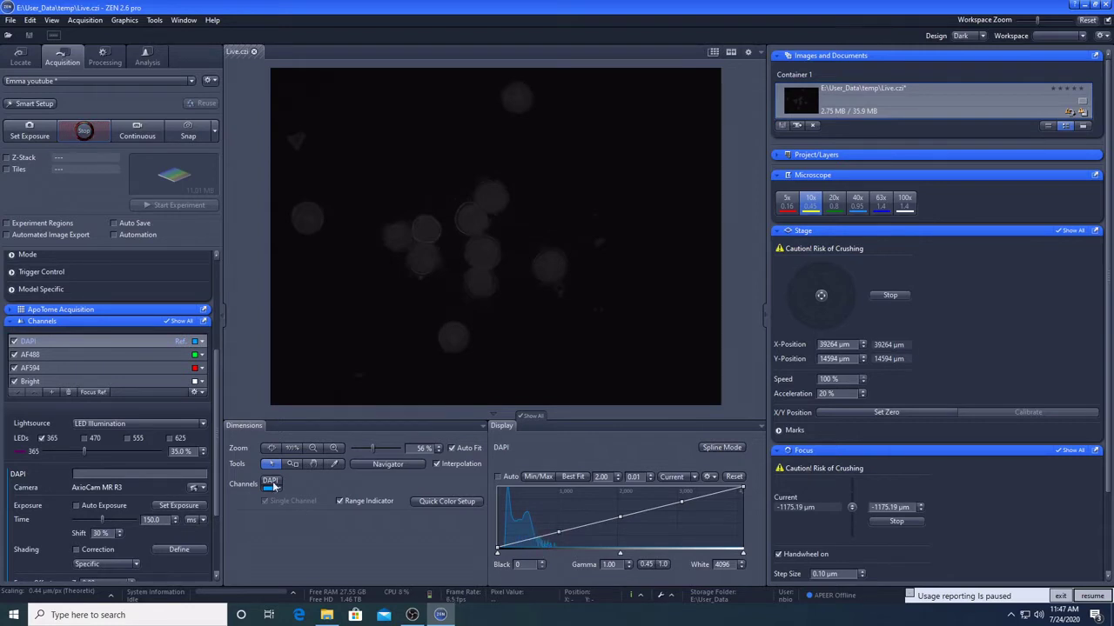
{"action": "left_click_drag", "start_coordinate": [84, 452], "coordinate": [183, 458]}
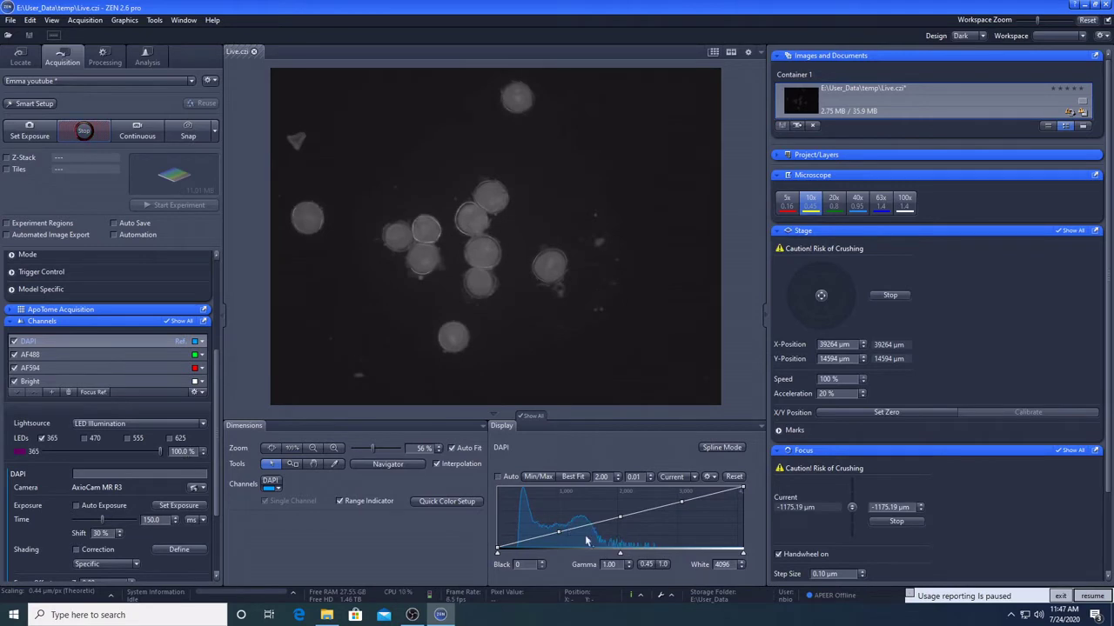
{"action": "scroll", "coordinate": [218, 456], "scroll_direction": "down", "scroll_amount": 2}
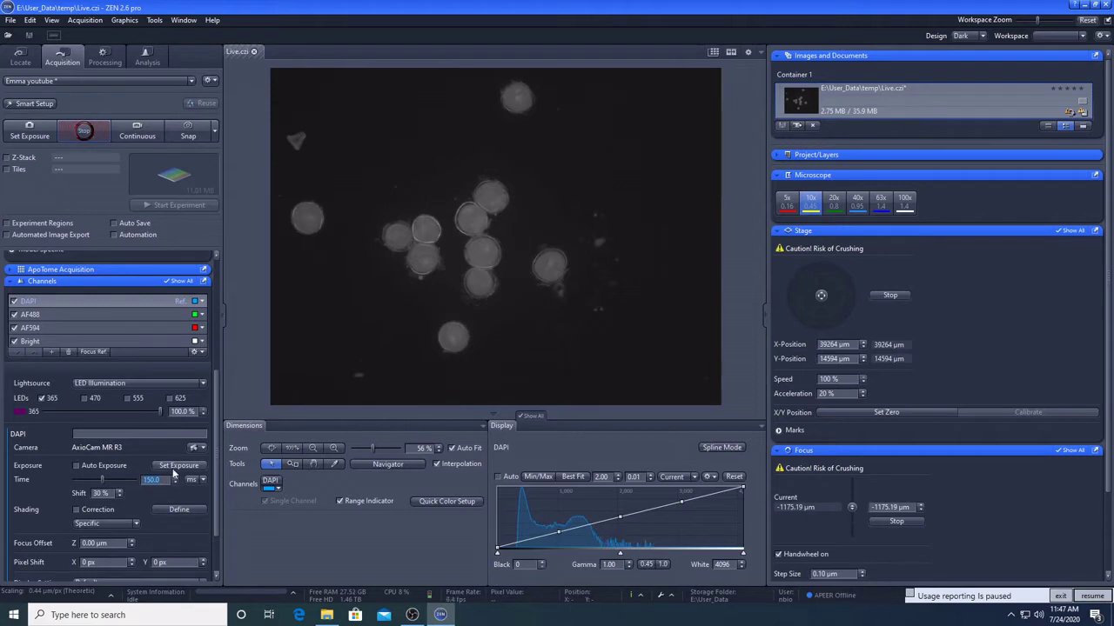
{"action": "type", "text": "500"}
{"action": "key", "text": "Return"}
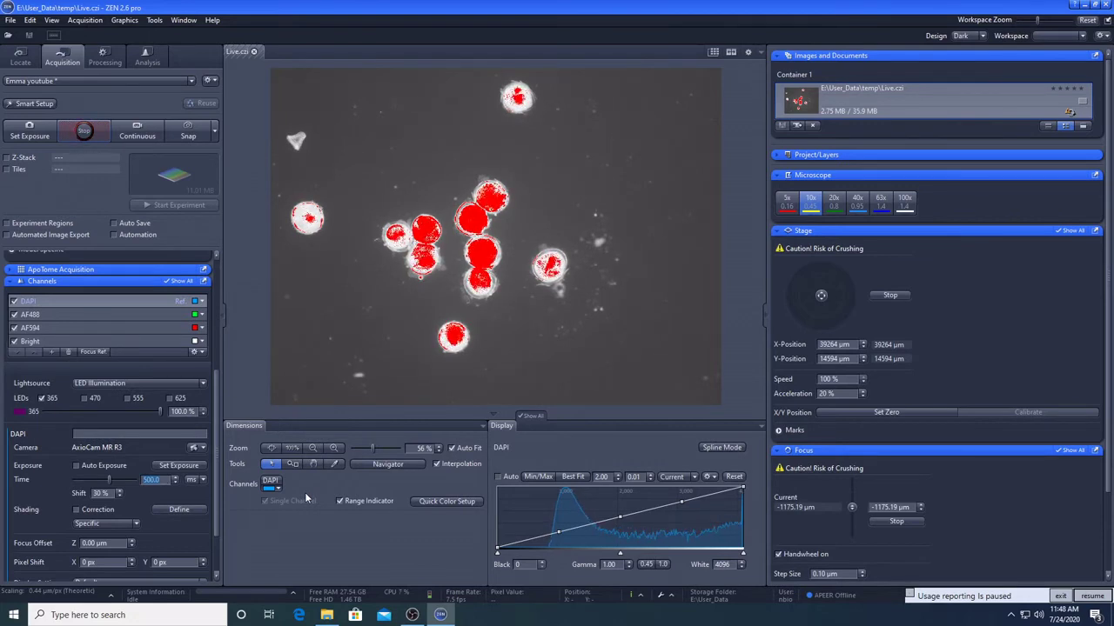
- Lower the DAPI exposure time first to 200 ms, then to 150 ms
{"action": "type", "text": "200"}
{"action": "key", "text": "Return"}
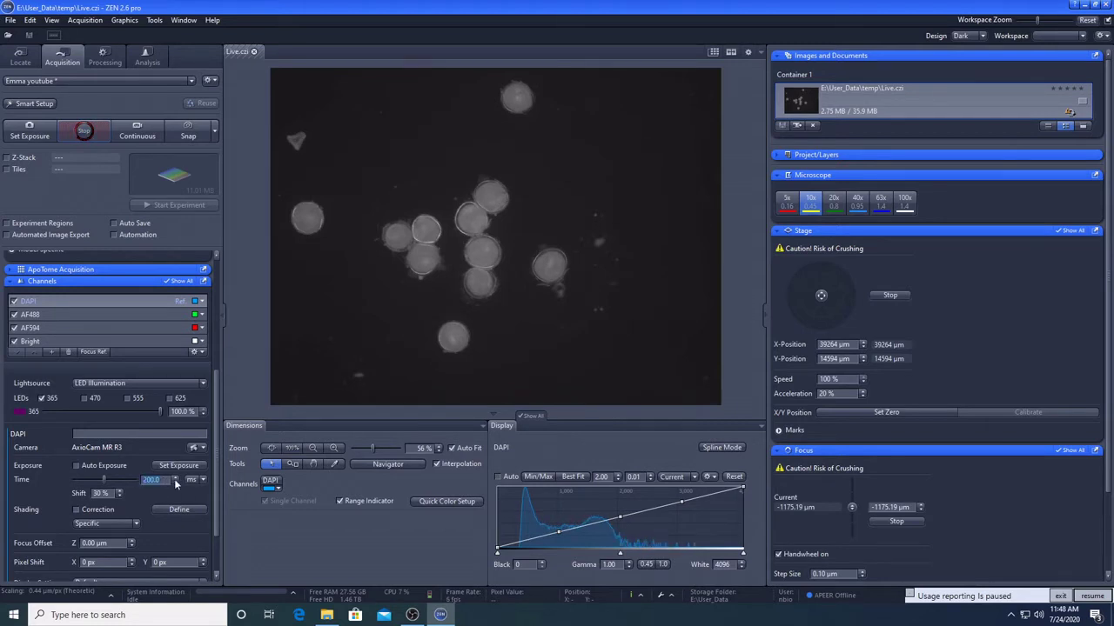
{"action": "type", "text": "150"}
{"action": "key", "text": "Return"}
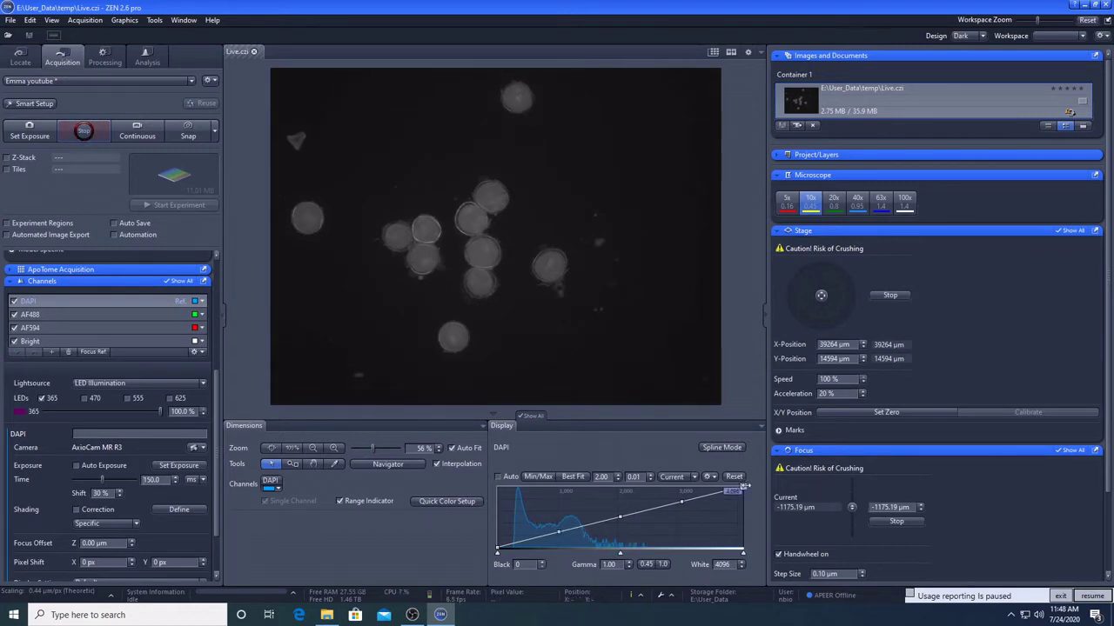
- Set the live DAPI display range to black 232 and white 2347, zooming out over the beads
{"action": "left_click_drag", "start_coordinate": [744, 486], "coordinate": [637, 489]}
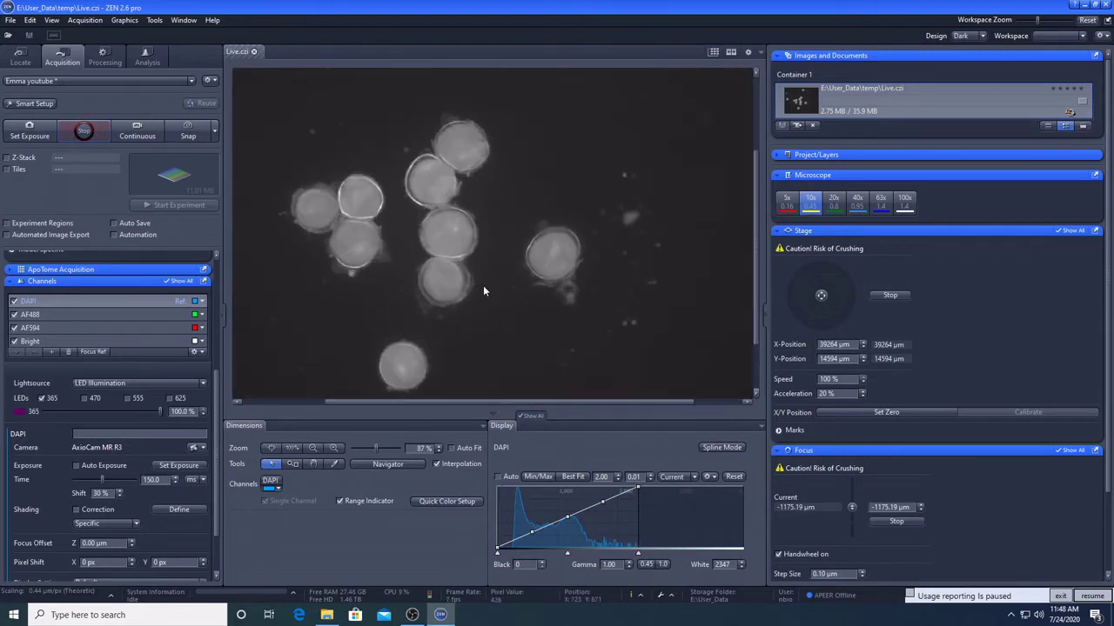
{"action": "scroll", "coordinate": [484, 290], "scroll_direction": "up", "scroll_amount": 1}
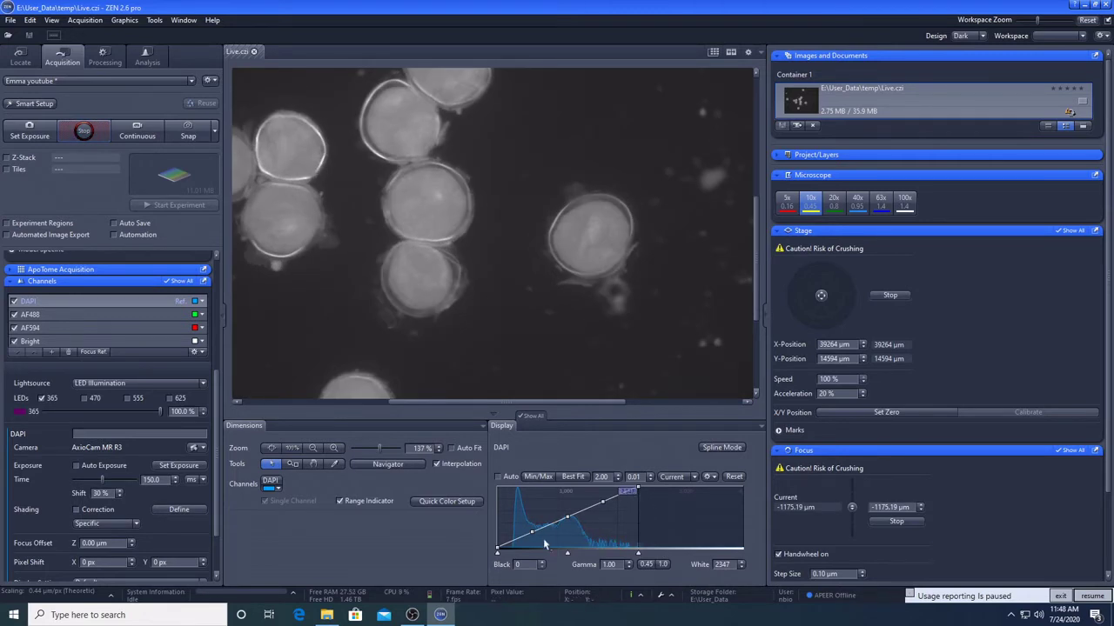
{"action": "left_click_drag", "start_coordinate": [499, 557], "coordinate": [512, 560]}
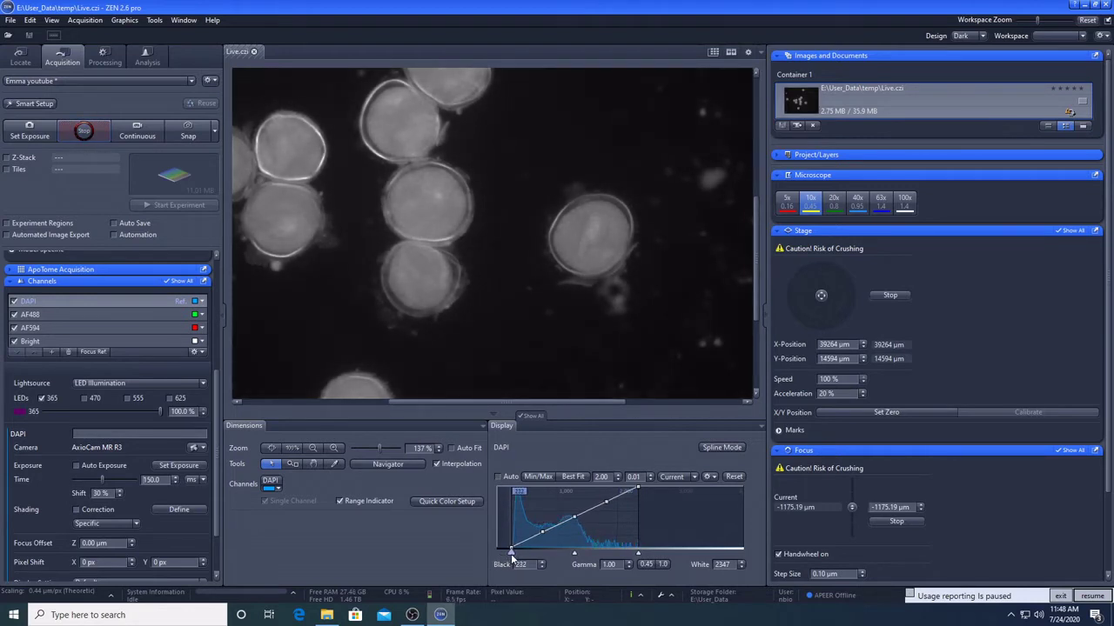
{"action": "scroll", "coordinate": [463, 203], "scroll_direction": "down", "scroll_amount": 4}
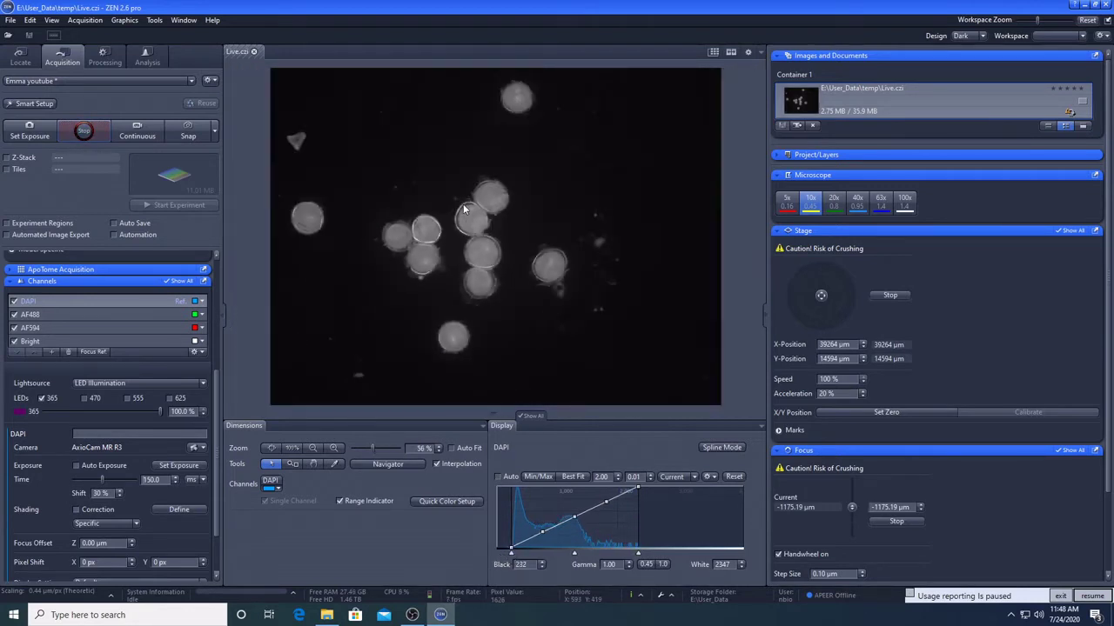
{"action": "scroll", "coordinate": [463, 209], "scroll_direction": "up", "scroll_amount": 3}
{"action": "scroll", "coordinate": [389, 243], "scroll_direction": "down", "scroll_amount": 5}
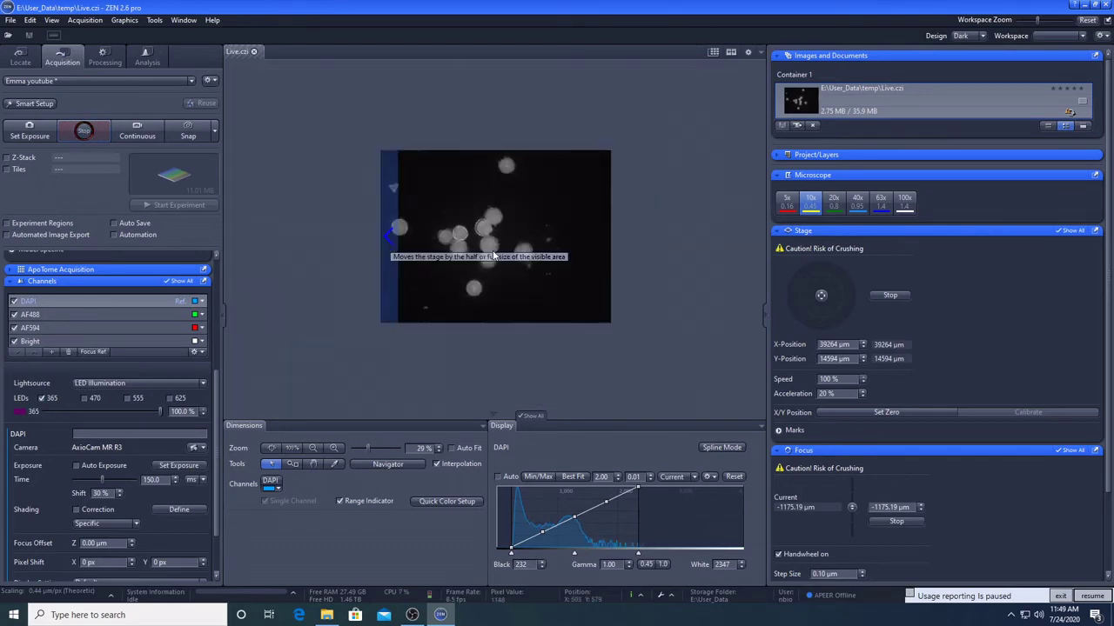
{"action": "scroll", "coordinate": [493, 255], "scroll_direction": "up", "scroll_amount": 2}
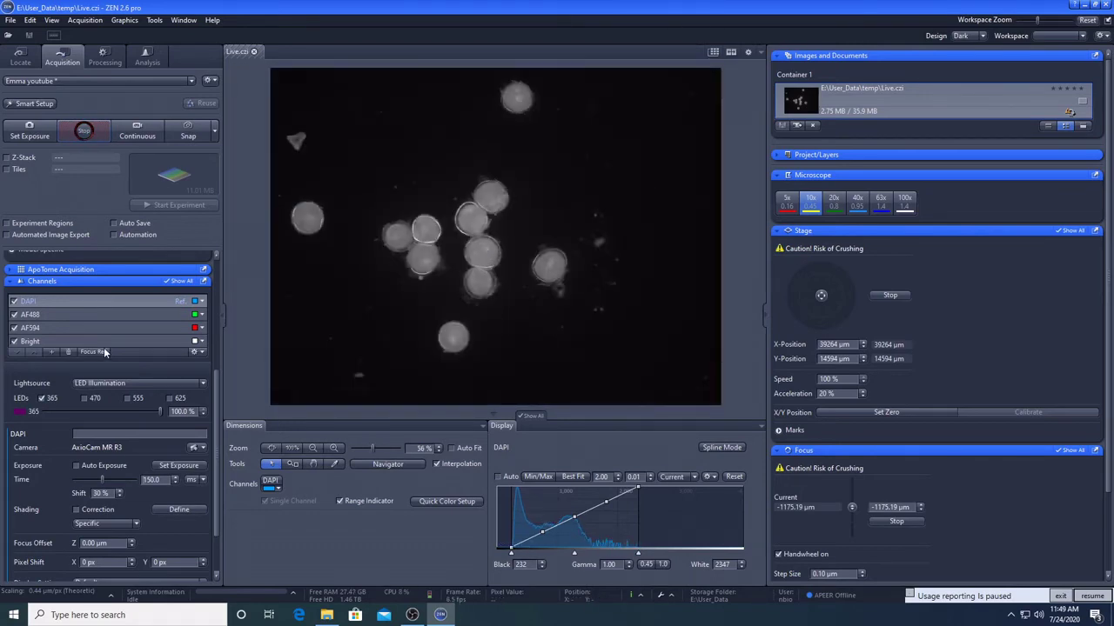
- Give the AF488 channel the 470 LED at 100% and a 40 ms exposure
{"action": "left_click", "coordinate": [87, 314]}
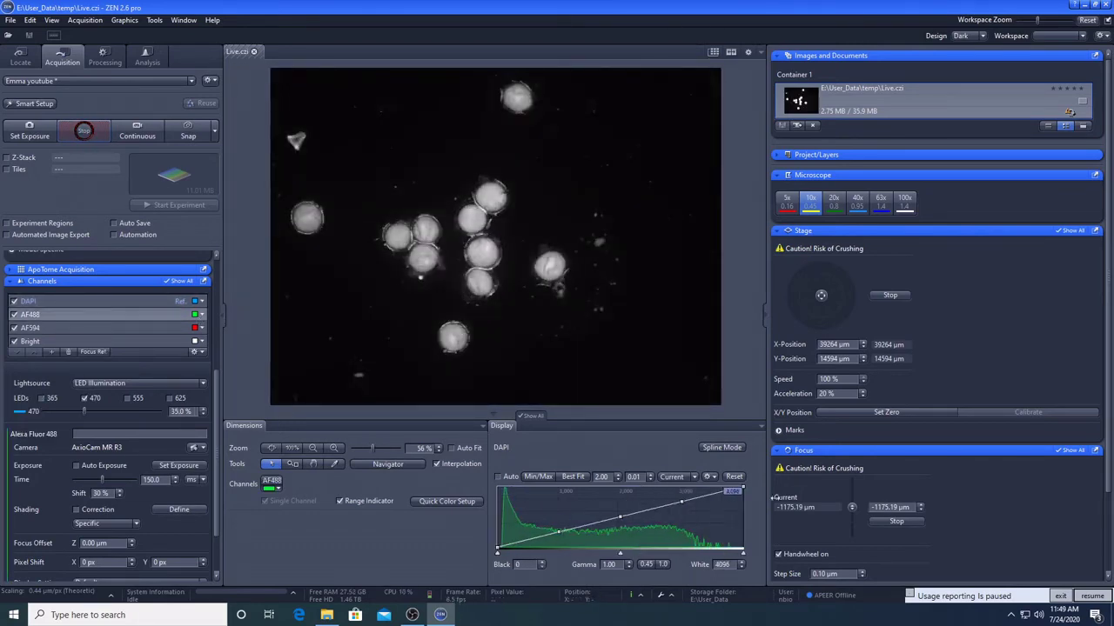
{"action": "left_click_drag", "start_coordinate": [85, 412], "coordinate": [166, 411]}
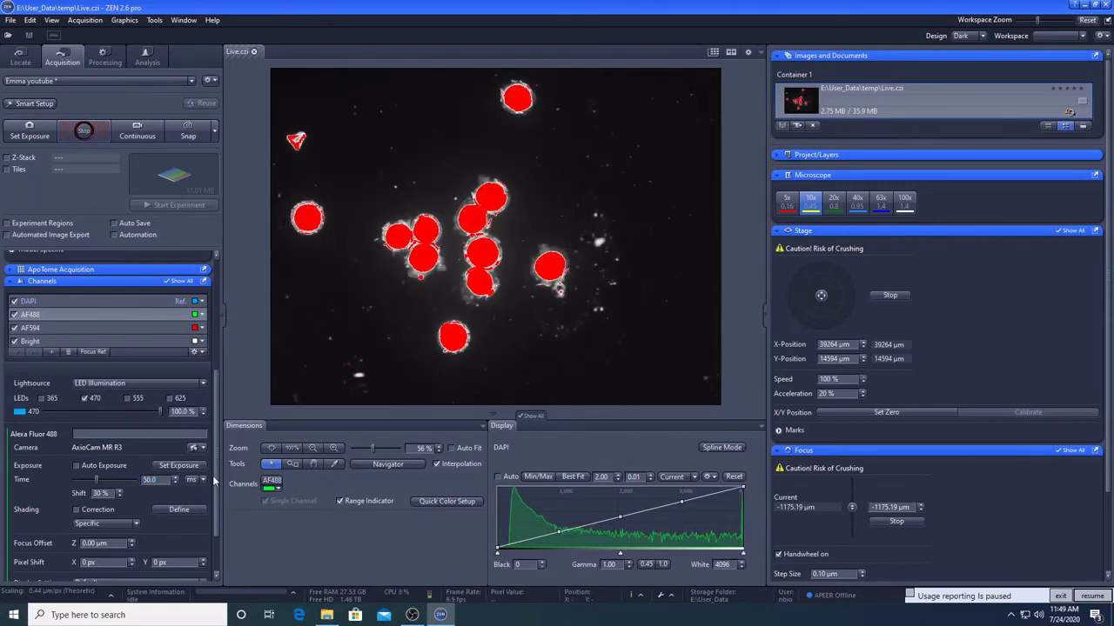
{"action": "left_click", "coordinate": [178, 465]}
{"action": "left_click_drag", "start_coordinate": [120, 479], "coordinate": [87, 479]}
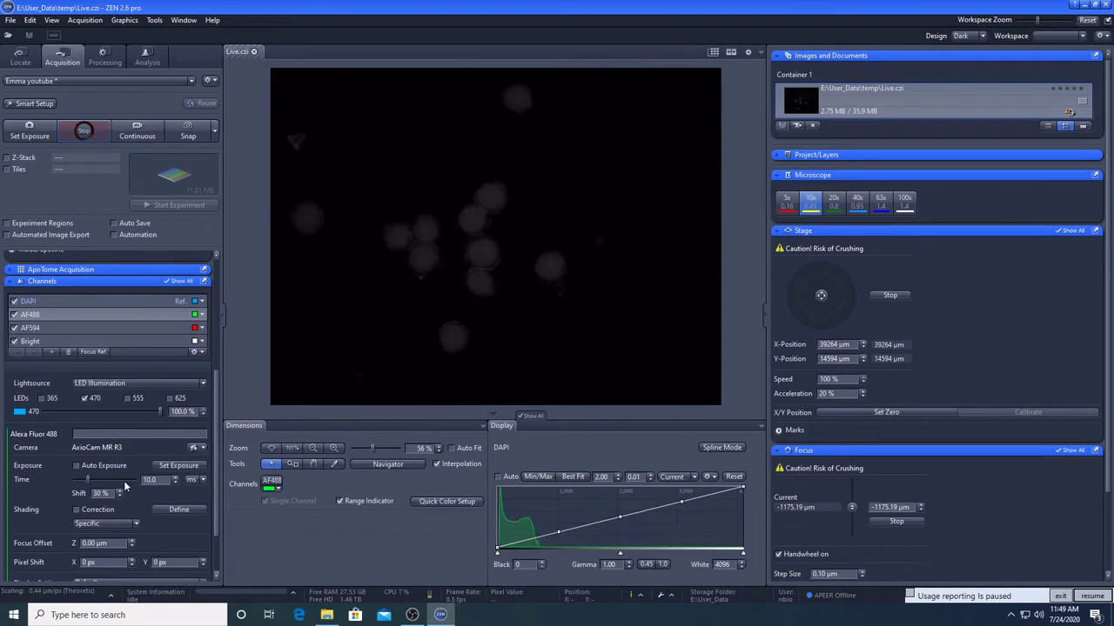
{"action": "type", "text": "40"}
{"action": "key", "text": "Return"}
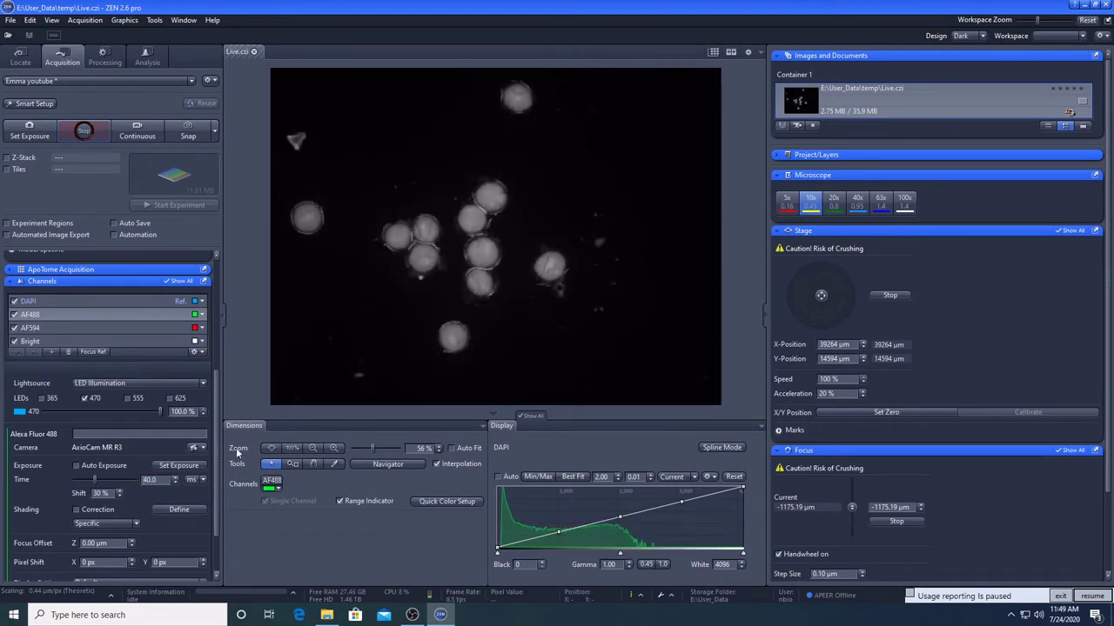
- Give the AF594 channel the 555 LED at 100% and a 500 ms exposure
{"action": "left_click", "coordinate": [79, 327]}
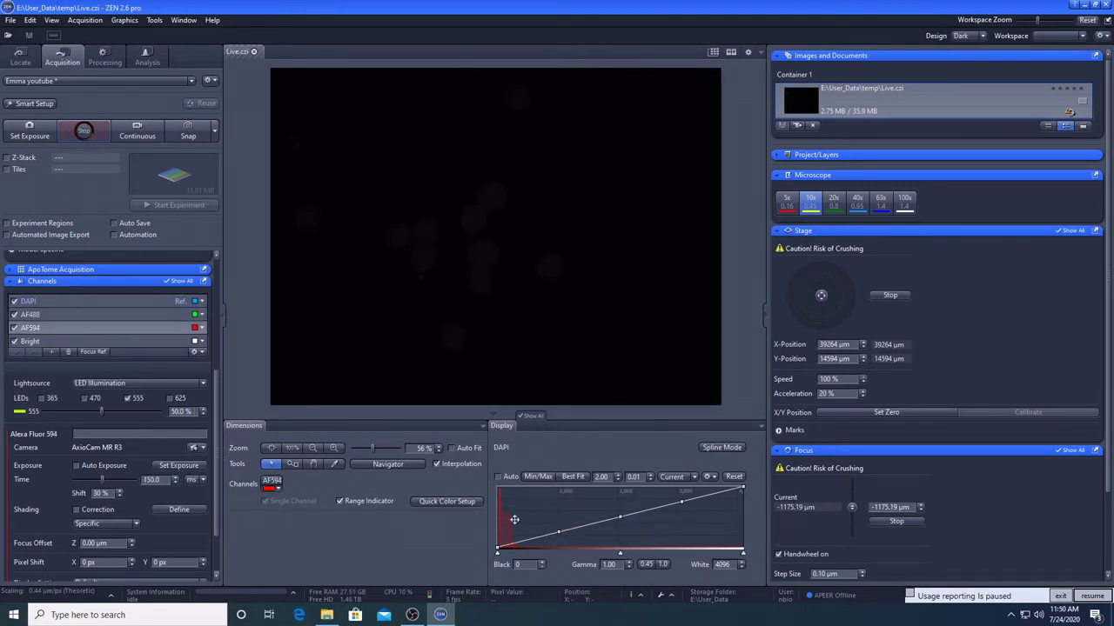
{"action": "left_click_drag", "start_coordinate": [513, 471], "coordinate": [516, 476]}
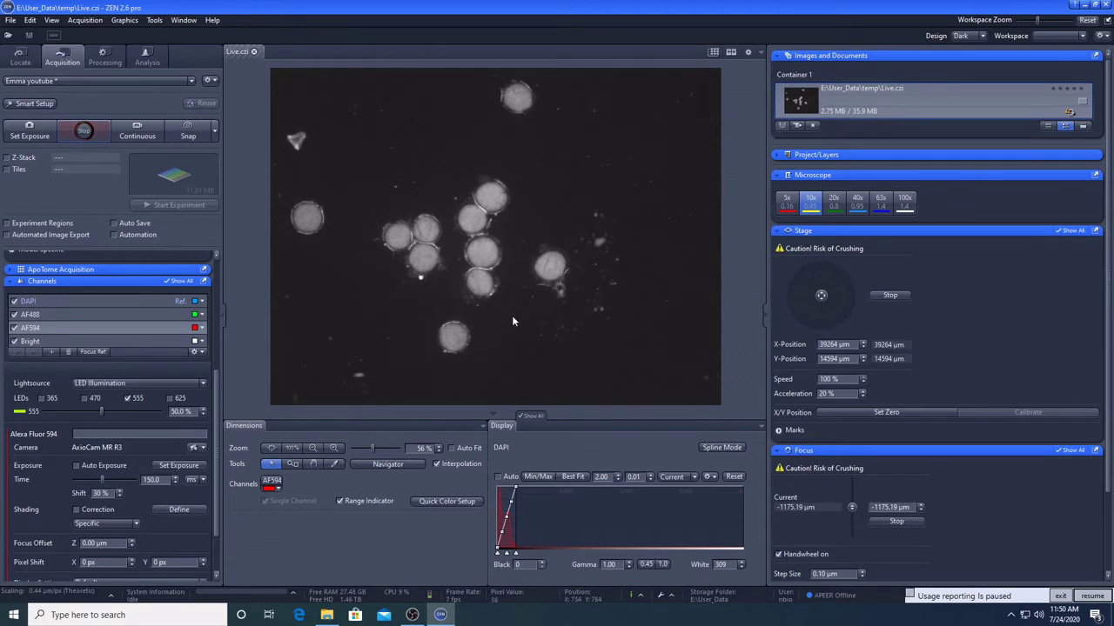
{"action": "scroll", "coordinate": [488, 285], "scroll_direction": "up", "scroll_amount": 8}
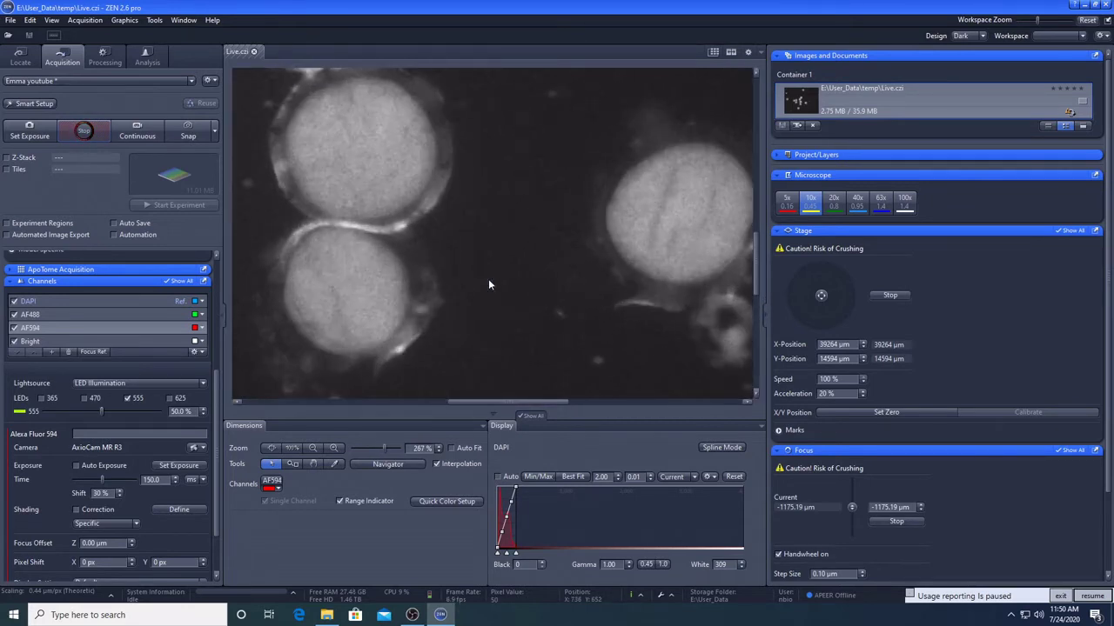
{"action": "scroll", "coordinate": [488, 280], "scroll_direction": "up", "scroll_amount": 1}
{"action": "scroll", "coordinate": [344, 172], "scroll_direction": "down", "scroll_amount": 10}
{"action": "left_click_drag", "start_coordinate": [102, 411], "coordinate": [160, 411]}
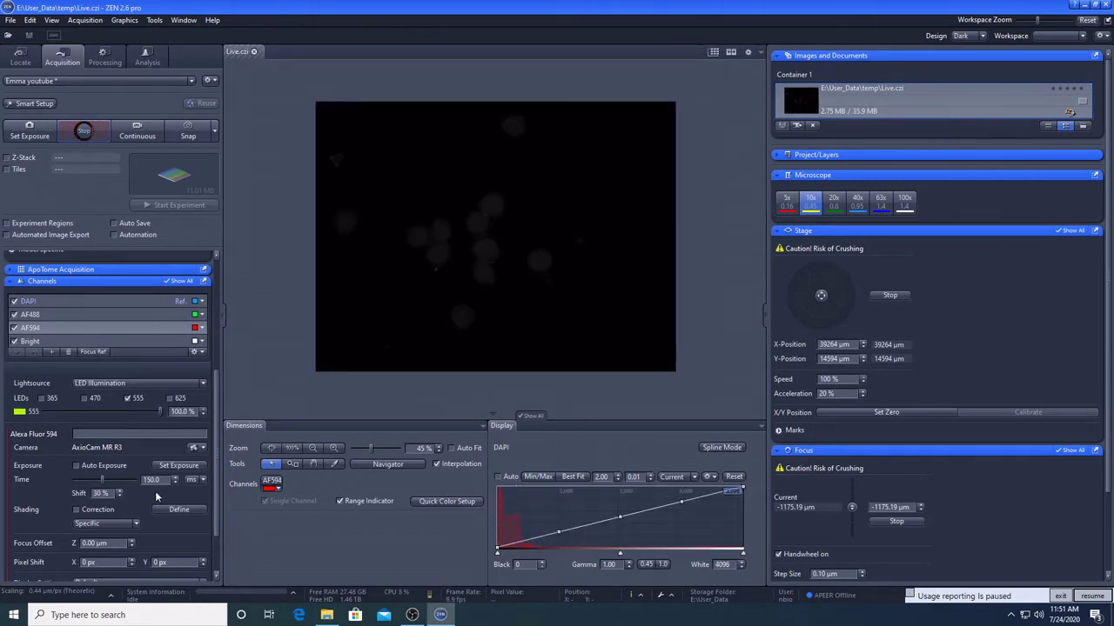
{"action": "type", "text": "500"}
{"action": "key", "text": "Return"}
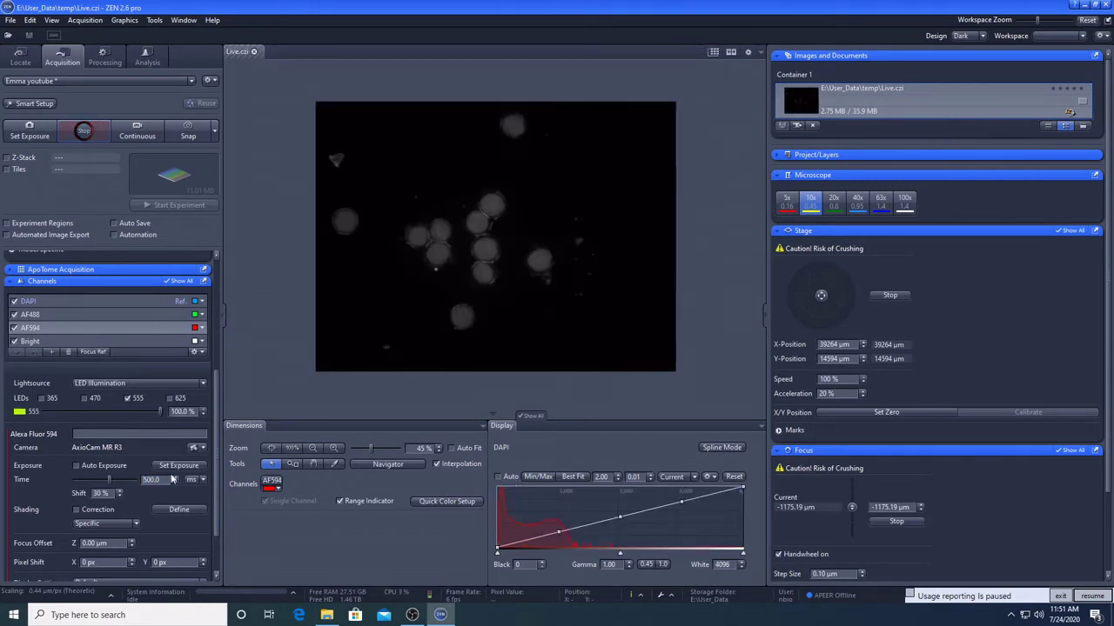
- Set the Bright channel to 3.7% TL lamp intensity and a 4 ms exposure
{"action": "left_click", "coordinate": [131, 341]}
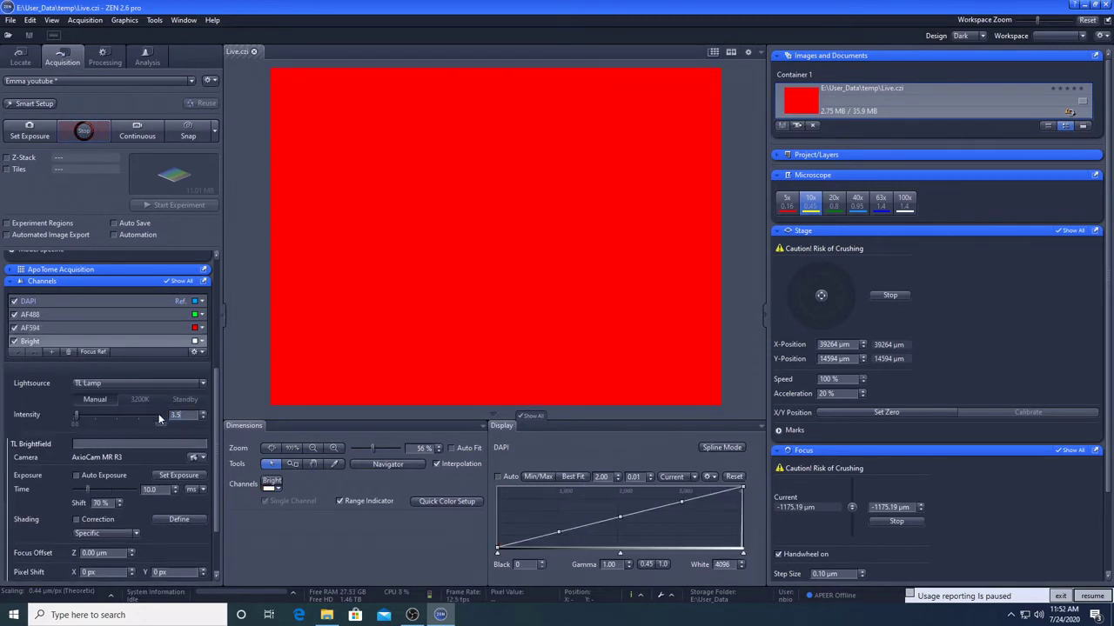
{"action": "key", "text": "Return"}
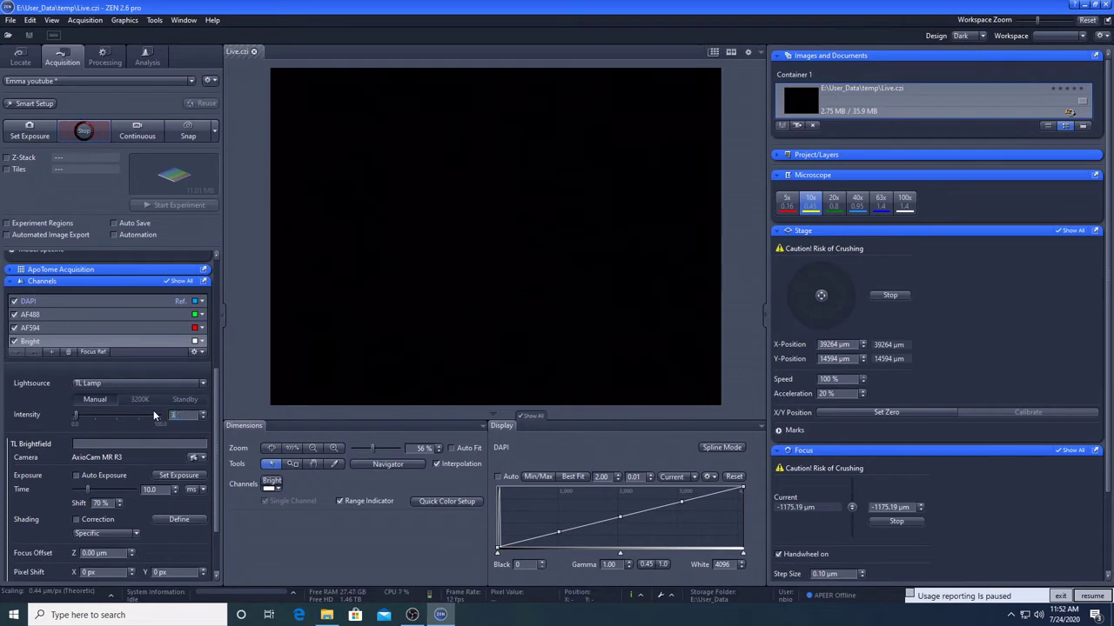
{"action": "key", "text": "Return"}
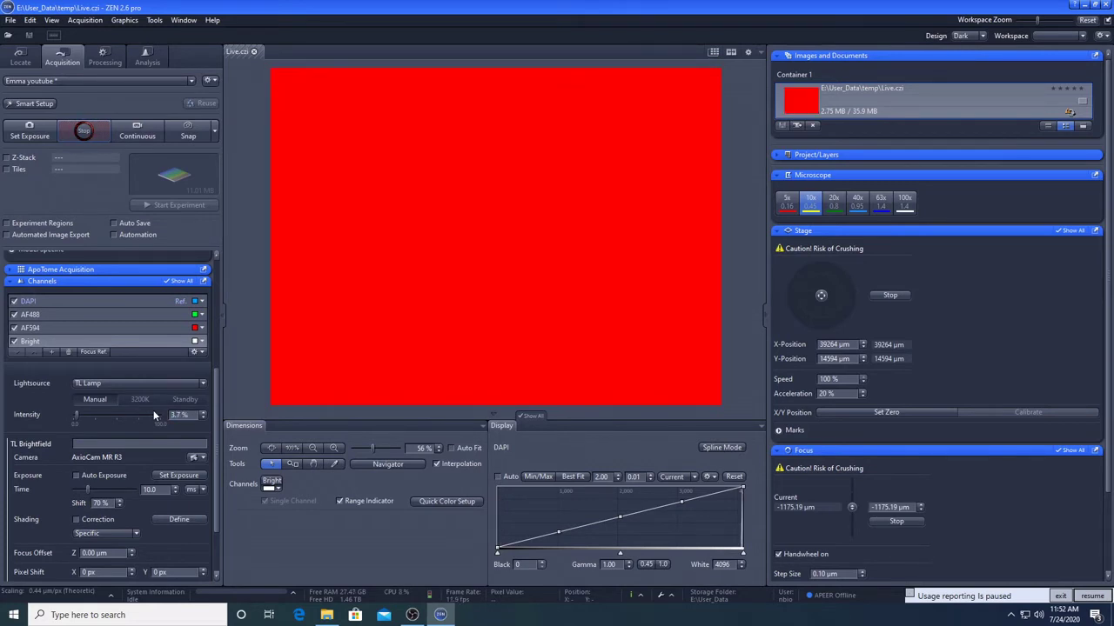
{"action": "left_click", "coordinate": [175, 493]}
{"action": "double_click", "coordinate": [147, 491]}
{"action": "key", "text": "Return"}
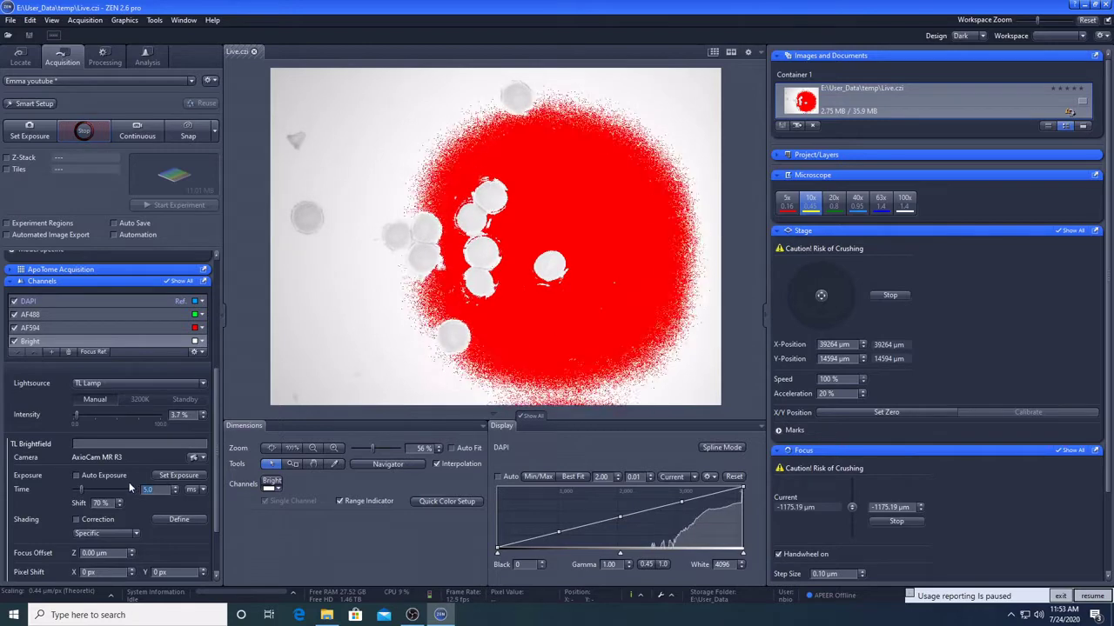
{"action": "scroll", "coordinate": [130, 489], "scroll_direction": "down", "scroll_amount": 1}
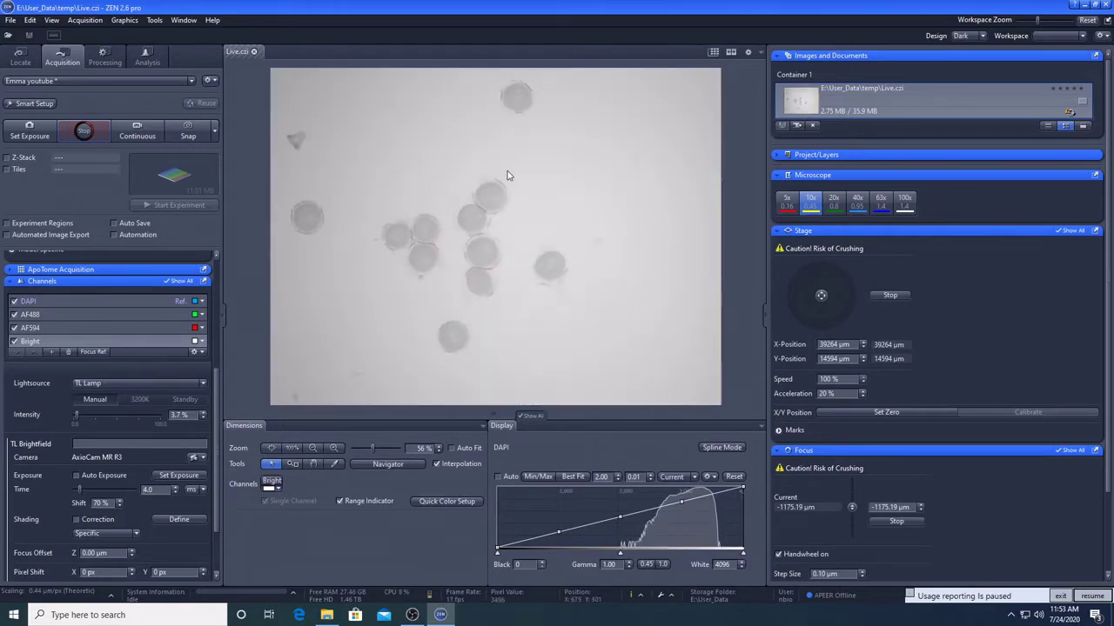
- Preview the DAPI, AF488 and AF594 channels live in turn, then stop Live
{"action": "left_click", "coordinate": [87, 301]}
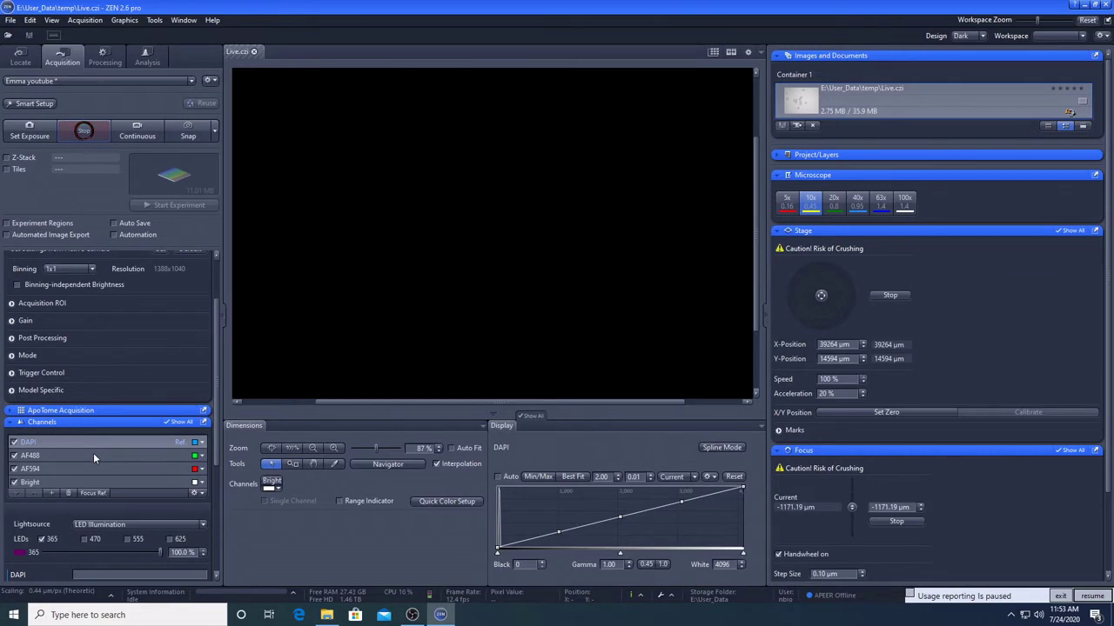
{"action": "left_click", "coordinate": [94, 453]}
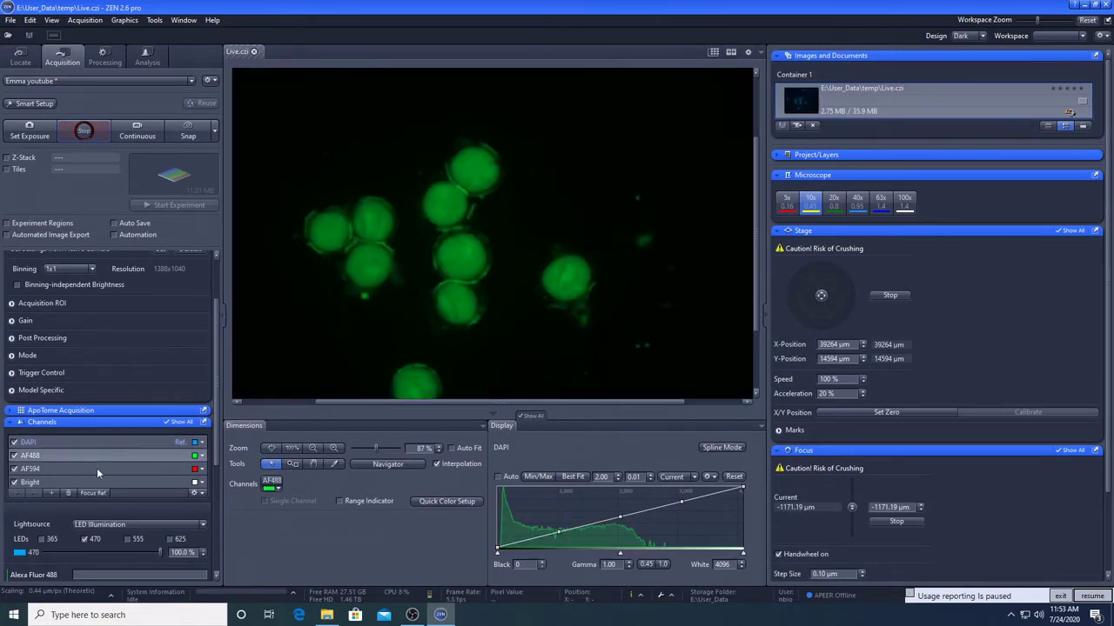
{"action": "left_click", "coordinate": [96, 468]}
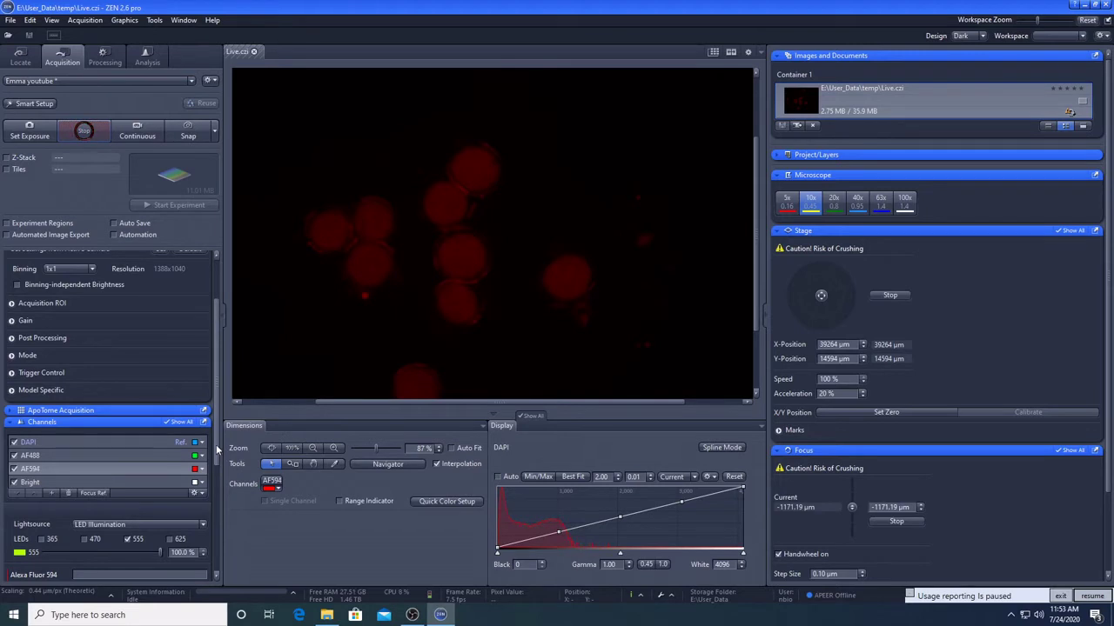
{"action": "left_click", "coordinate": [84, 130]}
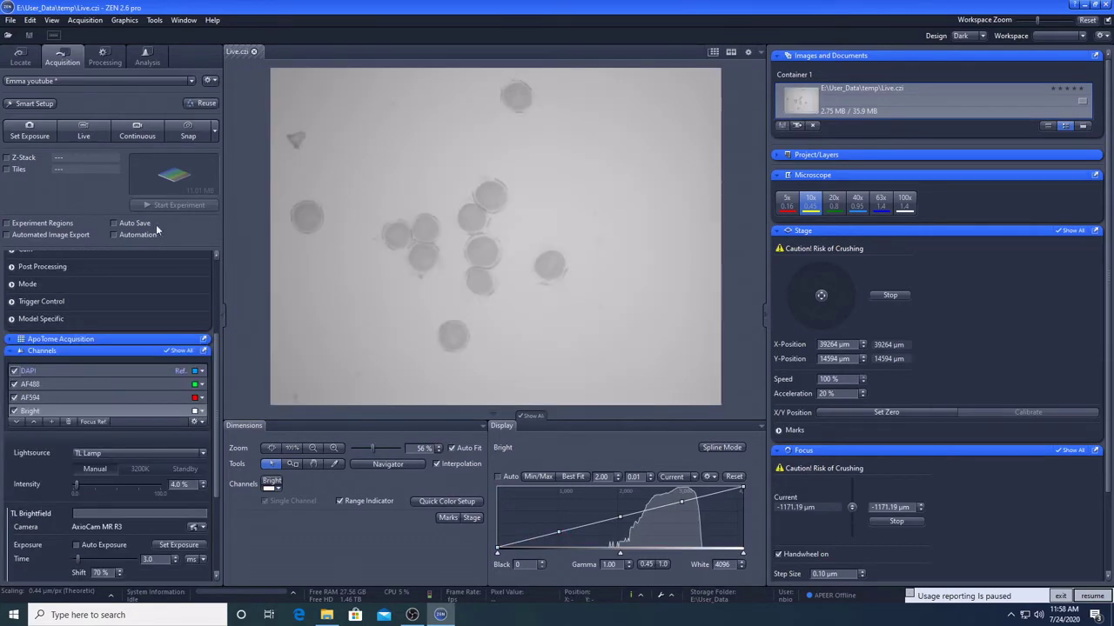
- Enable the Bright, DAPI, AF488 and AF594 channels and snap them into Snap-465
{"action": "left_click", "coordinate": [14, 411]}
{"action": "left_click", "coordinate": [14, 370]}
{"action": "left_click", "coordinate": [14, 384]}
{"action": "left_click", "coordinate": [14, 384]}
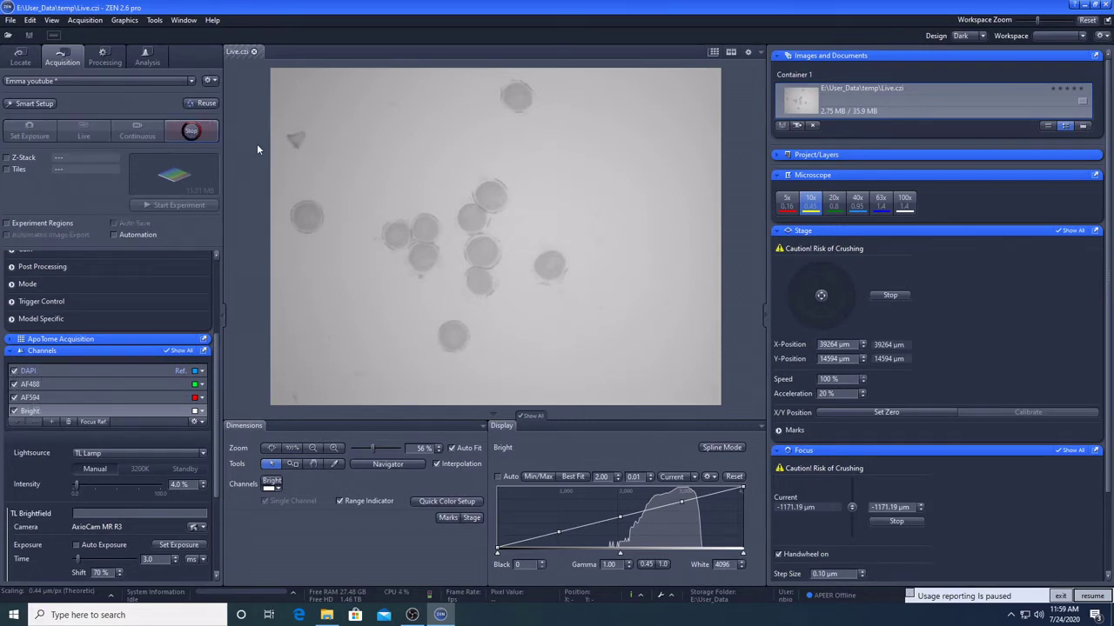
{"action": "left_click", "coordinate": [188, 130]}
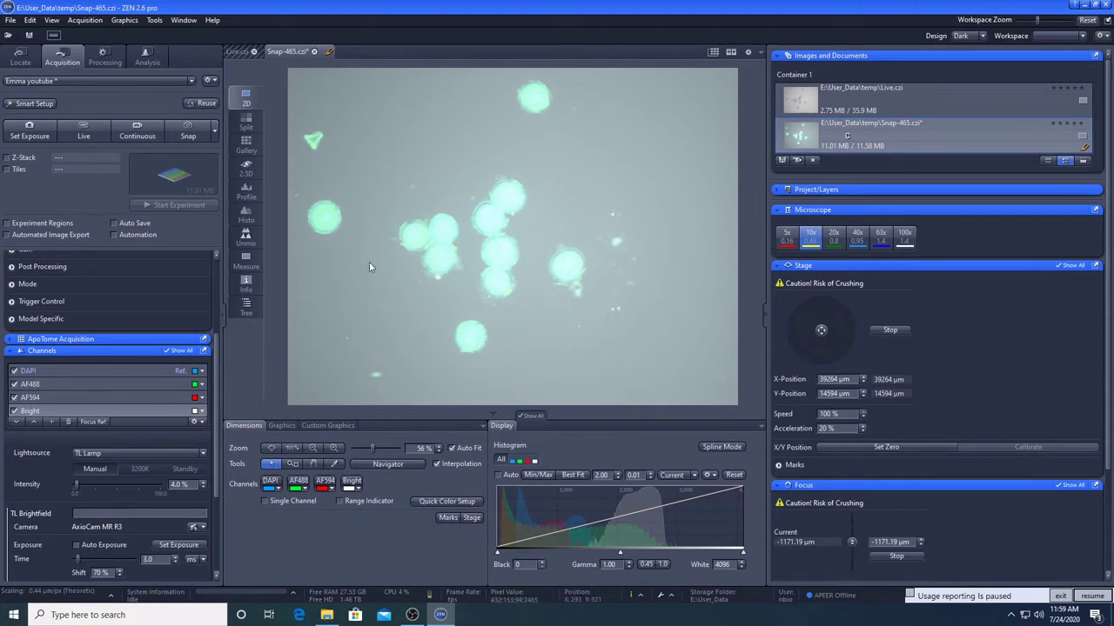
- Hide the brightfield channel, apply Min/Max contrast, and select the DAPI channel's display levels
{"action": "left_click", "coordinate": [351, 485]}
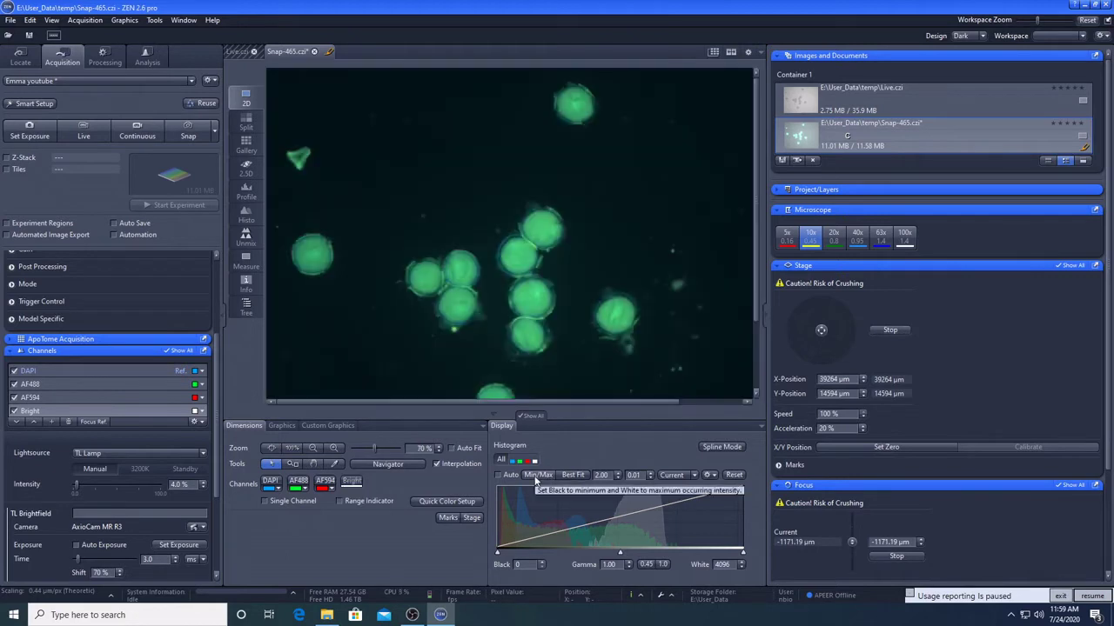
{"action": "left_click", "coordinate": [537, 477]}
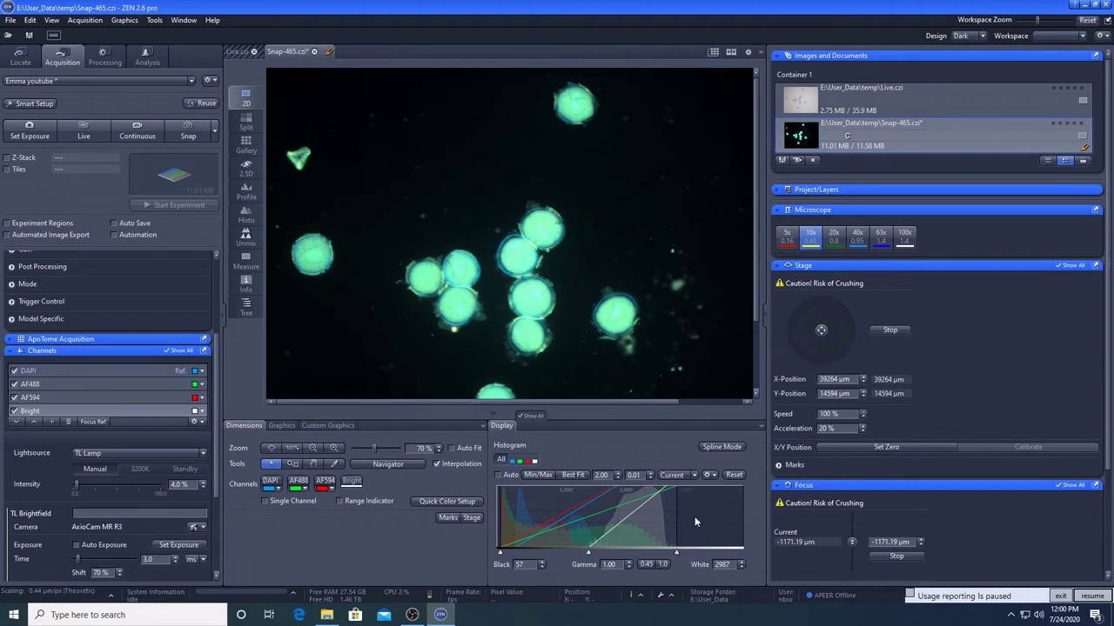
{"action": "left_click", "coordinate": [513, 461]}
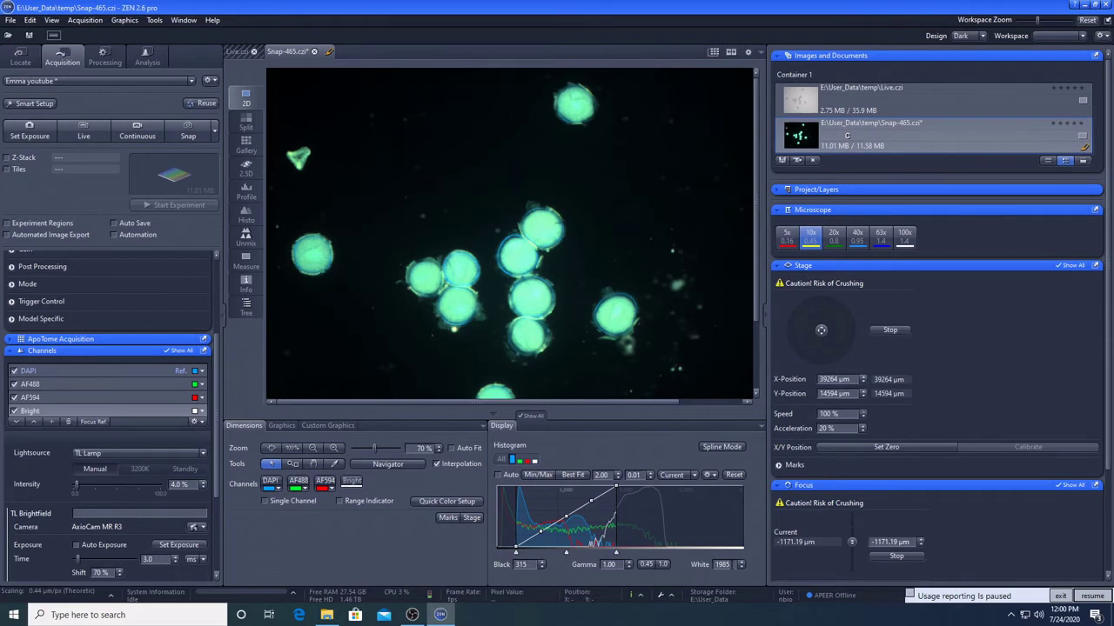
- Show Snap-465 in Split view, then display its Info panel with file and dimension details
{"action": "left_click", "coordinate": [247, 125]}
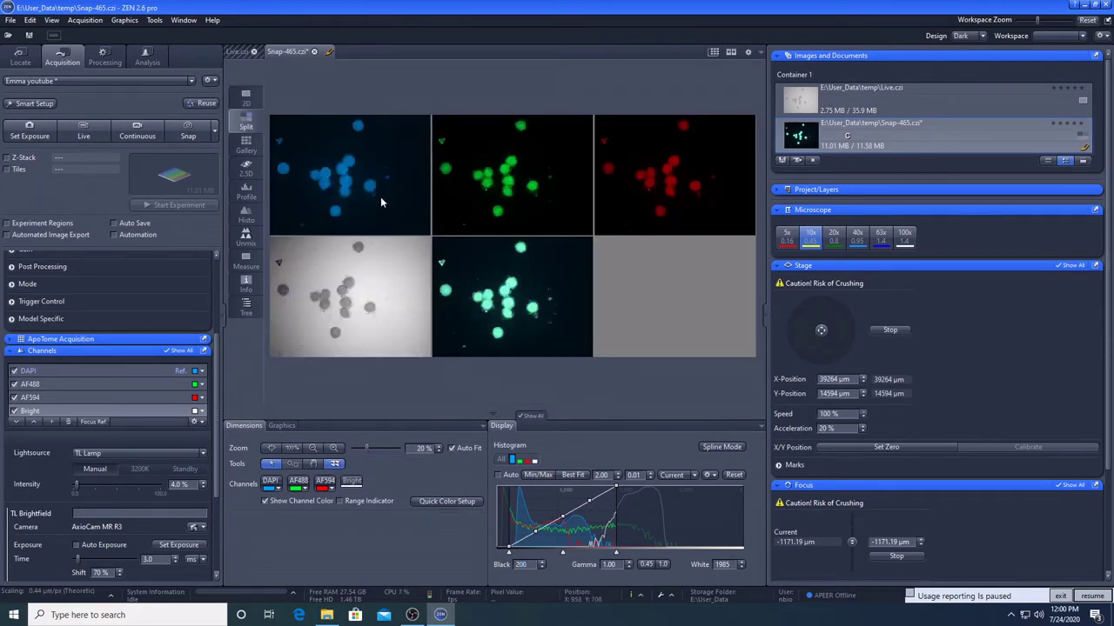
{"action": "left_click", "coordinate": [248, 282]}
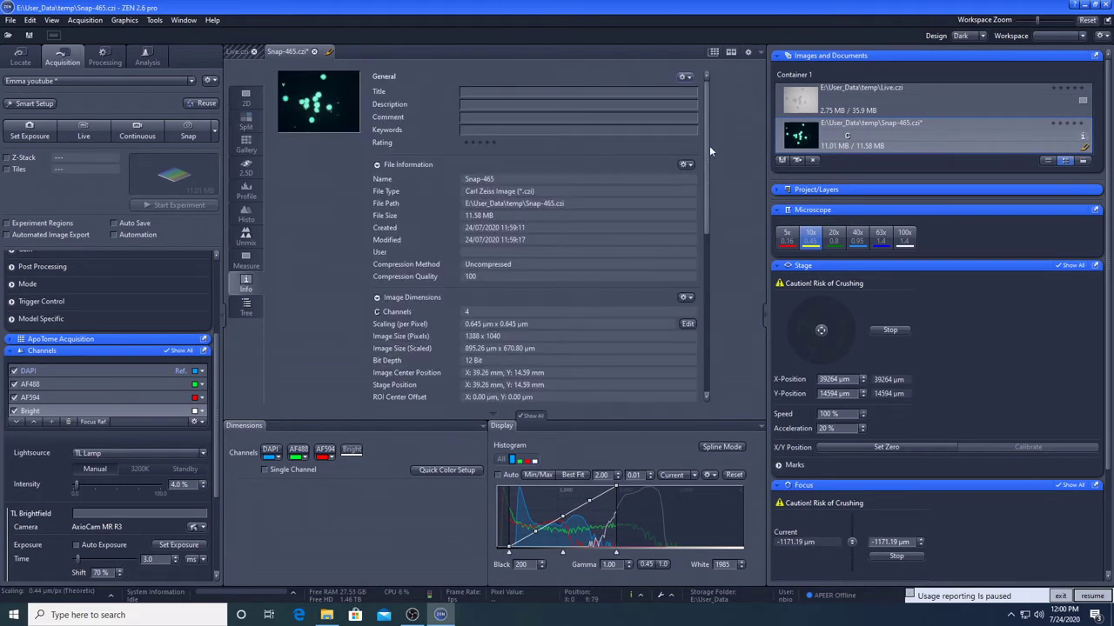
{"action": "left_click_drag", "start_coordinate": [708, 145], "coordinate": [709, 183]}
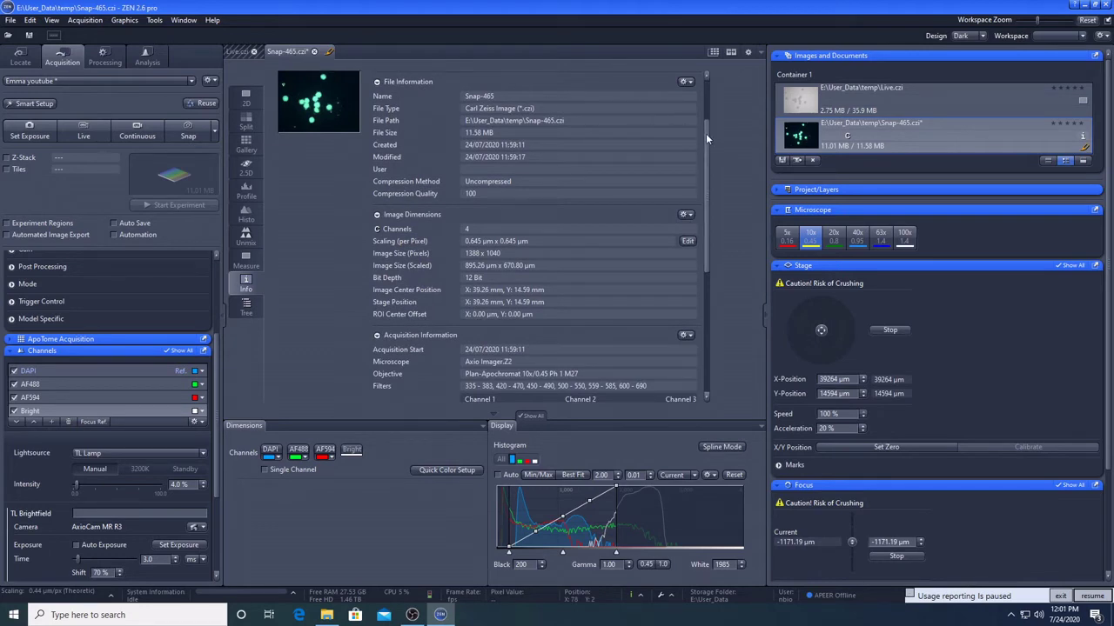
{"action": "left_click_drag", "start_coordinate": [705, 134], "coordinate": [285, 52]}
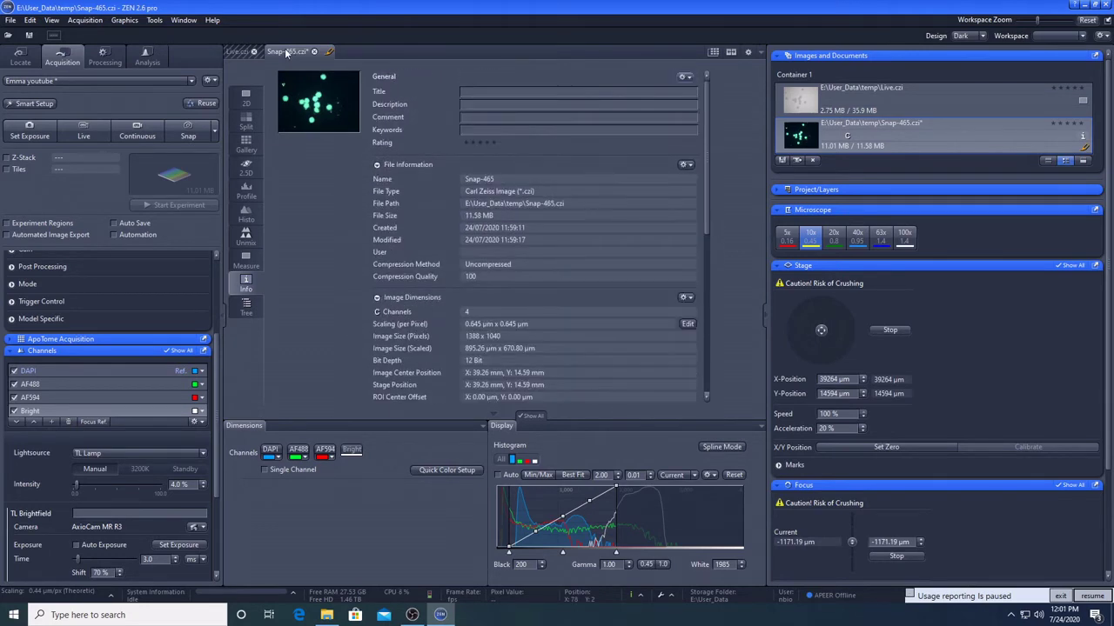
- Save Snap-465 as a CZI into User_Data > 07_July, then add a scale bar to Snap-473
{"action": "right_click", "coordinate": [285, 51]}
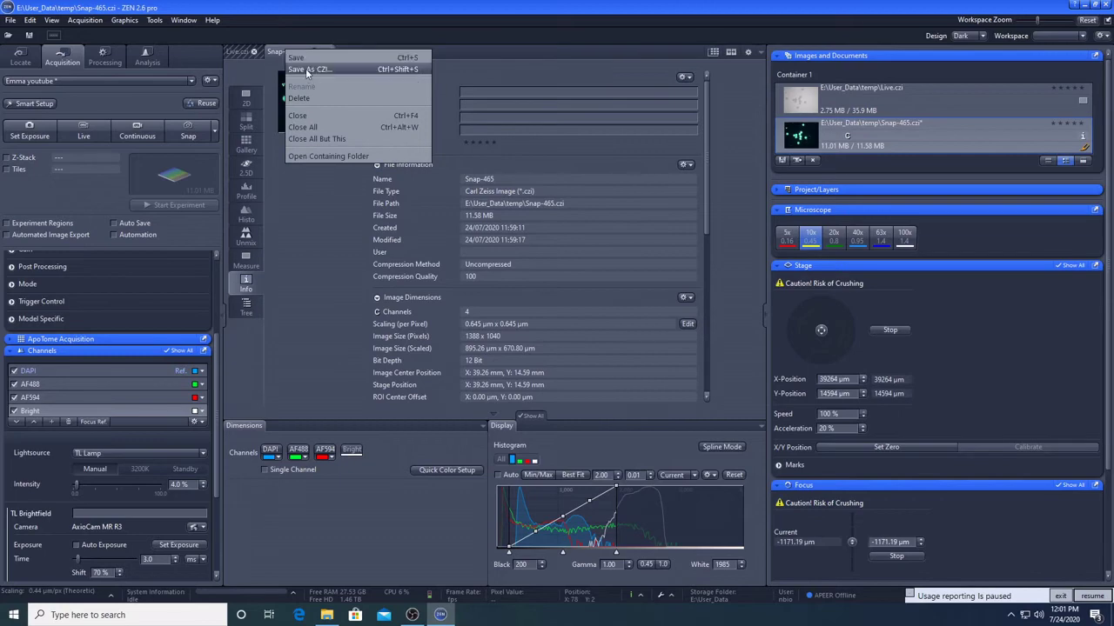
{"action": "left_click", "coordinate": [308, 68]}
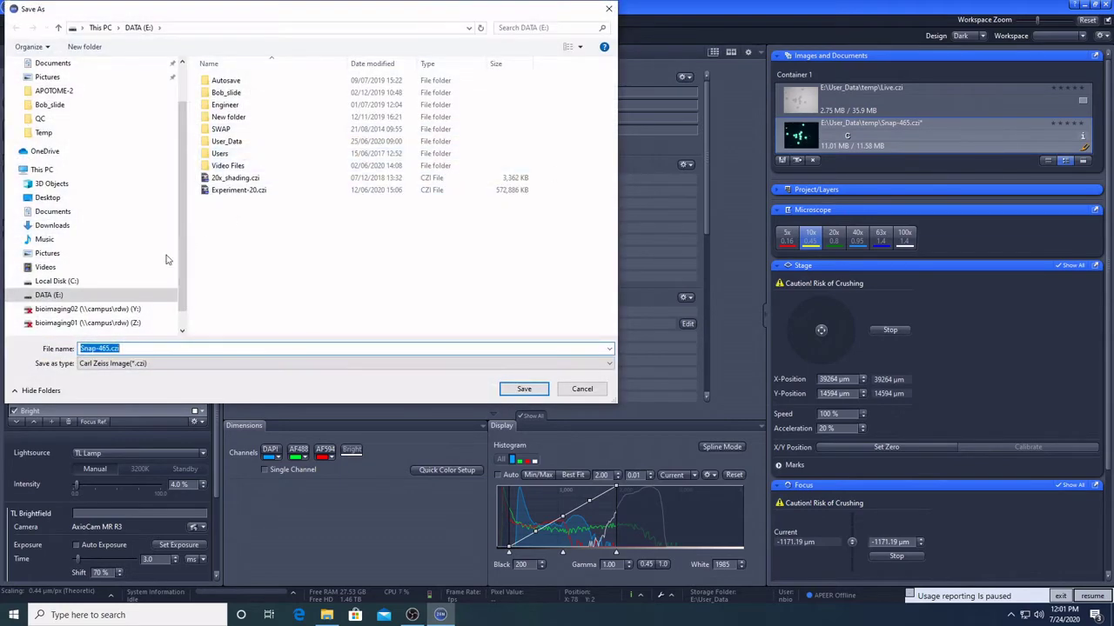
{"action": "double_click", "coordinate": [225, 142]}
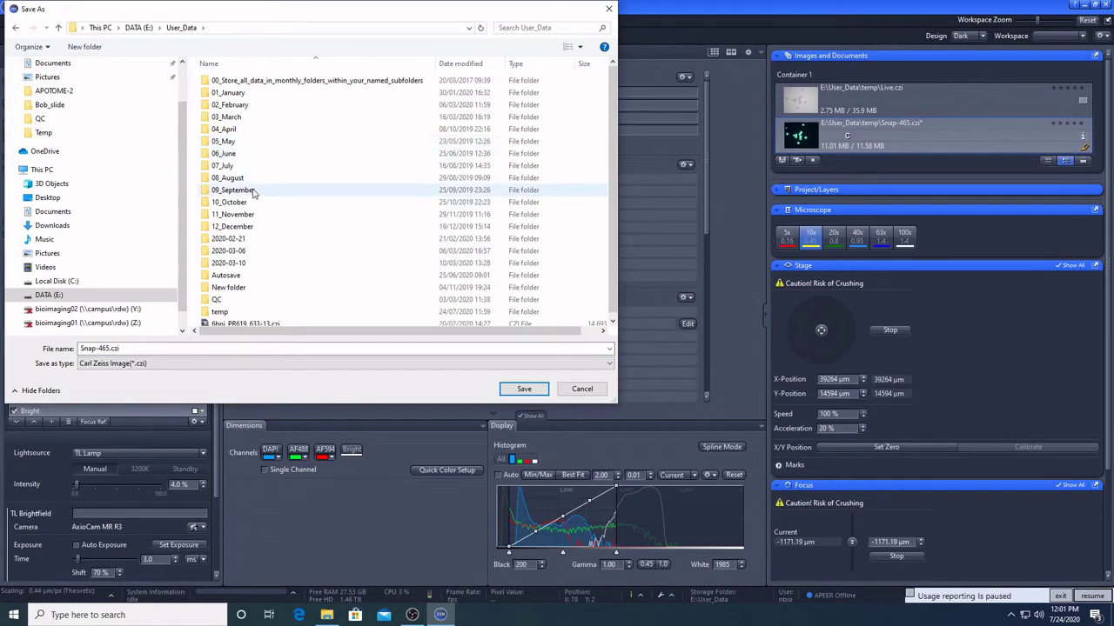
{"action": "double_click", "coordinate": [239, 165]}
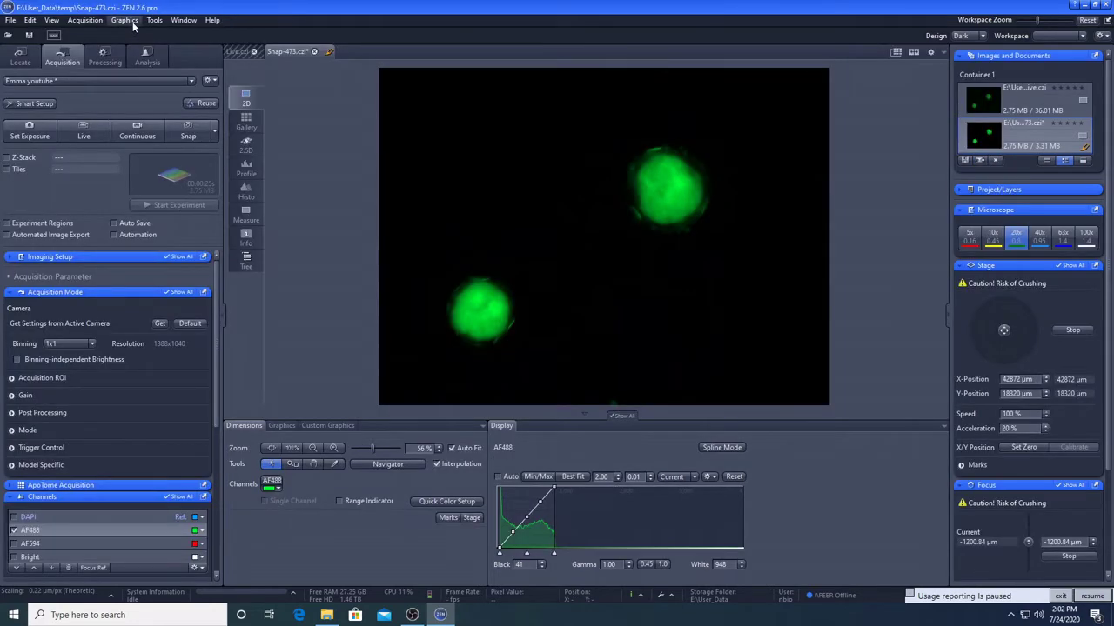
{"action": "left_click", "coordinate": [129, 21]}
{"action": "left_click", "coordinate": [165, 75]}
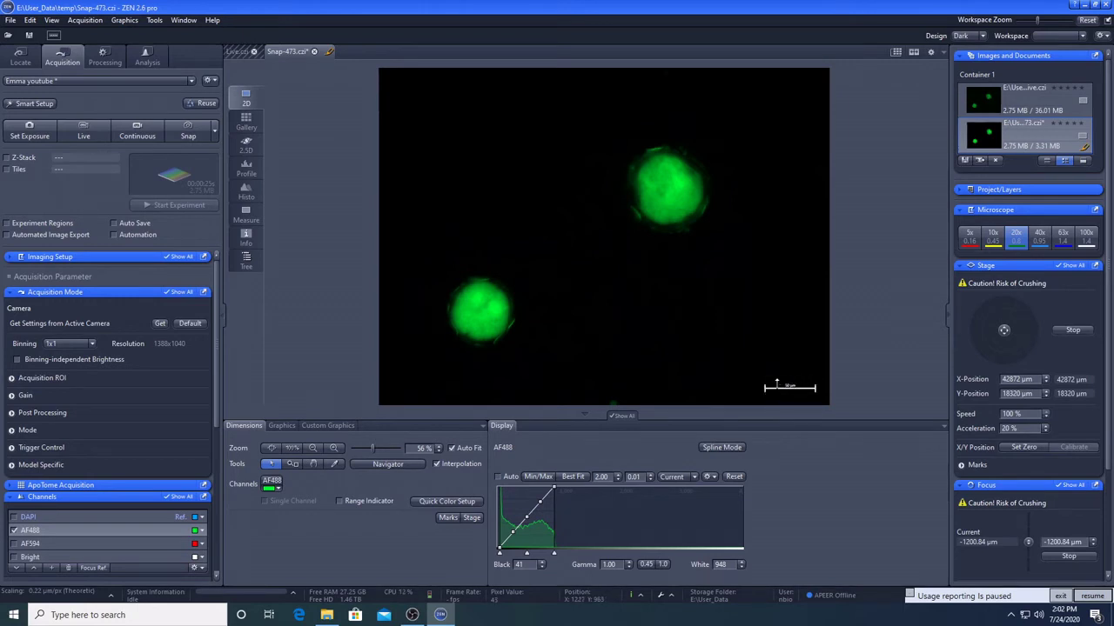
- Show the Graphics annotation layers and open the Scale Bar layer's formatting options
{"action": "left_click", "coordinate": [281, 425]}
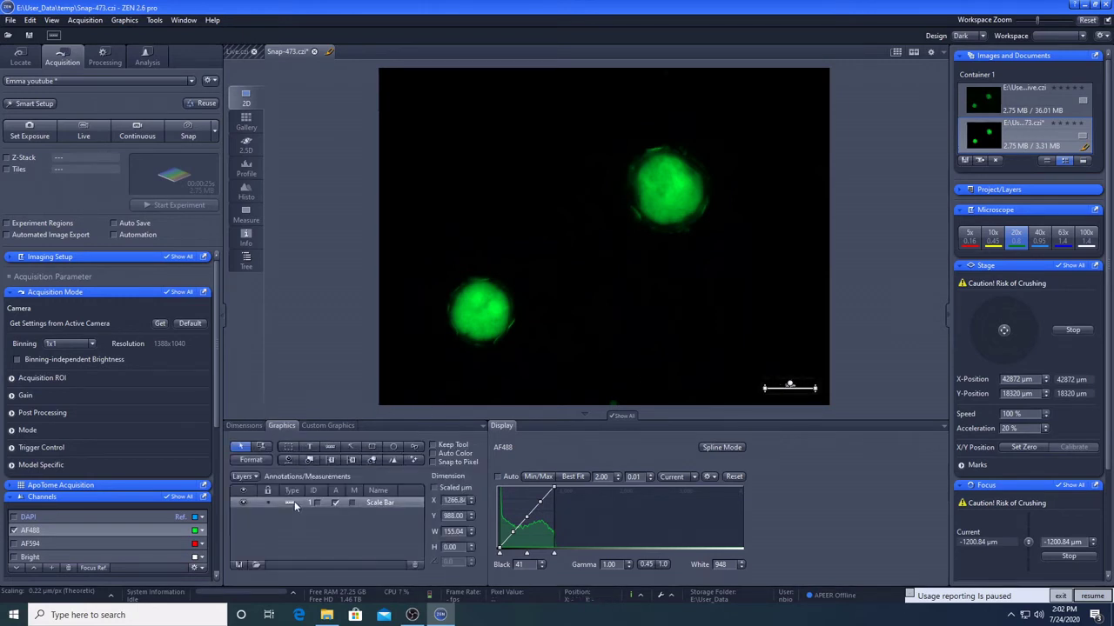
{"action": "double_click", "coordinate": [295, 507]}
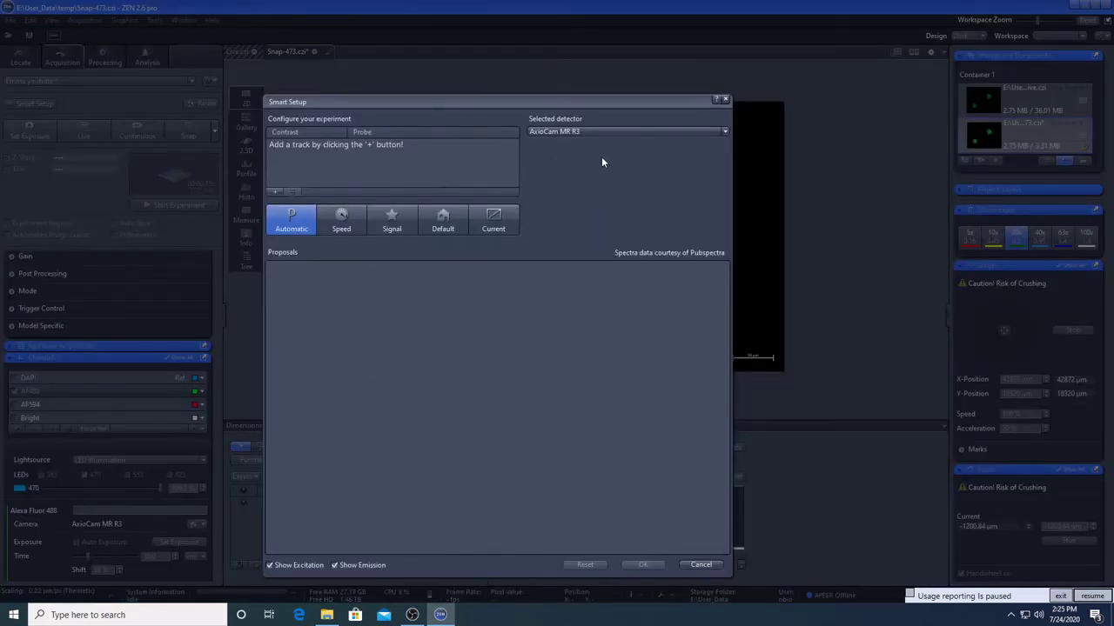
- Choose Axiocam 105 as detector, add a TL Brightfield track, and apply the setup
{"action": "left_click", "coordinate": [723, 132]}
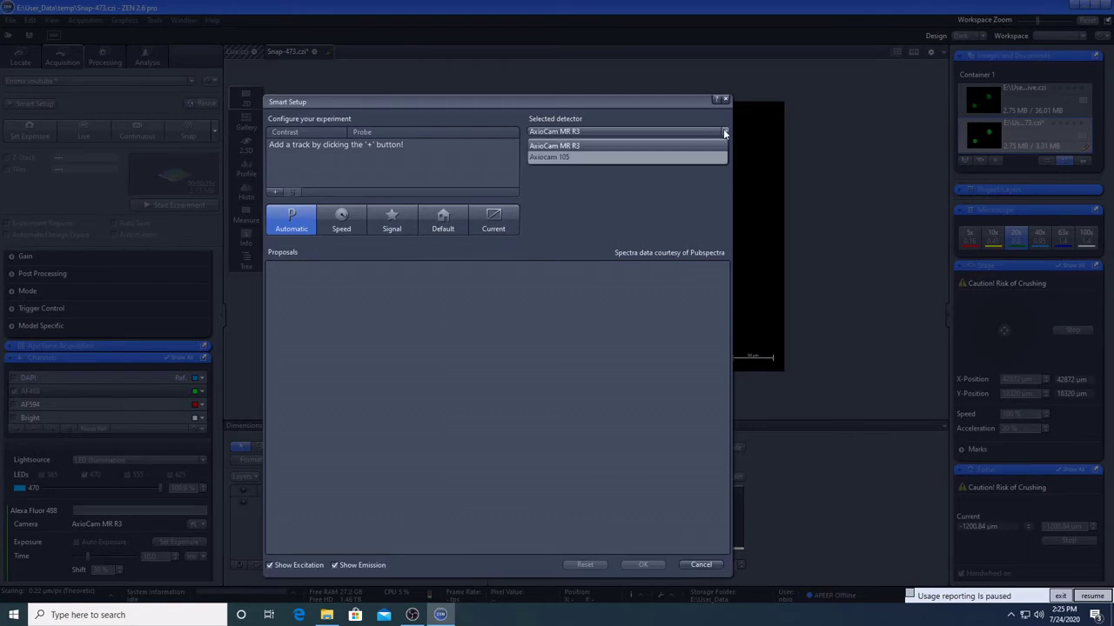
{"action": "left_click", "coordinate": [560, 158]}
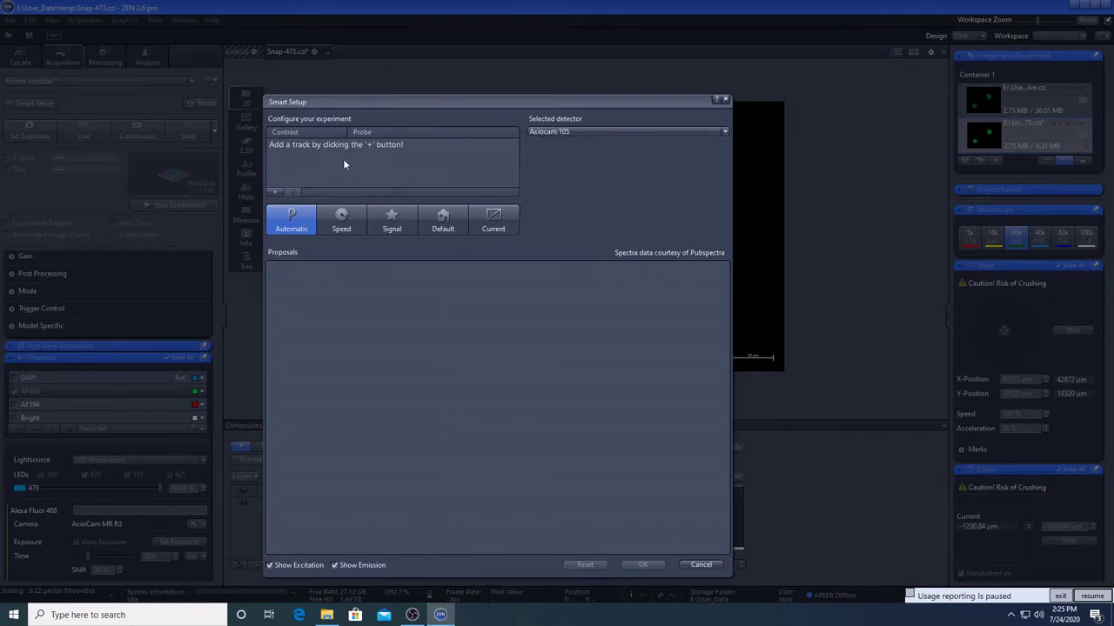
{"action": "left_click", "coordinate": [276, 193]}
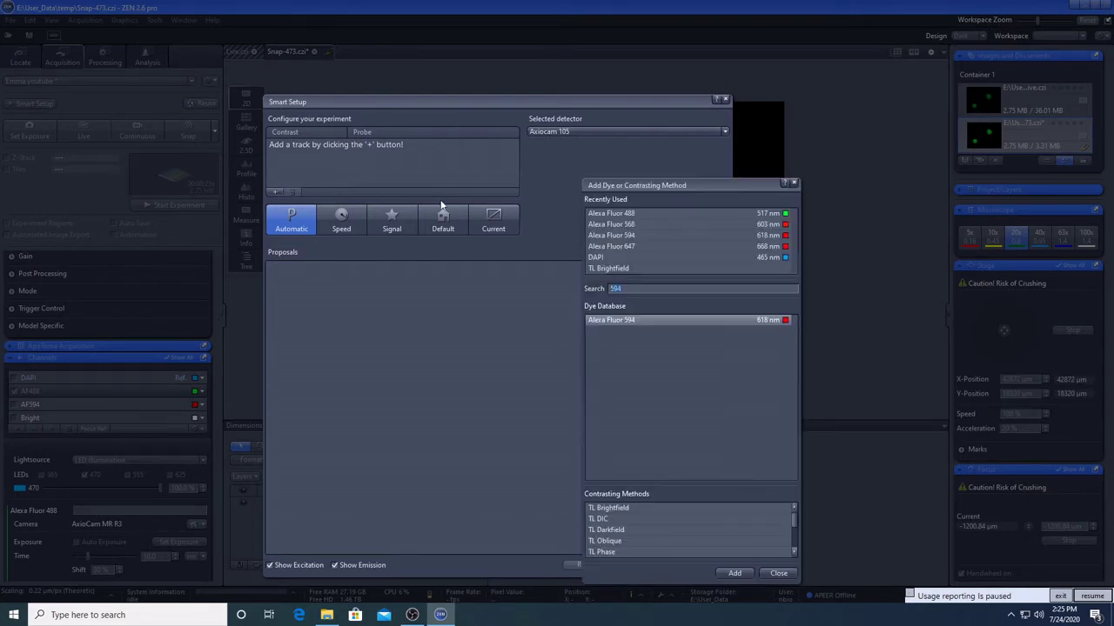
{"action": "double_click", "coordinate": [608, 268]}
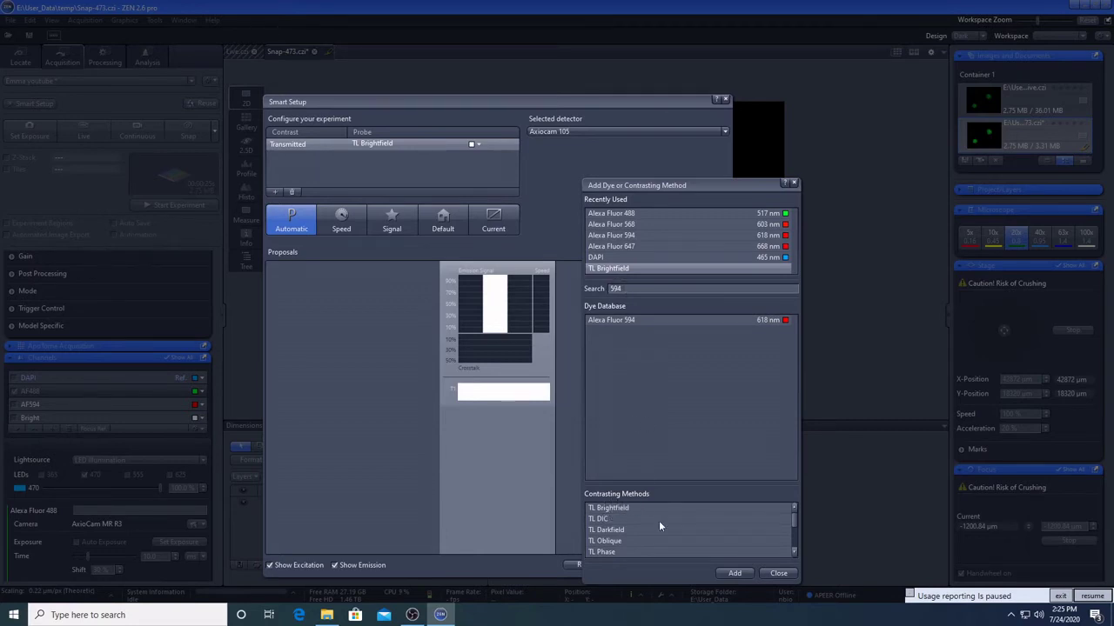
{"action": "left_click", "coordinate": [735, 574]}
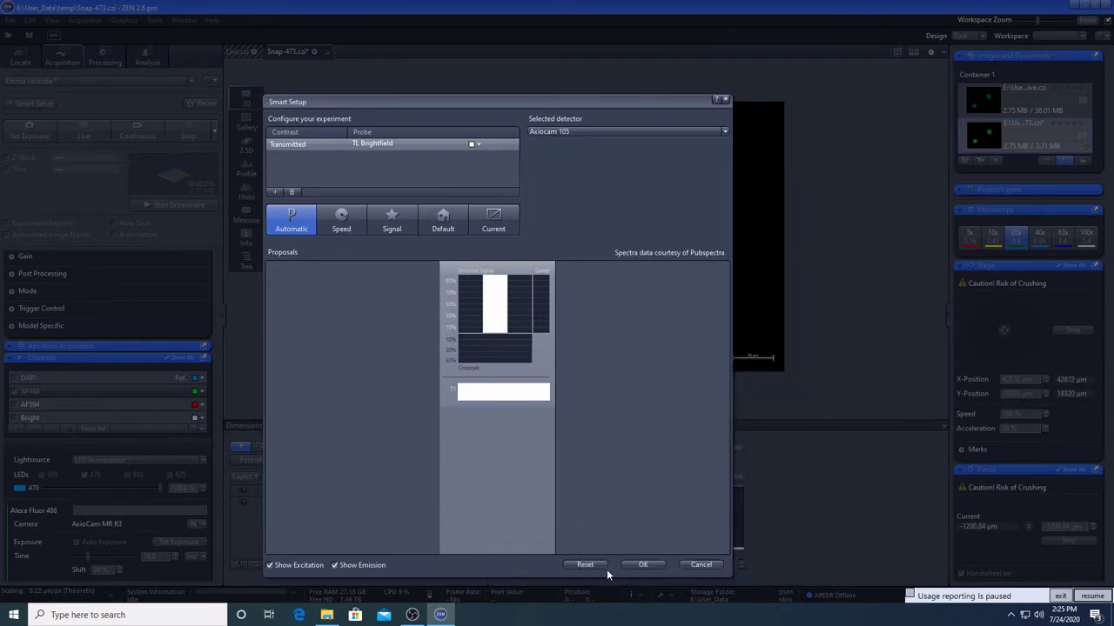
{"action": "left_click", "coordinate": [644, 565]}
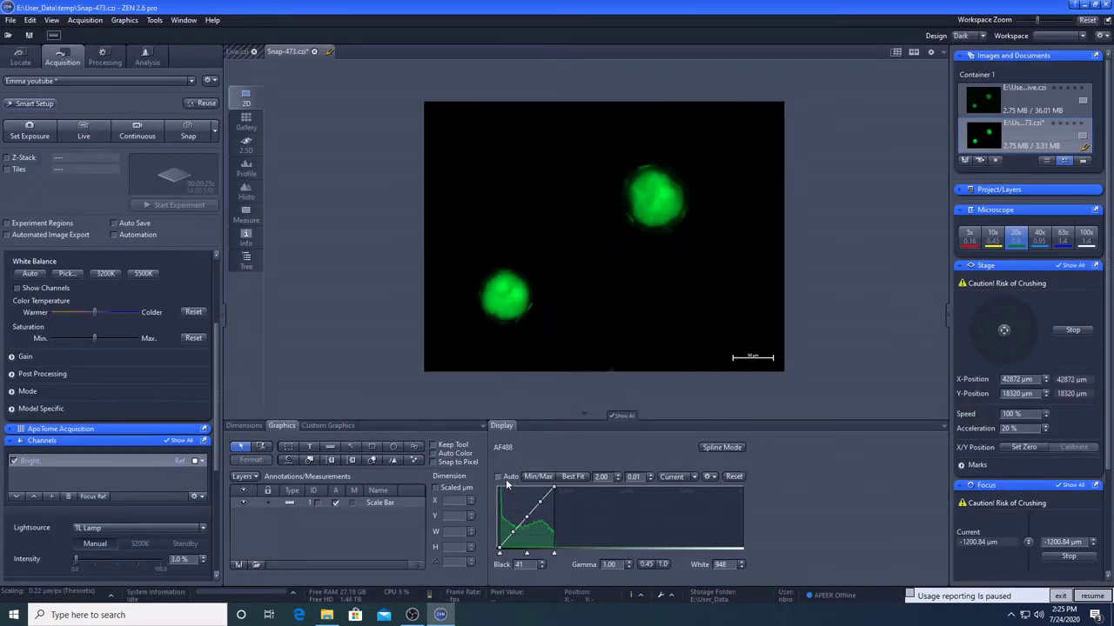
- Start the live view and set the TL lamp intensity to 4.0 %
{"action": "left_click", "coordinate": [84, 130]}
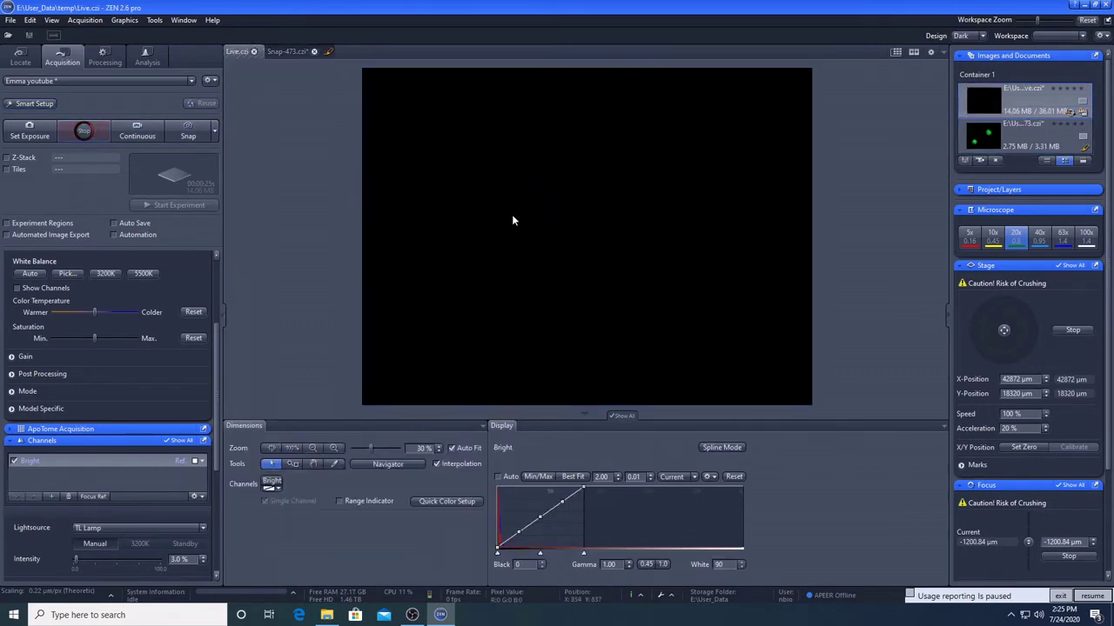
{"action": "left_click_drag", "start_coordinate": [214, 414], "coordinate": [229, 458]}
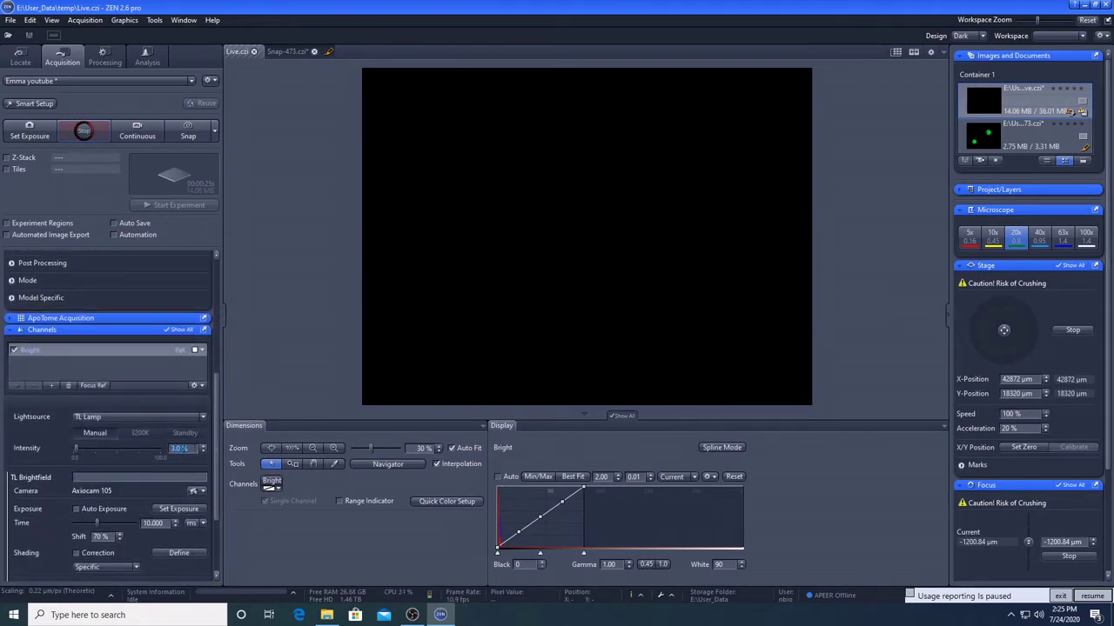
{"action": "type", "text": "4"}
{"action": "key", "text": "Return"}
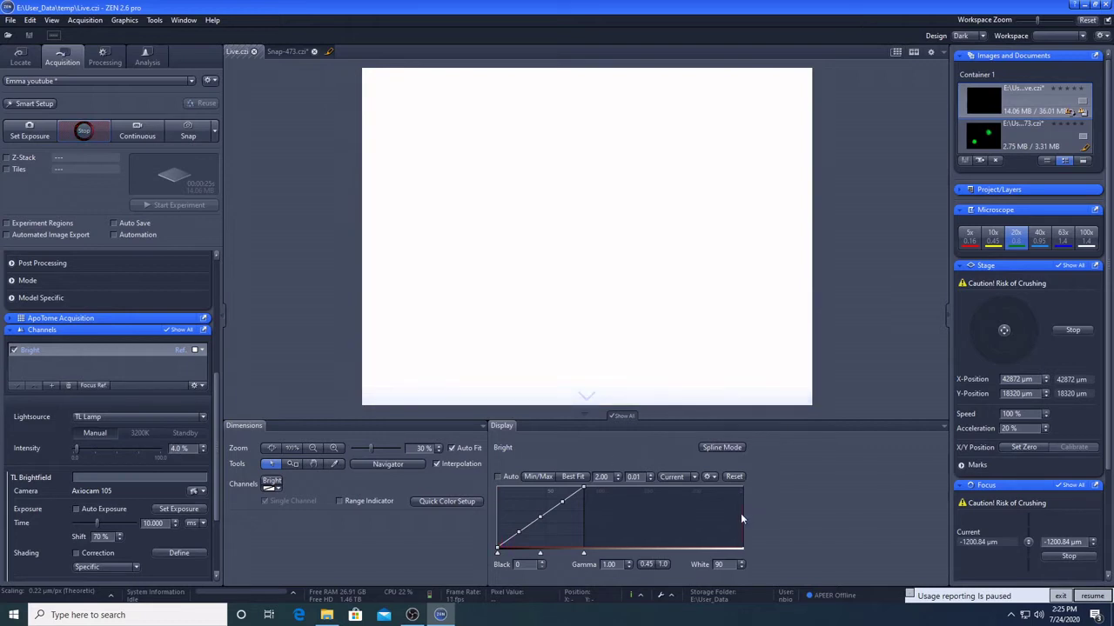
- Stretch the display with Min/Max, enable the Range Indicator, and set exposure to 4 ms
{"action": "left_click", "coordinate": [537, 477]}
{"action": "left_click", "coordinate": [339, 502]}
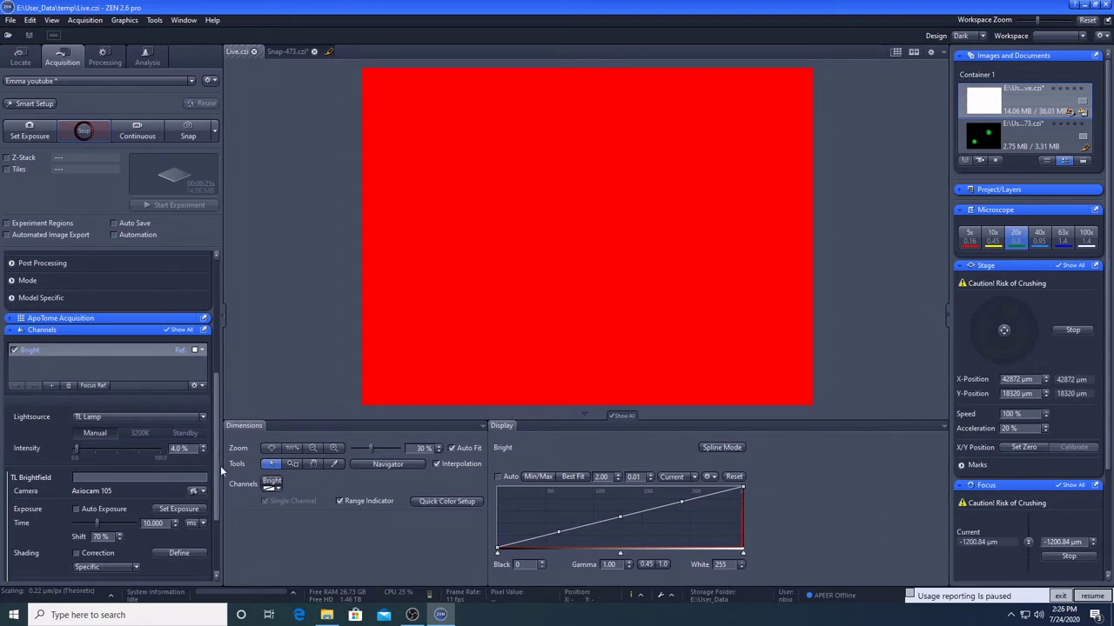
{"action": "scroll", "coordinate": [219, 470], "scroll_direction": "down", "scroll_amount": 2}
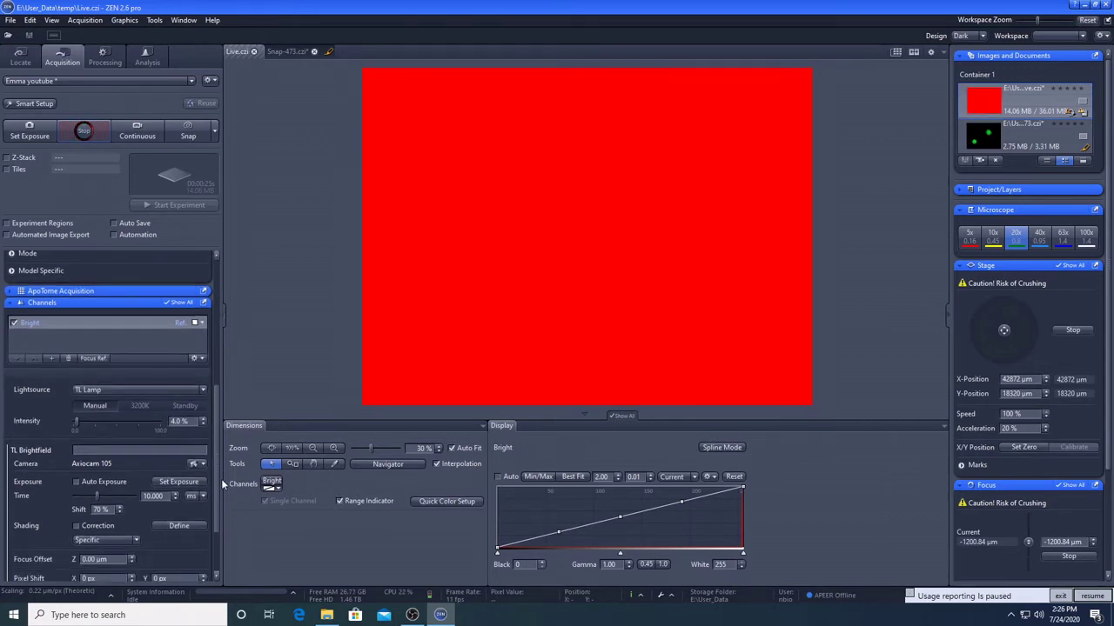
{"action": "left_click", "coordinate": [153, 461]}
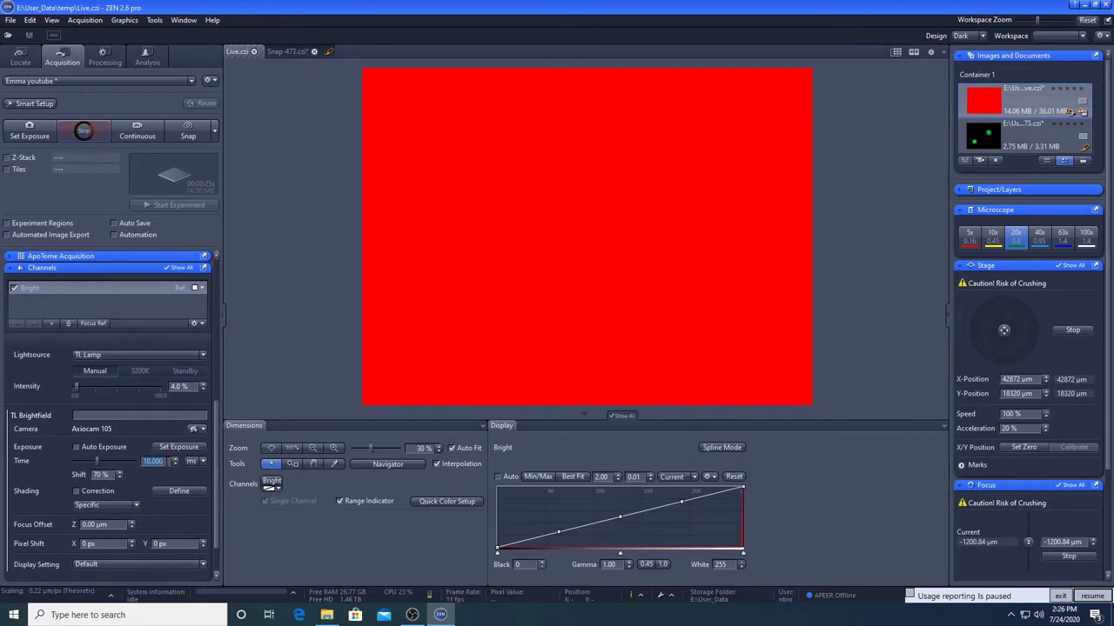
{"action": "type", "text": "4"}
{"action": "key", "text": "Return"}
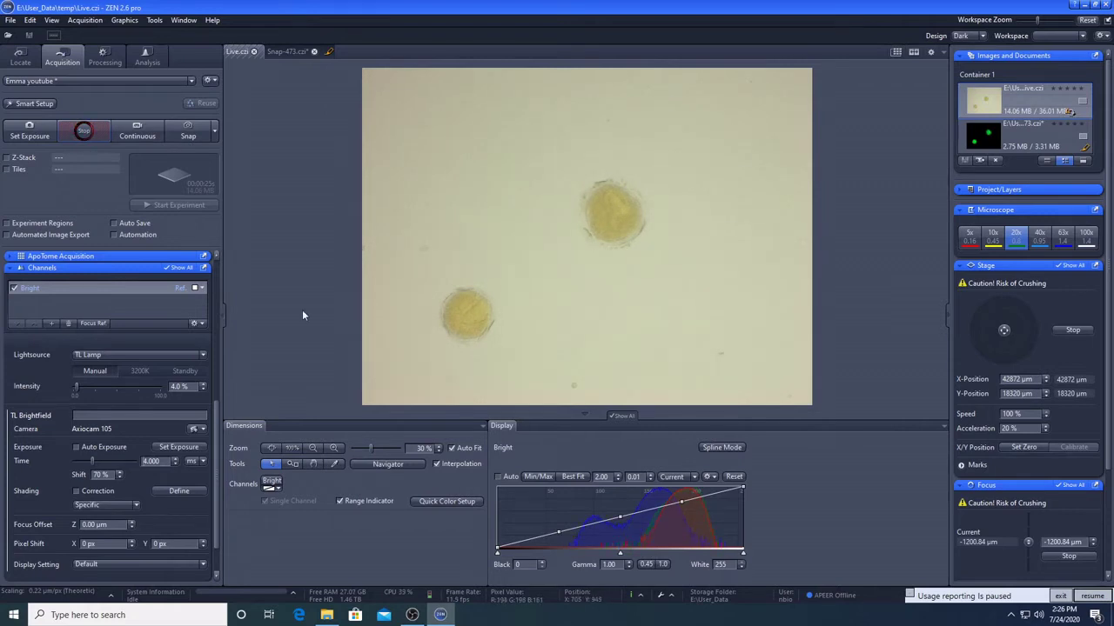
- Move to an empty slide area and run automatic white balance on the live image
{"action": "left_click_drag", "start_coordinate": [216, 426], "coordinate": [215, 280]}
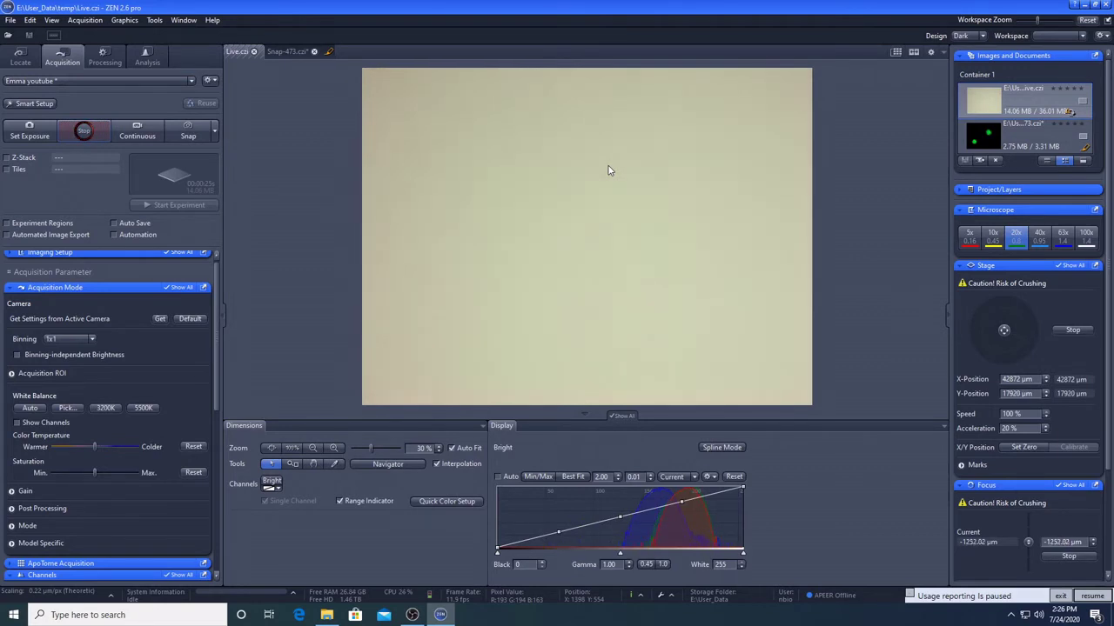
{"action": "left_click", "coordinate": [30, 409]}
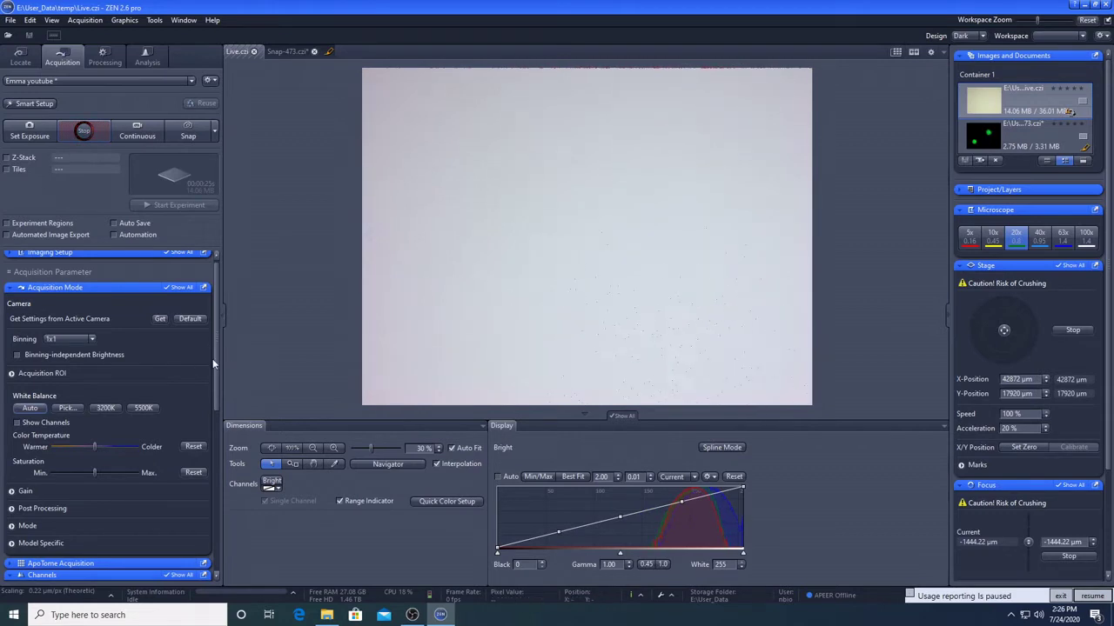
- Enable Shading Correction and define its reference from the blank field
{"action": "mouse_move", "coordinate": [217, 362]}
{"action": "left_mouse_down"}
{"action": "mouse_move", "coordinate": [224, 458]}
{"action": "mouse_move", "coordinate": [244, 511]}
{"action": "left_mouse_up"}
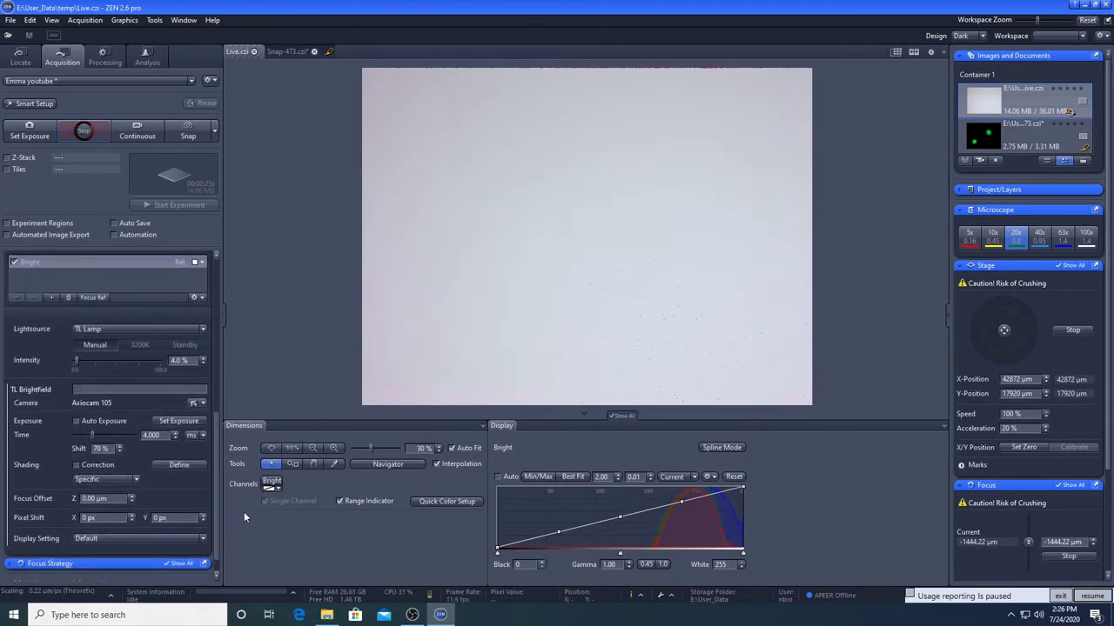
{"action": "left_click", "coordinate": [77, 467]}
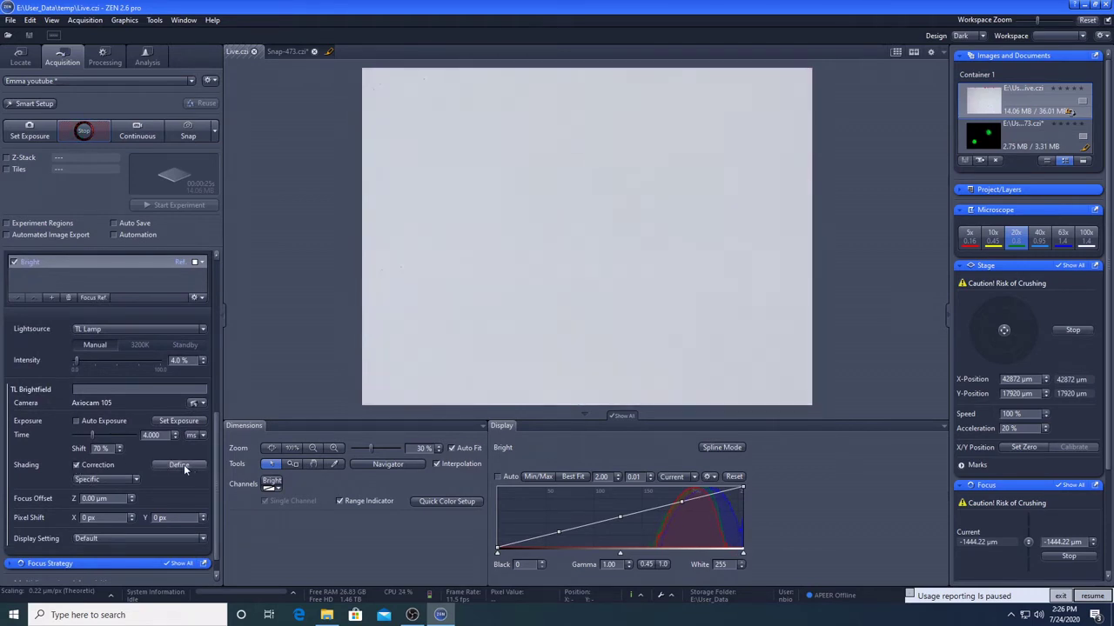
{"action": "left_click", "coordinate": [184, 465]}
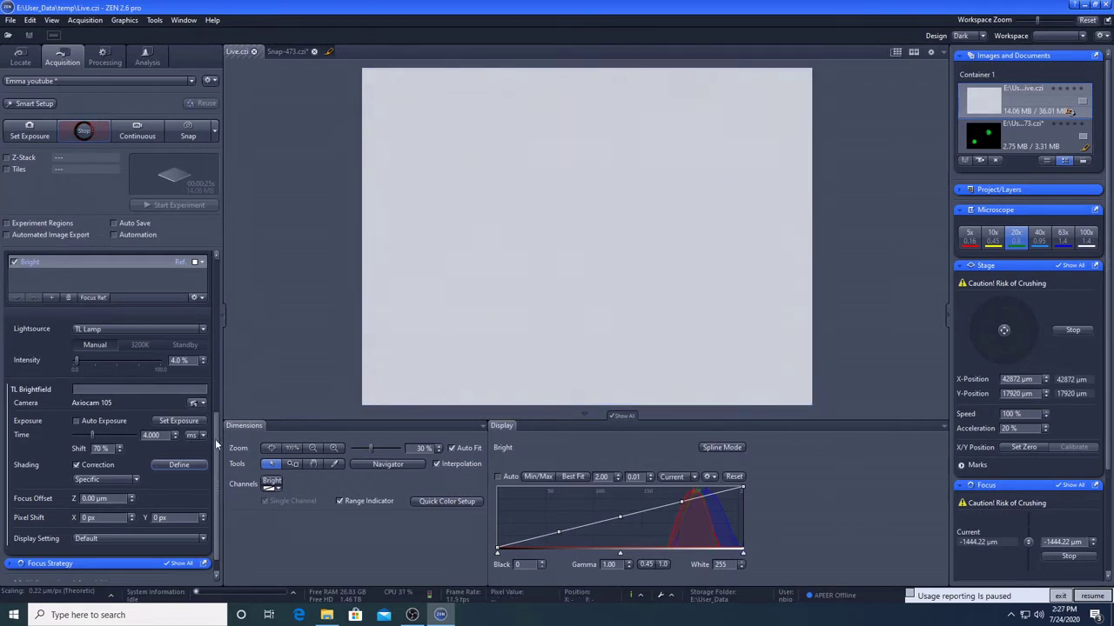
- Move the stage back onto the beads in the live brightfield view
{"action": "left_click_drag", "start_coordinate": [215, 441], "coordinate": [218, 369]}
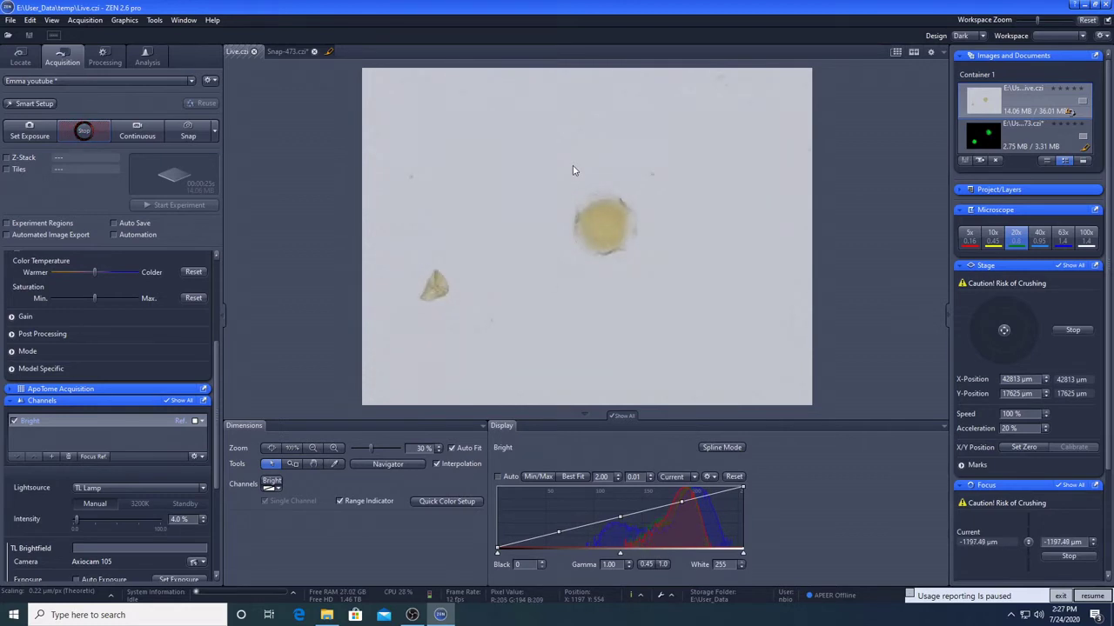
- Snap the field, then apply Best Fit and Min/Max display contrast and zoom to inspect it
{"action": "left_click", "coordinate": [185, 130]}
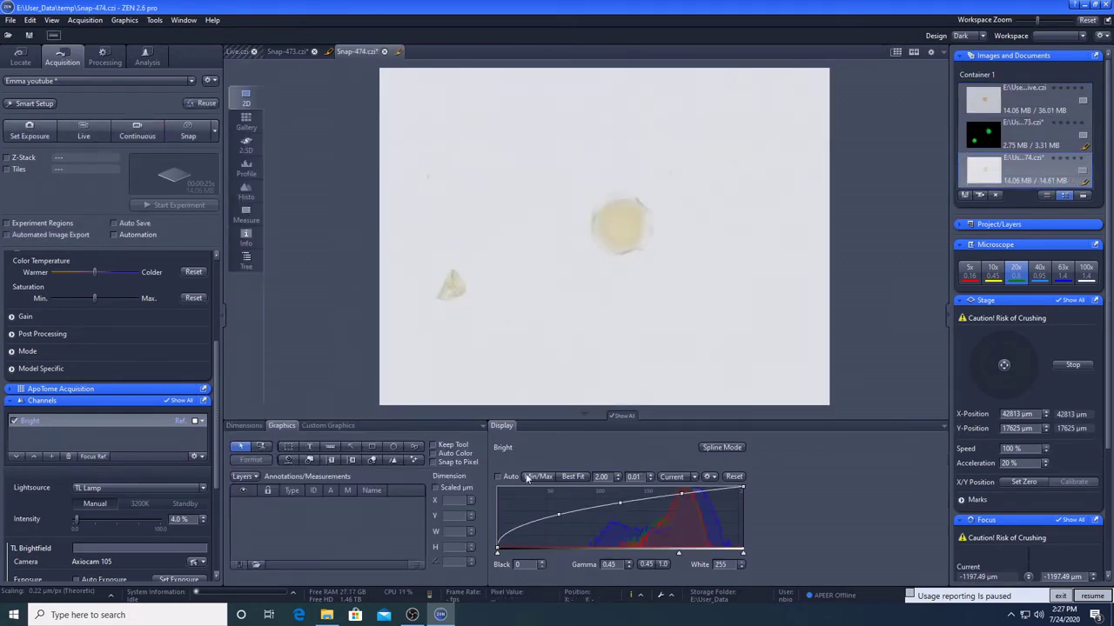
{"action": "left_click", "coordinate": [575, 477]}
{"action": "left_click", "coordinate": [542, 477]}
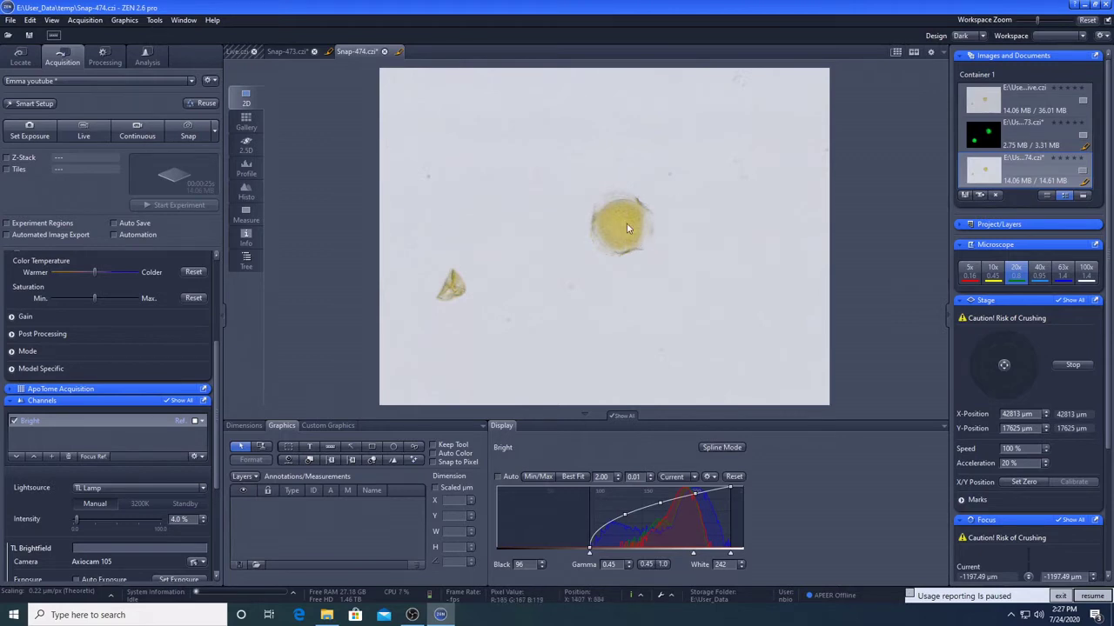
{"action": "scroll", "coordinate": [626, 224], "scroll_direction": "up", "scroll_amount": 3}
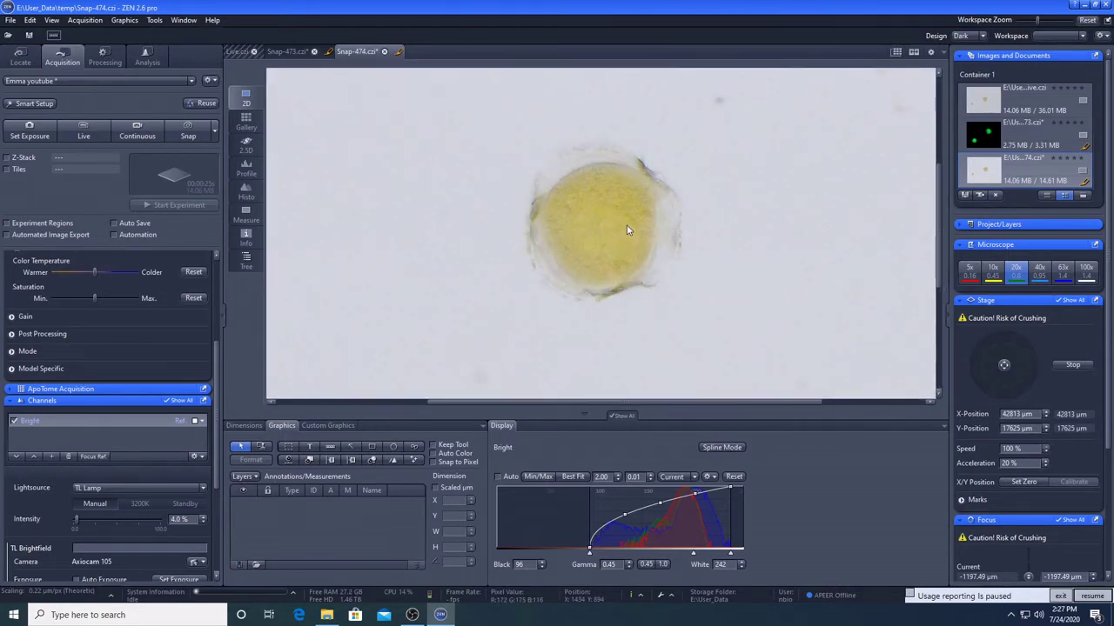
{"action": "scroll", "coordinate": [626, 228], "scroll_direction": "down", "scroll_amount": 1}
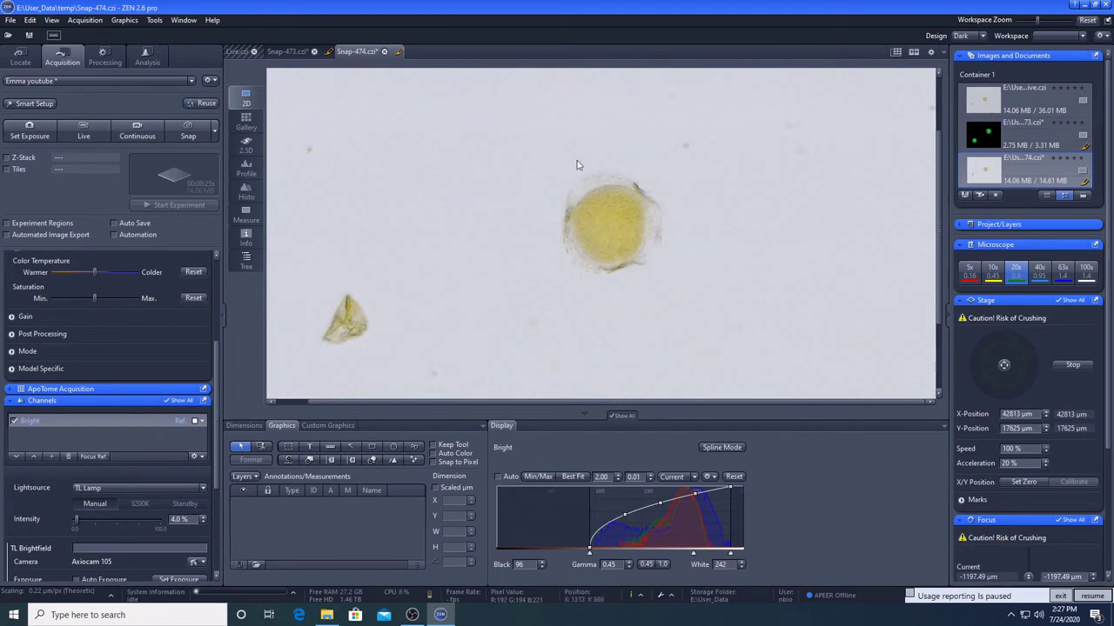
{"action": "scroll", "coordinate": [535, 196], "scroll_direction": "down", "scroll_amount": 2}
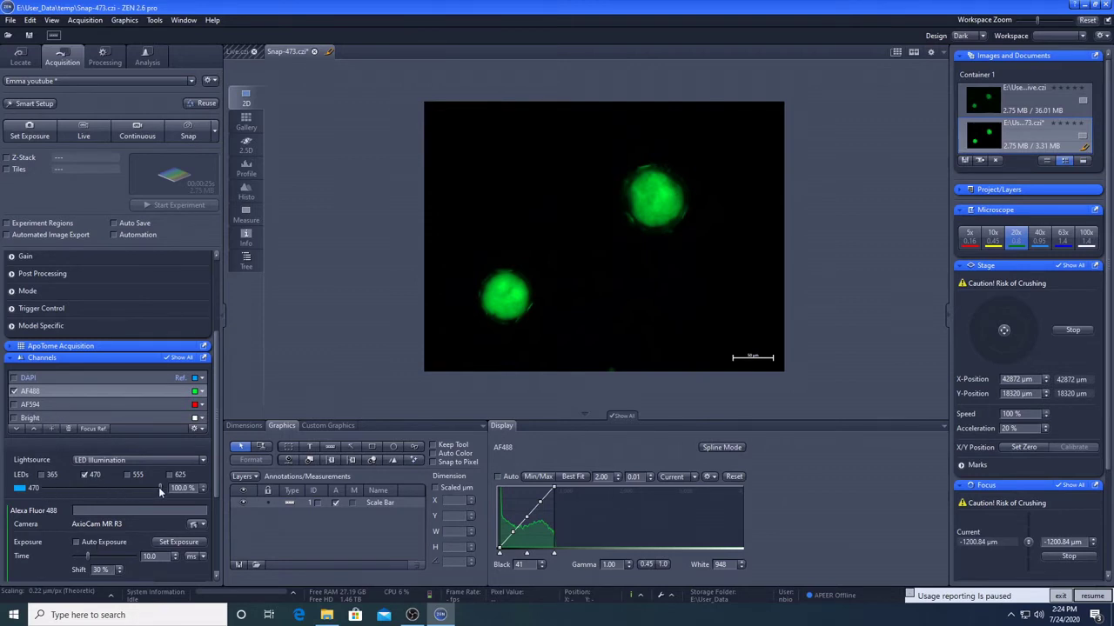
- Lower the 470 nm LED to about 55 % and reuse the snap's acquisition settings
{"action": "left_click_drag", "start_coordinate": [160, 487], "coordinate": [82, 486]}
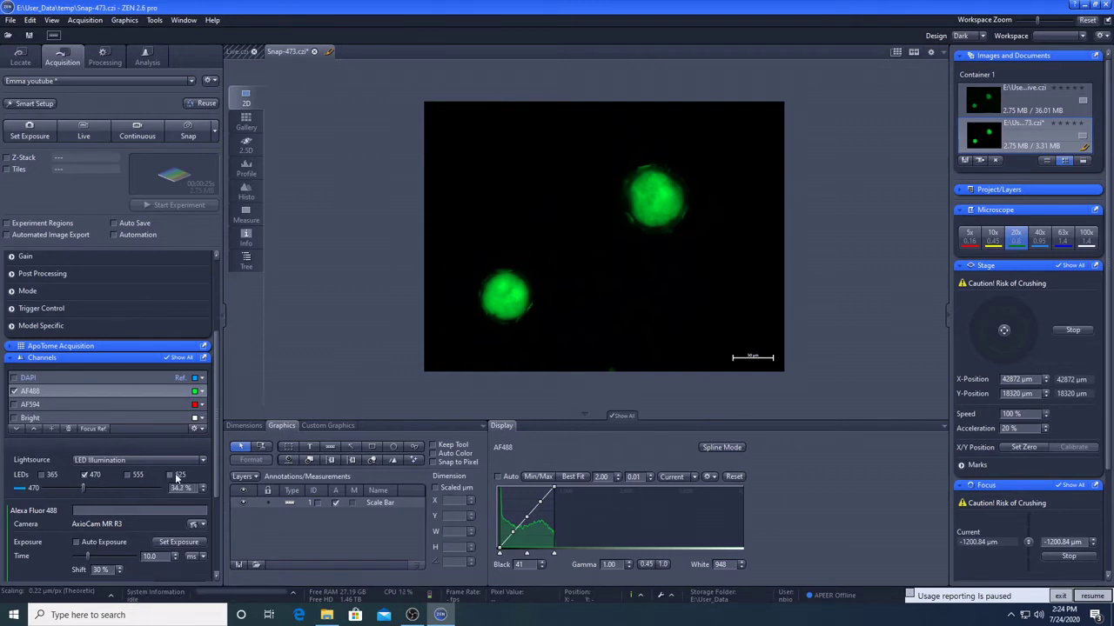
{"action": "left_click", "coordinate": [203, 104]}
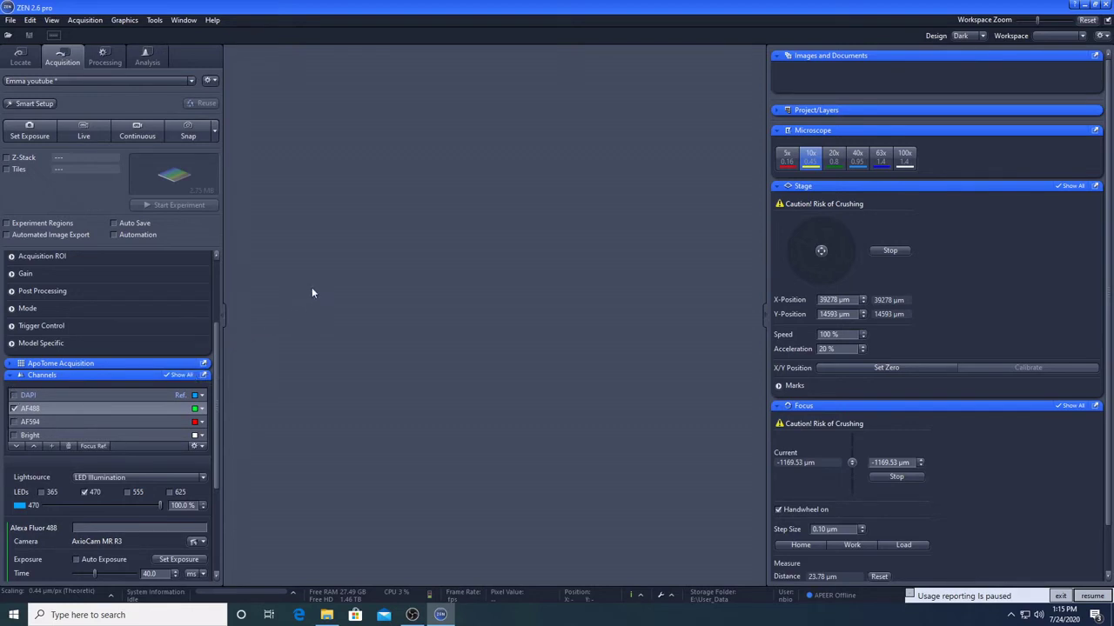
- Start live view, set the display white level to 4096, and focus the kidney section
{"action": "left_click", "coordinate": [84, 131]}
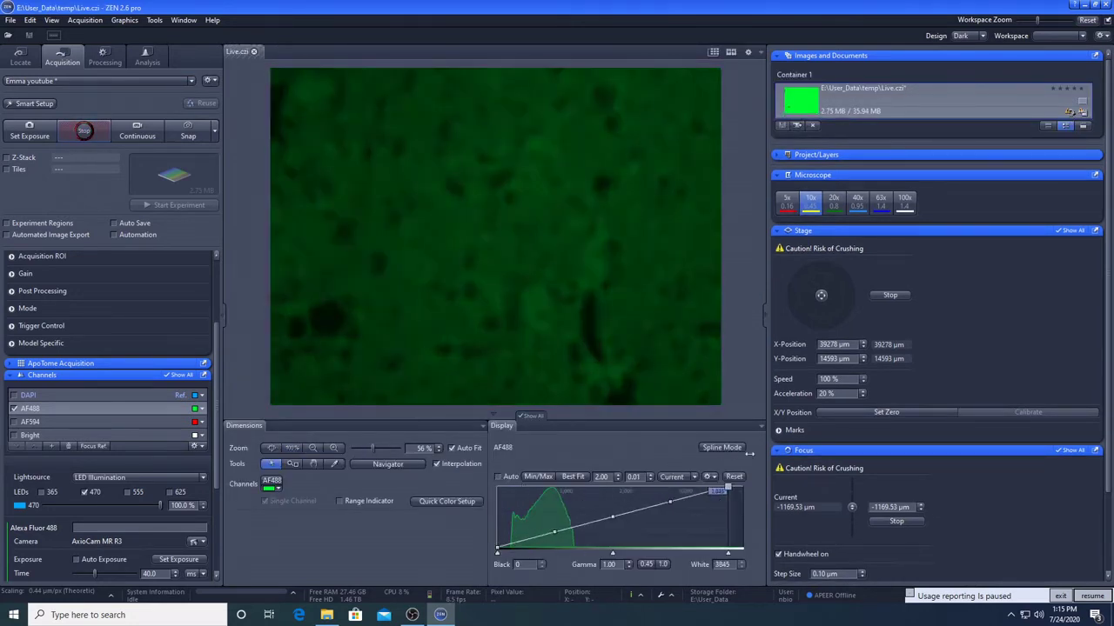
{"action": "left_click", "coordinate": [533, 477]}
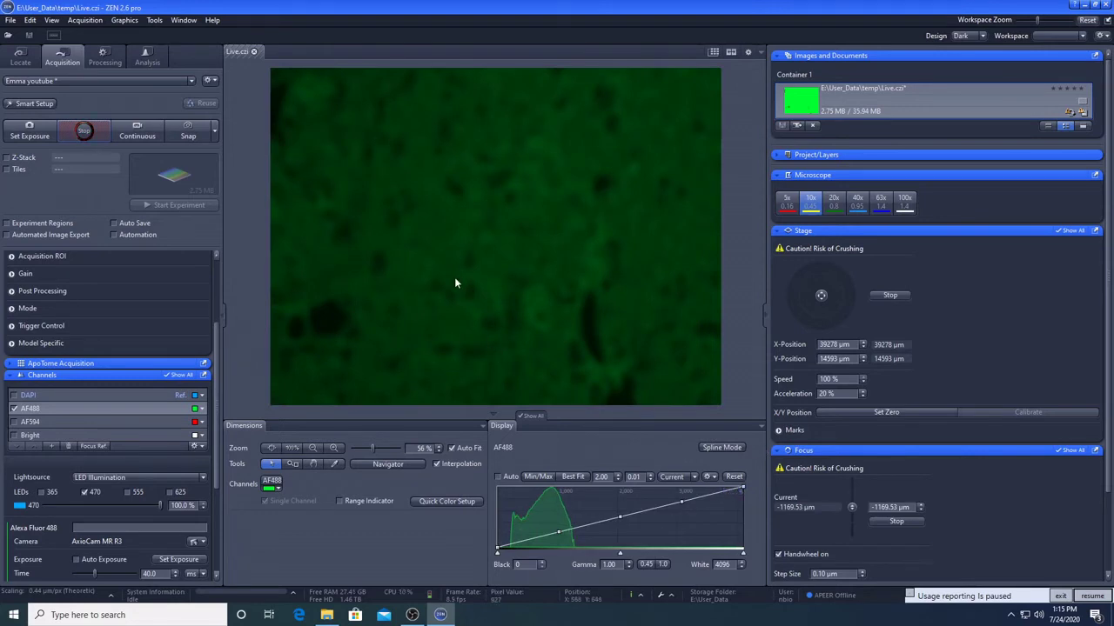
{"action": "mouse_move", "coordinate": [454, 279]}
{"action": "scroll", "coordinate": [454, 278], "scroll_direction": "up", "scroll_amount": 3}
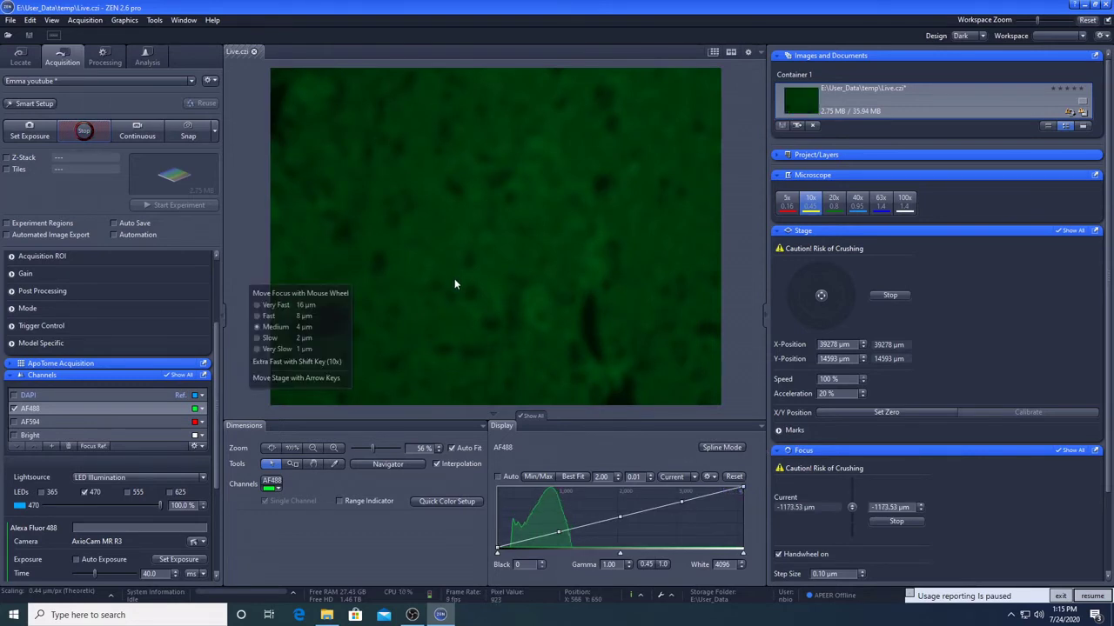
{"action": "scroll", "coordinate": [454, 283], "scroll_direction": "up", "scroll_amount": 6}
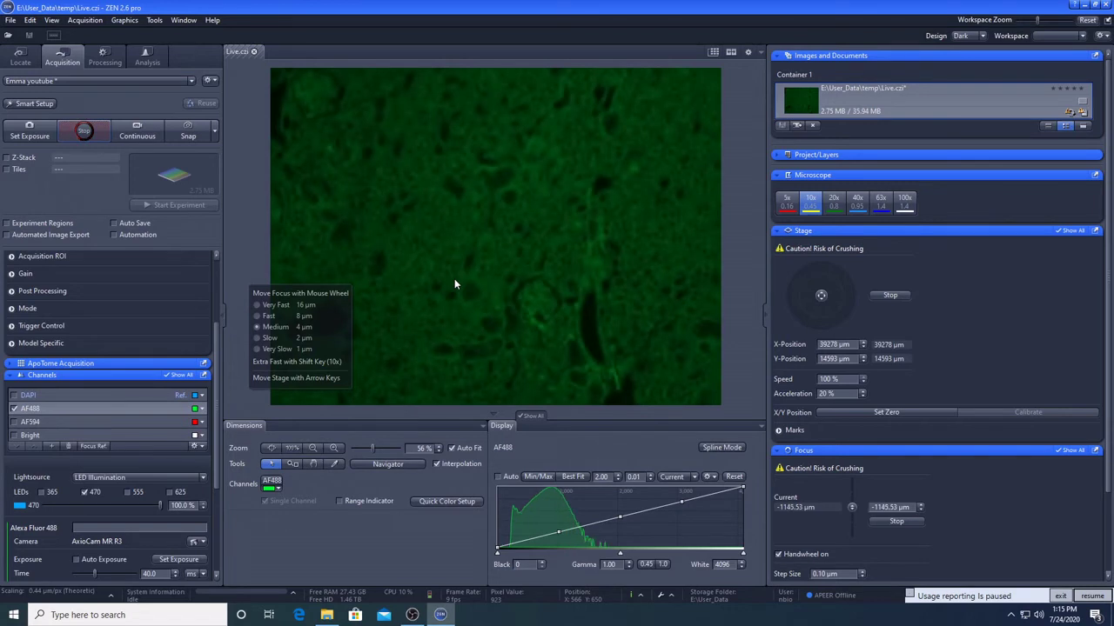
{"action": "scroll", "coordinate": [455, 283], "scroll_direction": "down", "scroll_amount": 3}
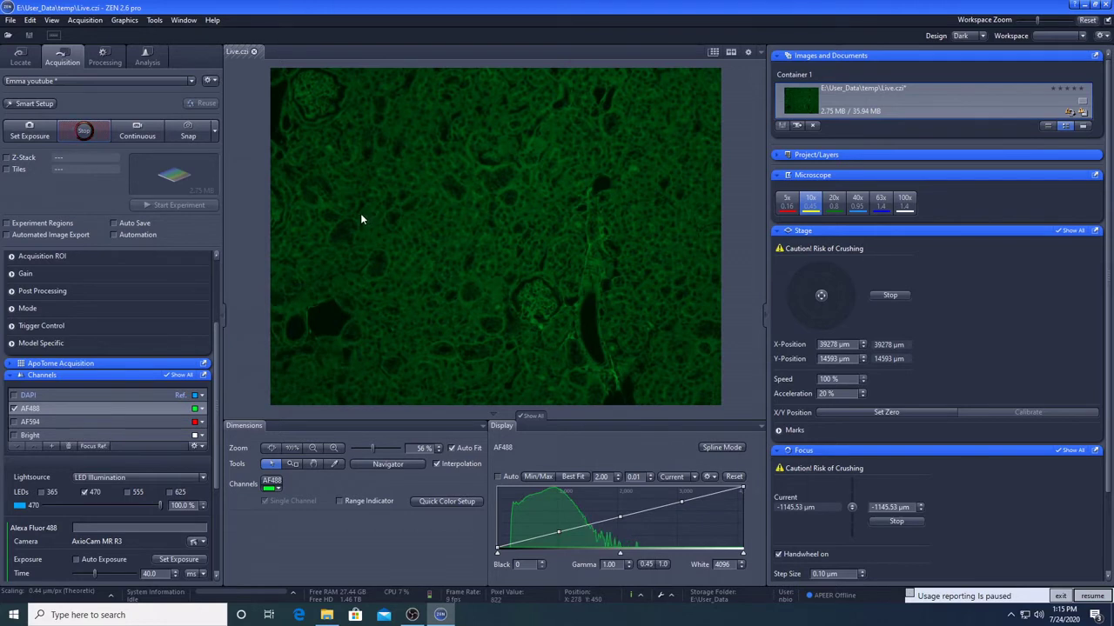
- Capture a 2 x 2 tiled snap of the section and switch to Processing
{"action": "left_click", "coordinate": [214, 131]}
{"action": "left_click", "coordinate": [191, 153]}
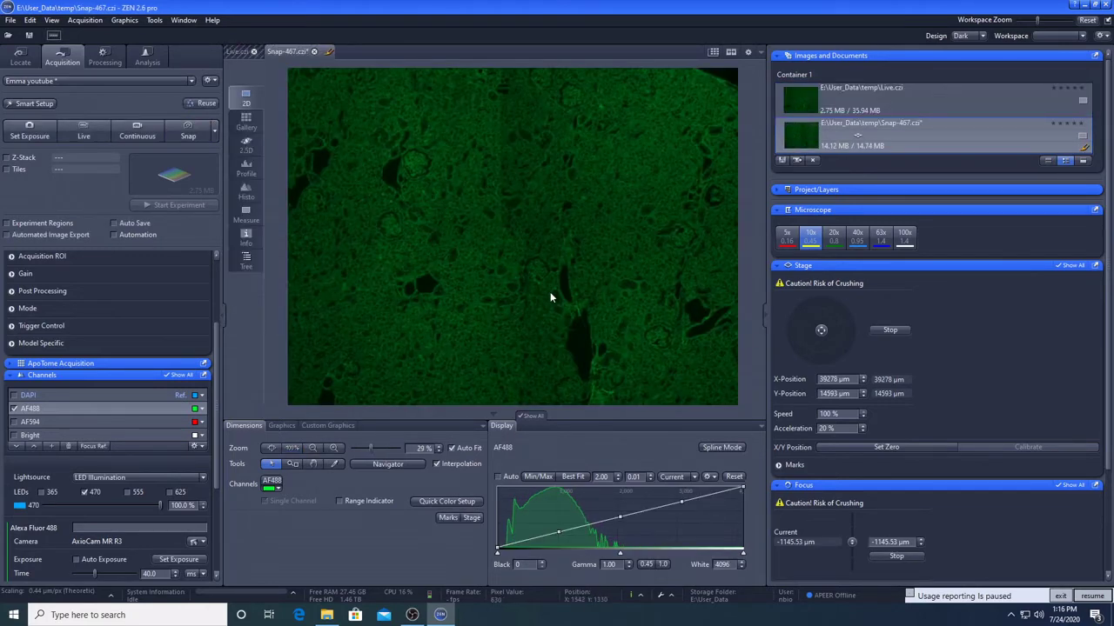
{"action": "scroll", "coordinate": [551, 298], "scroll_direction": "up", "scroll_amount": 1}
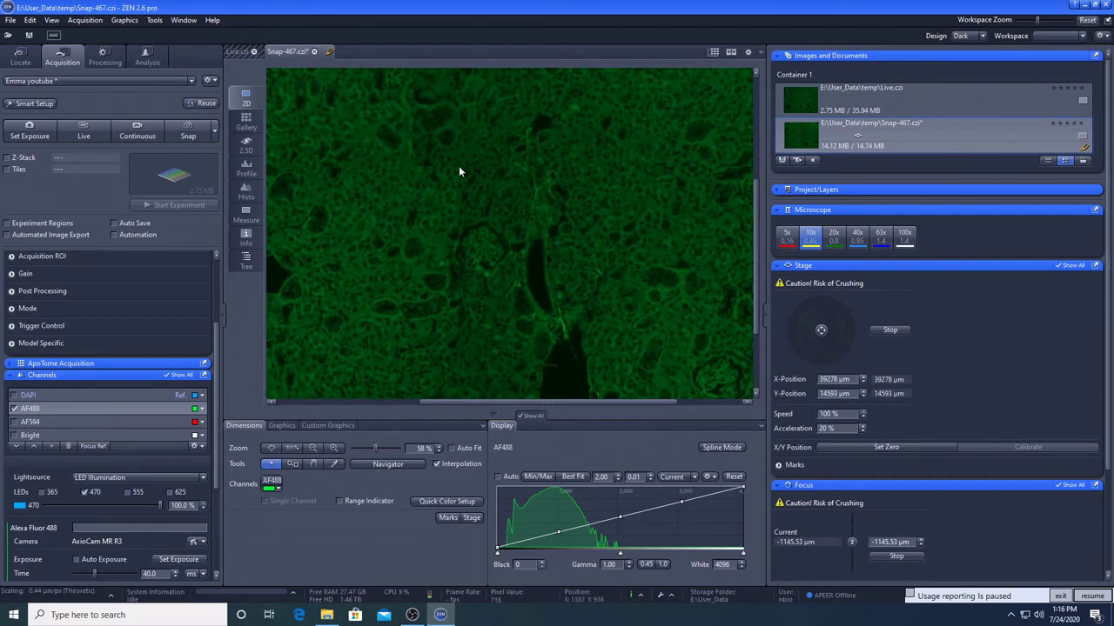
{"action": "scroll", "coordinate": [395, 193], "scroll_direction": "down", "scroll_amount": 2}
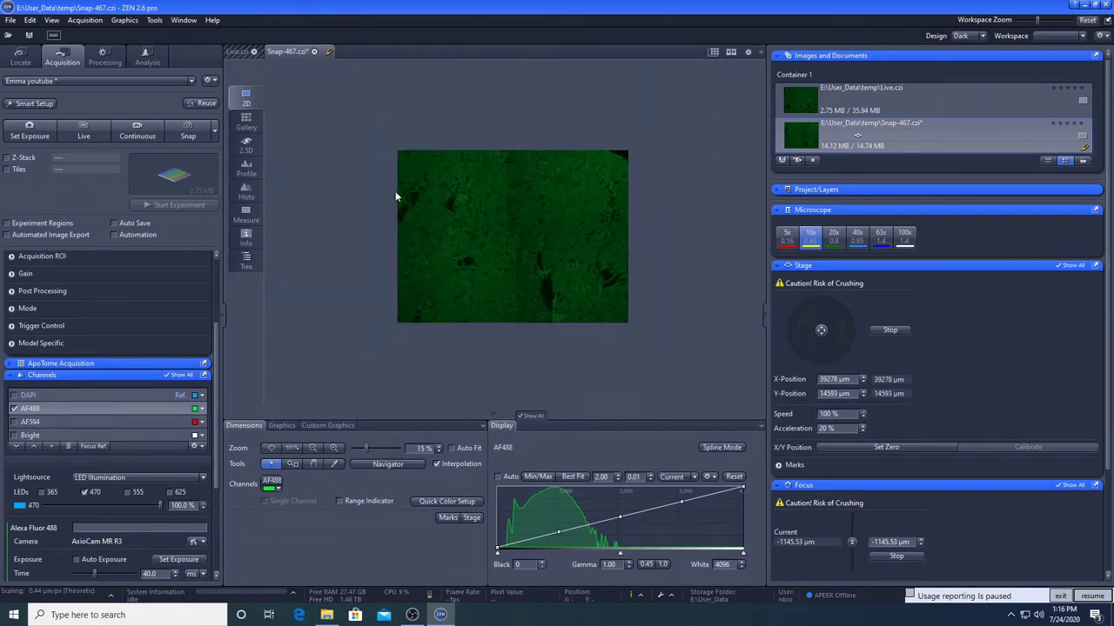
{"action": "scroll", "coordinate": [379, 174], "scroll_direction": "up", "scroll_amount": 1}
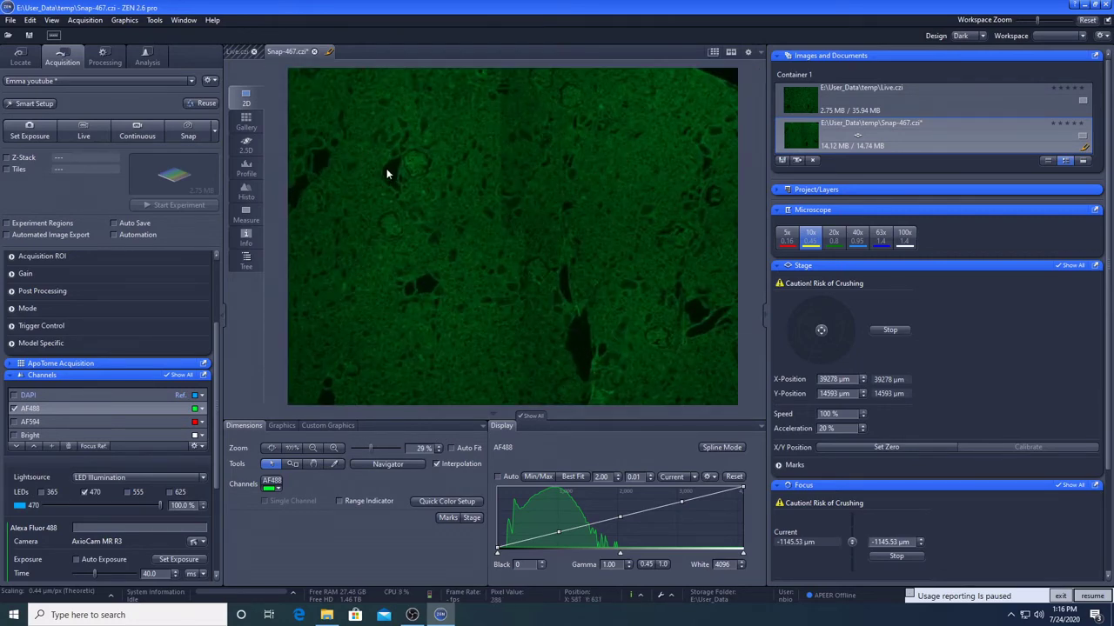
{"action": "left_click", "coordinate": [108, 61]}
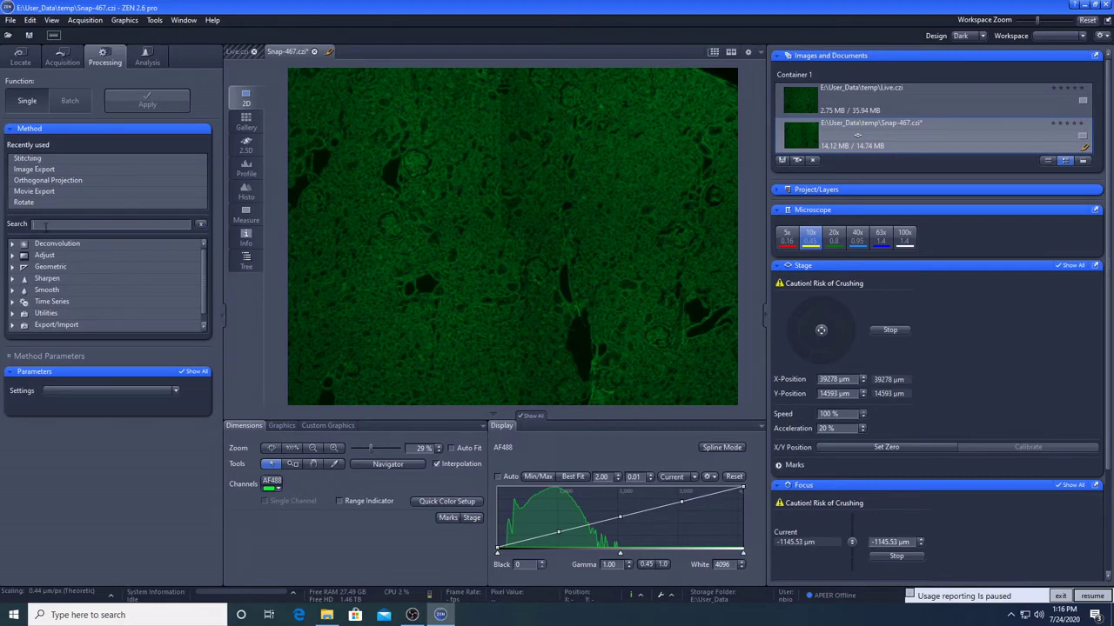
- Run Stitching in place on Snap-467.czi to join its 2 x 2 tiles
{"action": "left_click", "coordinate": [95, 163]}
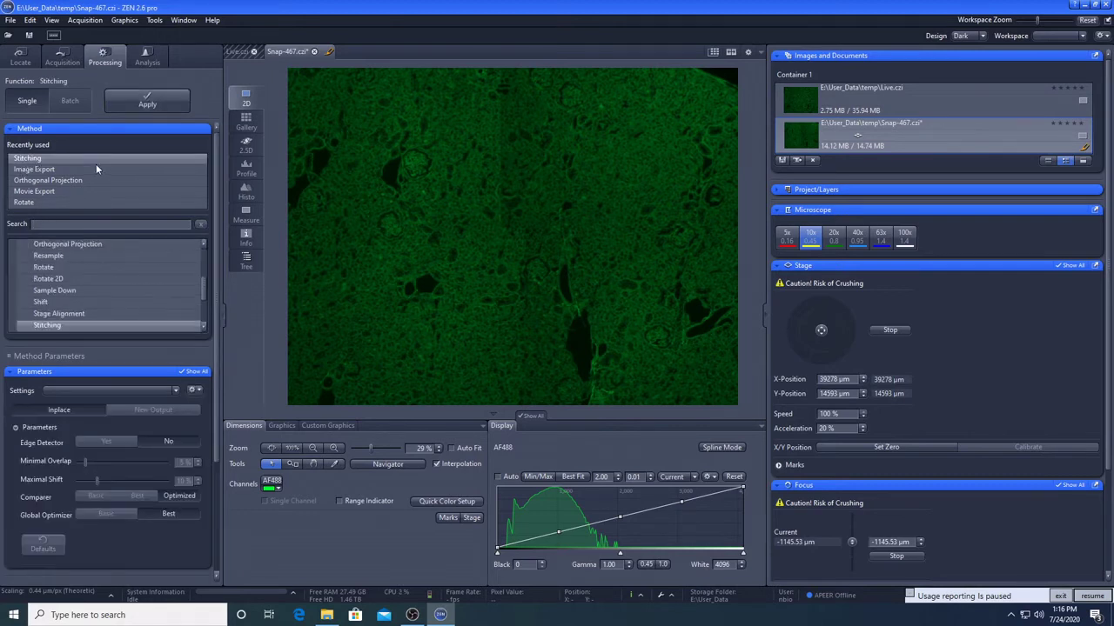
{"action": "scroll", "coordinate": [216, 258], "scroll_direction": "down", "scroll_amount": 1}
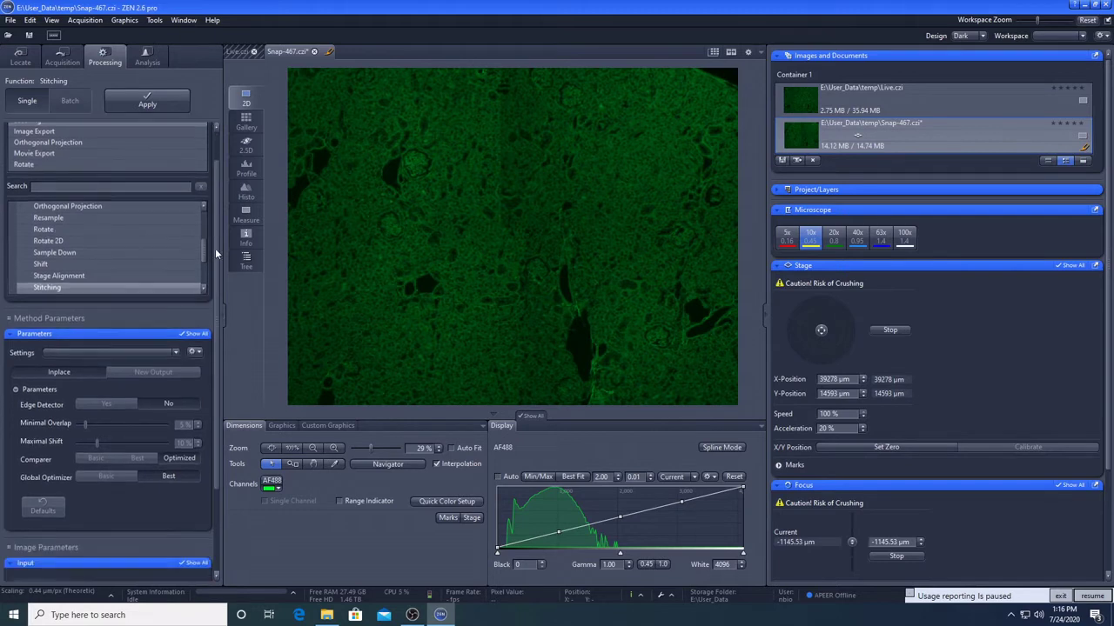
{"action": "scroll", "coordinate": [215, 259], "scroll_direction": "down", "scroll_amount": 3}
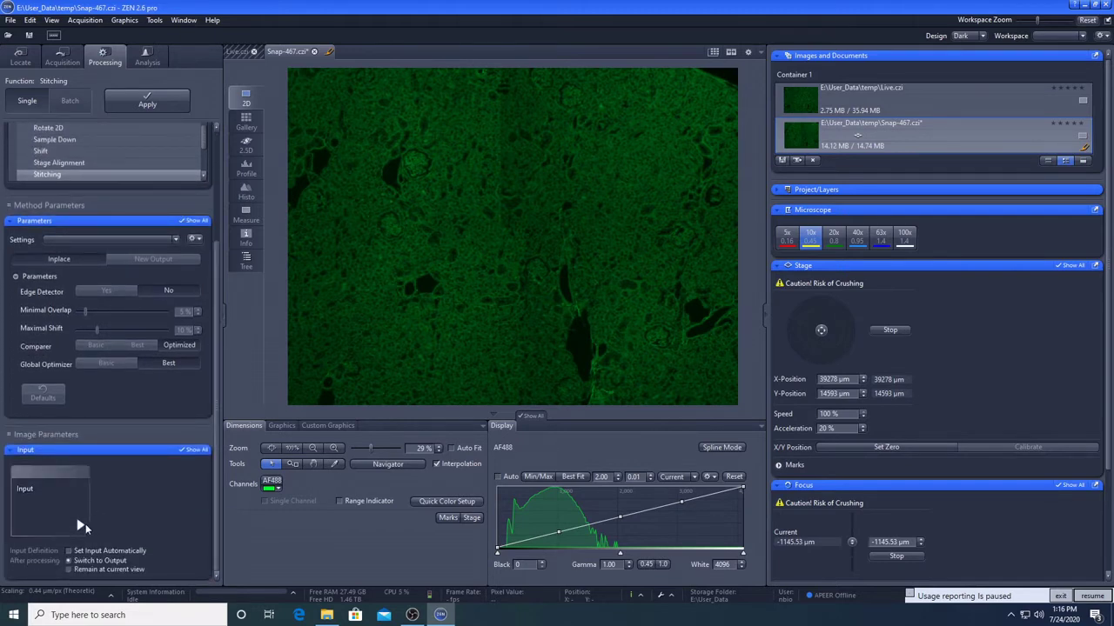
{"action": "left_click_drag", "start_coordinate": [85, 524], "coordinate": [87, 526]}
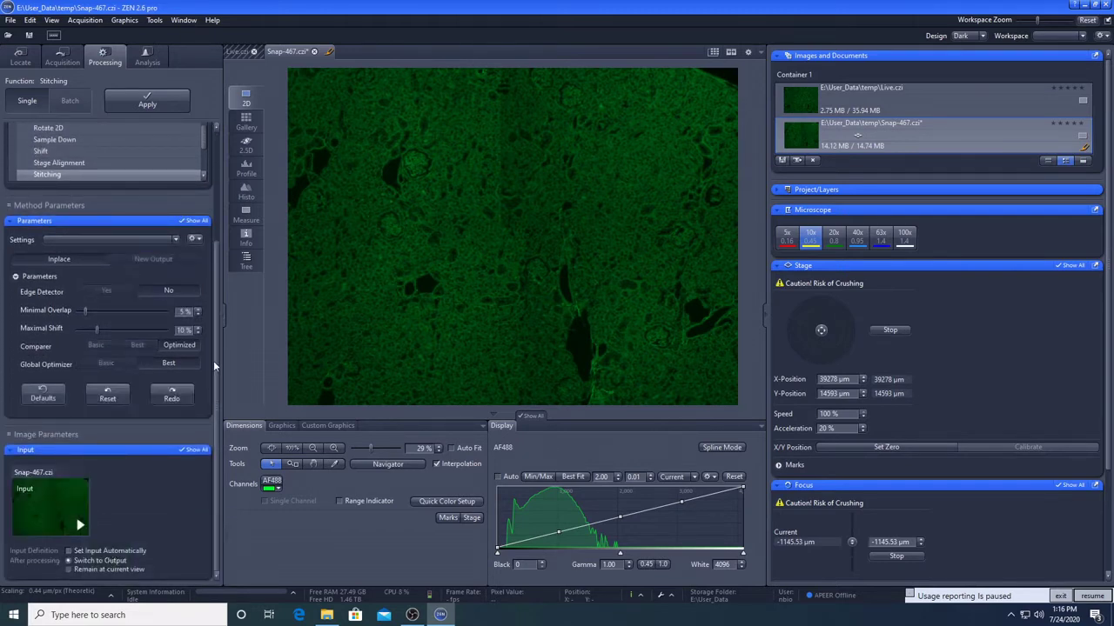
{"action": "scroll", "coordinate": [216, 356], "scroll_direction": "up", "scroll_amount": 2}
{"action": "scroll", "coordinate": [215, 308], "scroll_direction": "up", "scroll_amount": 2}
{"action": "left_click", "coordinate": [159, 106]}
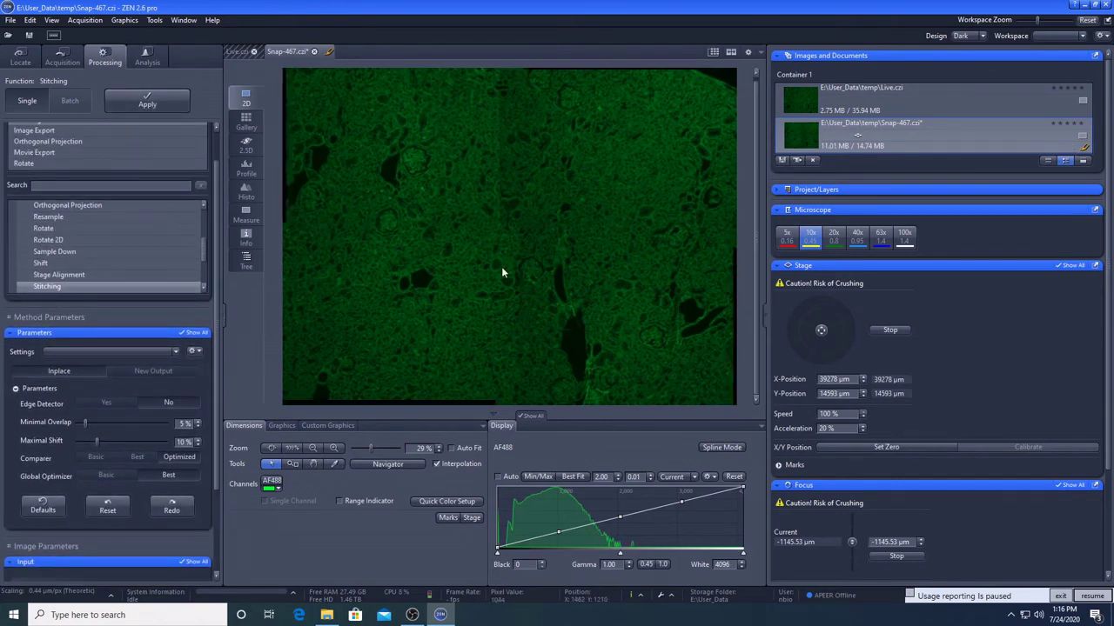
{"action": "scroll", "coordinate": [503, 279], "scroll_direction": "up", "scroll_amount": 2}
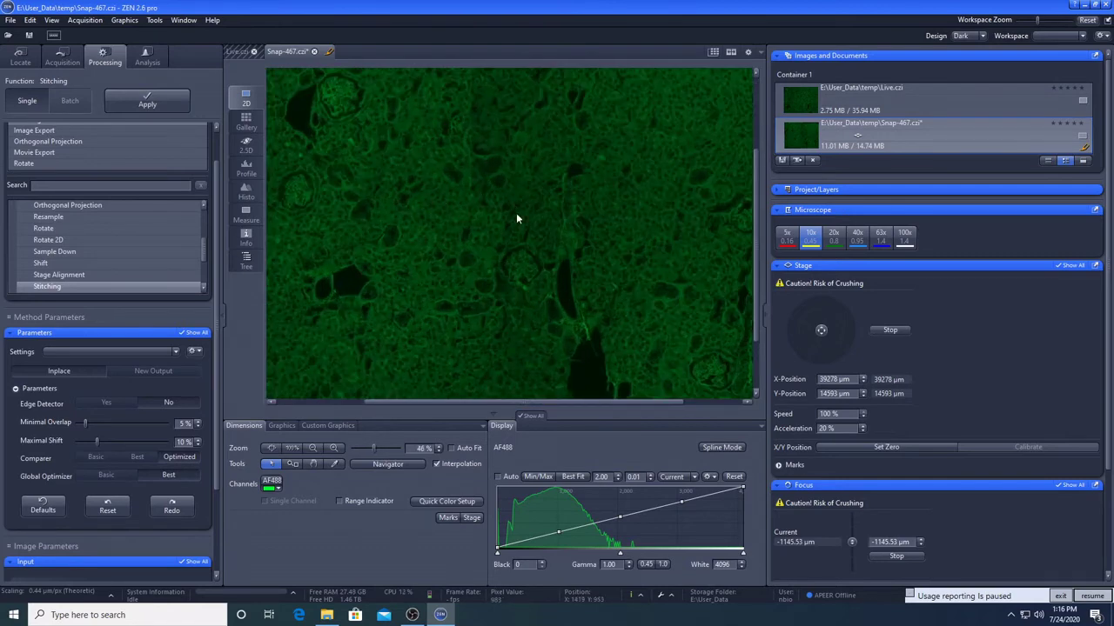
{"action": "scroll", "coordinate": [424, 228], "scroll_direction": "down", "scroll_amount": 3}
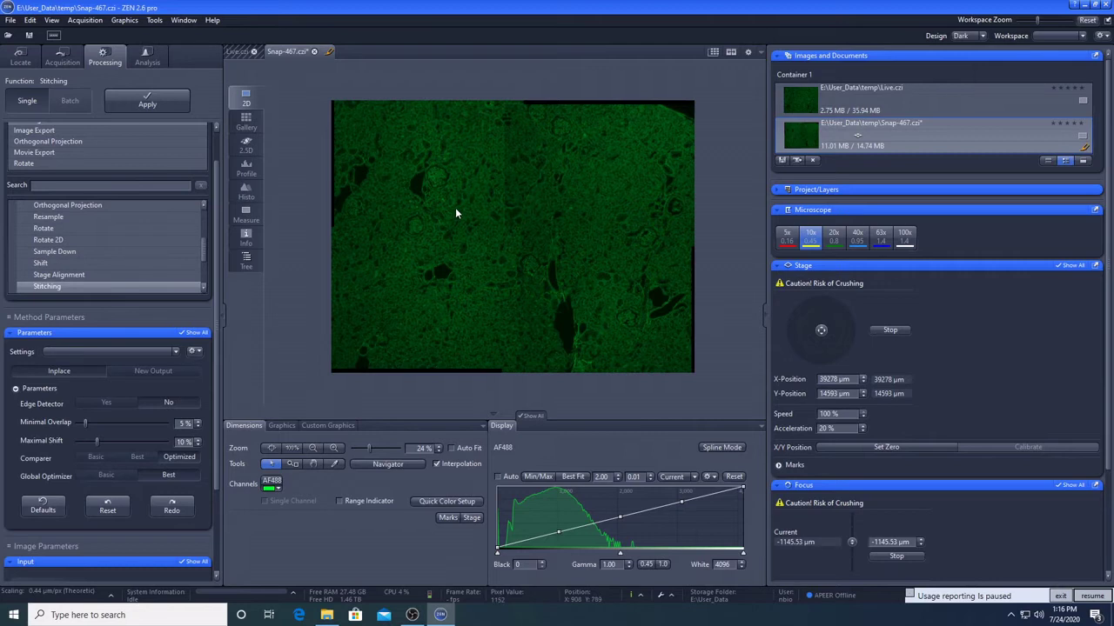
- Close the stitched Snap-467 image and enable Tiles for the experiment
{"action": "left_click", "coordinate": [62, 58]}
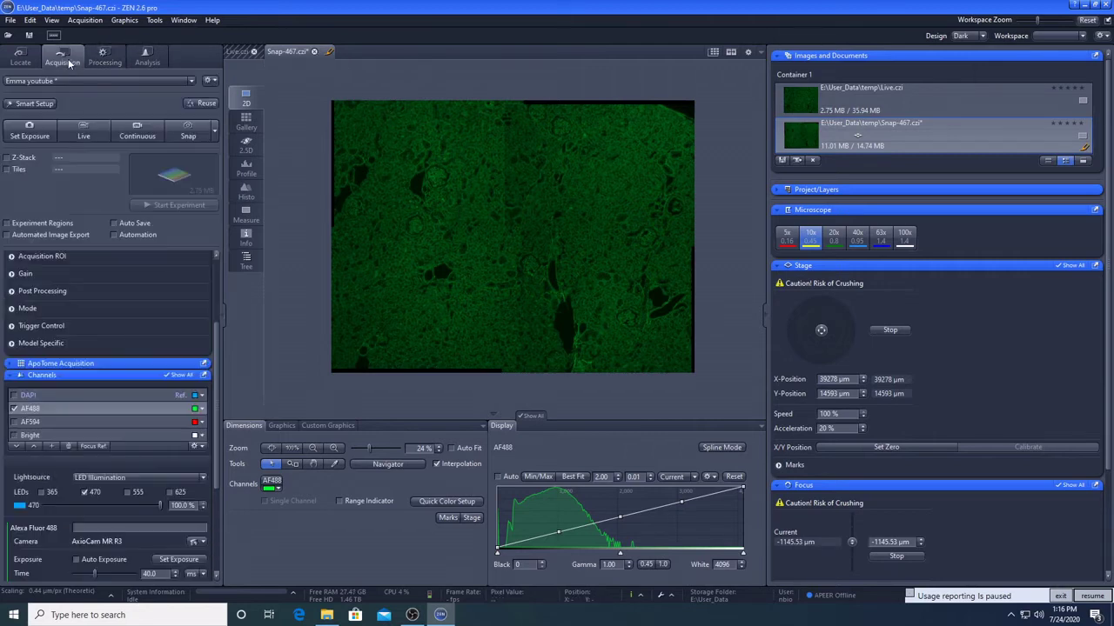
{"action": "left_click", "coordinate": [190, 135]}
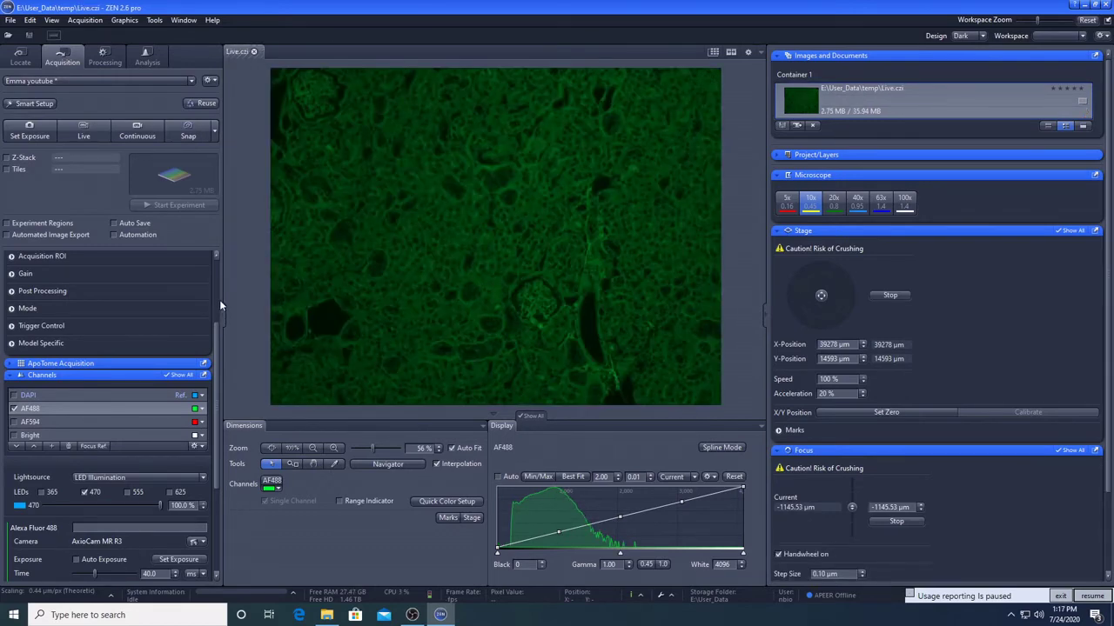
{"action": "left_click", "coordinate": [7, 170]}
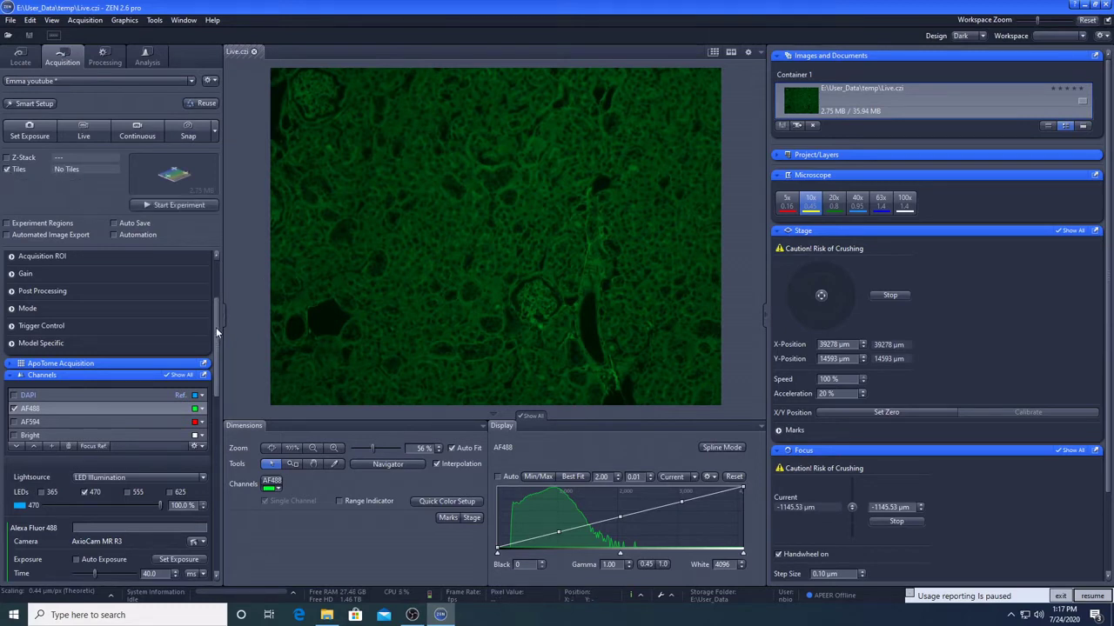
{"action": "left_click_drag", "start_coordinate": [217, 334], "coordinate": [221, 374]}
{"action": "scroll", "coordinate": [93, 329], "scroll_direction": "down", "scroll_amount": 5}
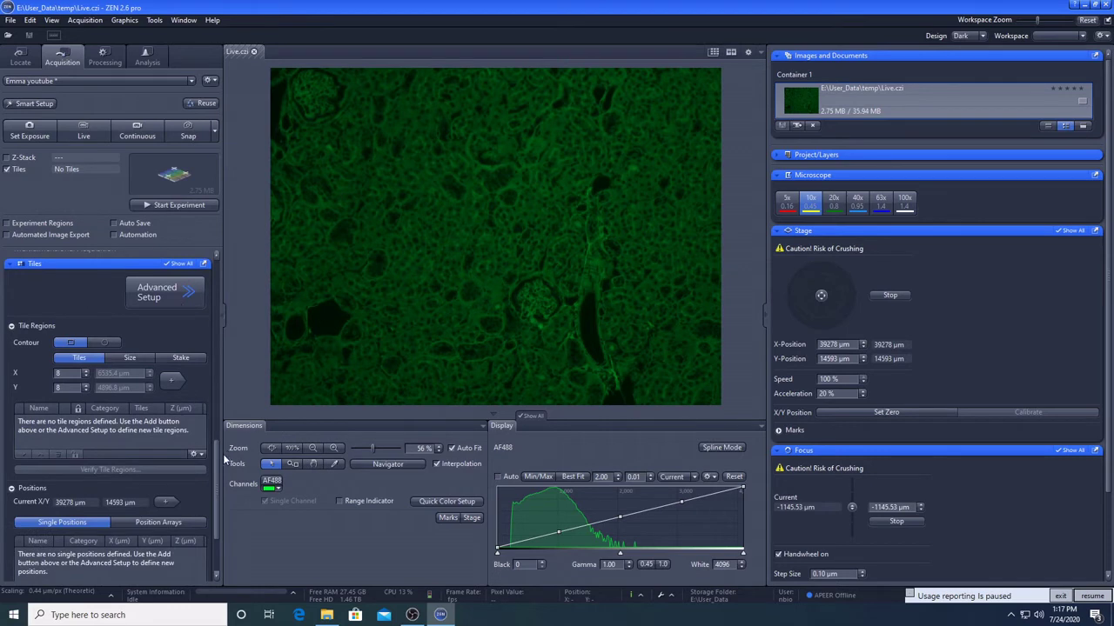
{"action": "left_click_drag", "start_coordinate": [219, 464], "coordinate": [222, 450]}
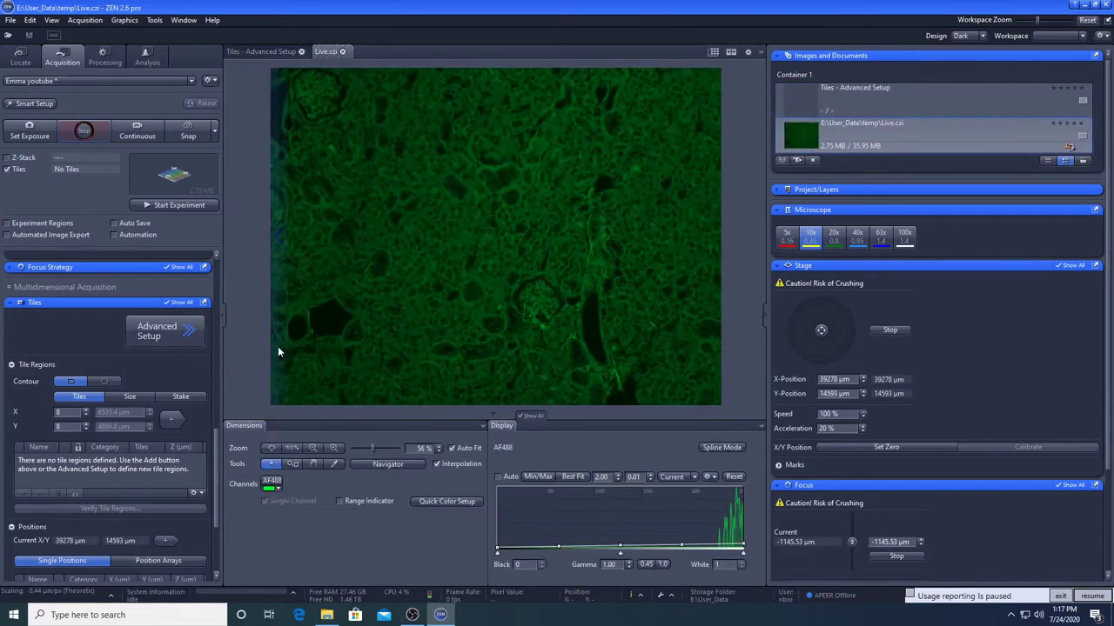
- Alternate between Tiles - Advanced Setup and Live.czi, ending on the live kidney image
{"action": "left_click", "coordinate": [268, 51]}
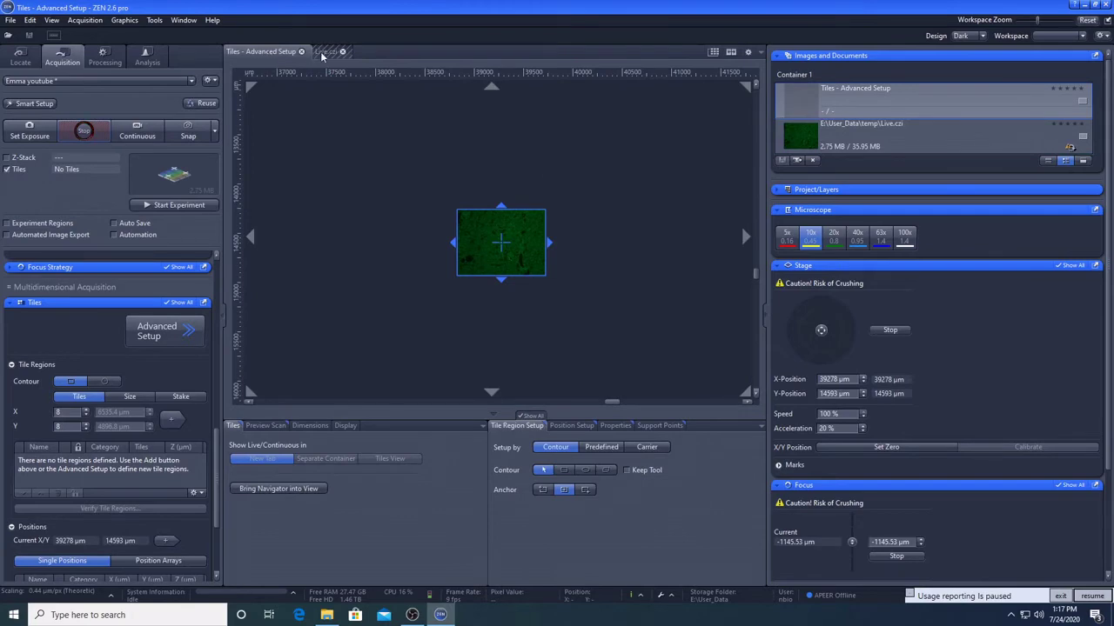
{"action": "left_click", "coordinate": [323, 53]}
{"action": "left_click", "coordinate": [272, 54]}
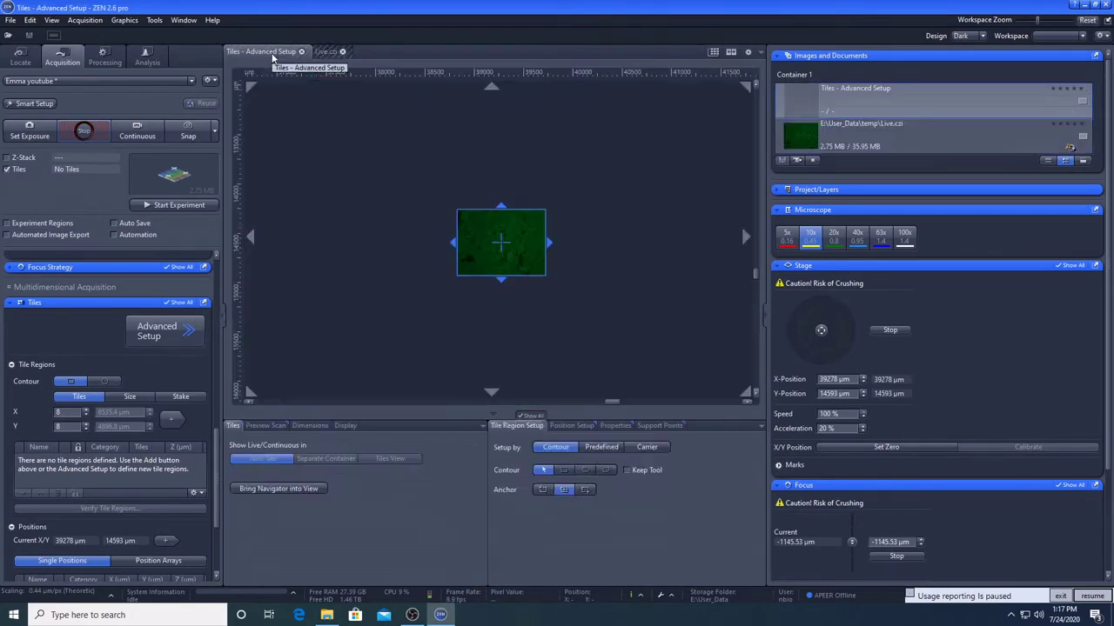
{"action": "left_click", "coordinate": [321, 54]}
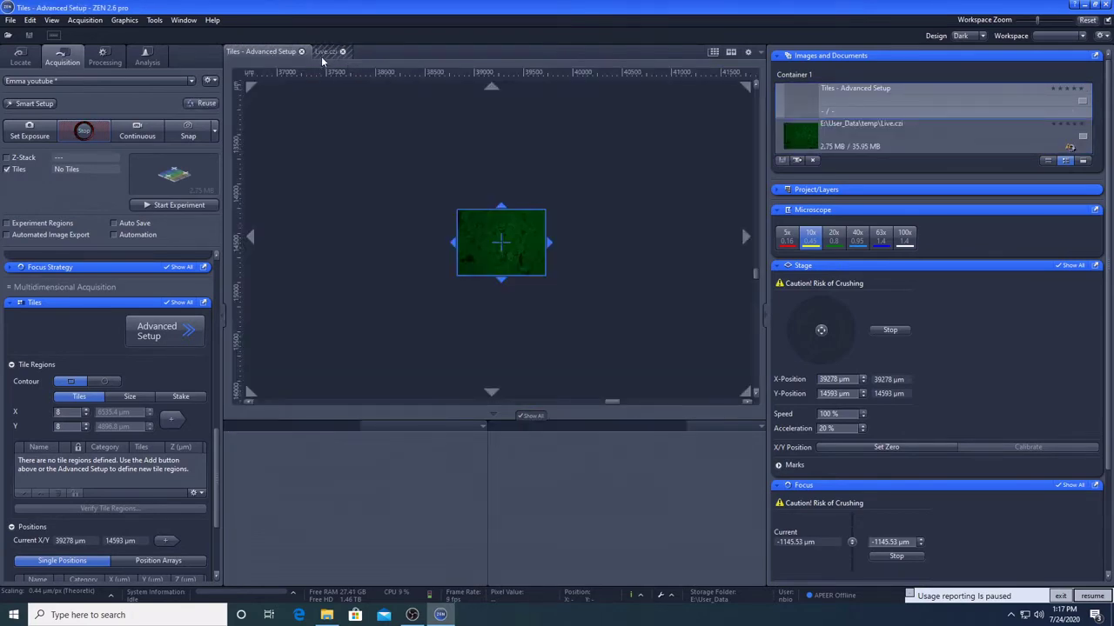
{"action": "left_click_drag", "start_coordinate": [217, 468], "coordinate": [220, 345]}
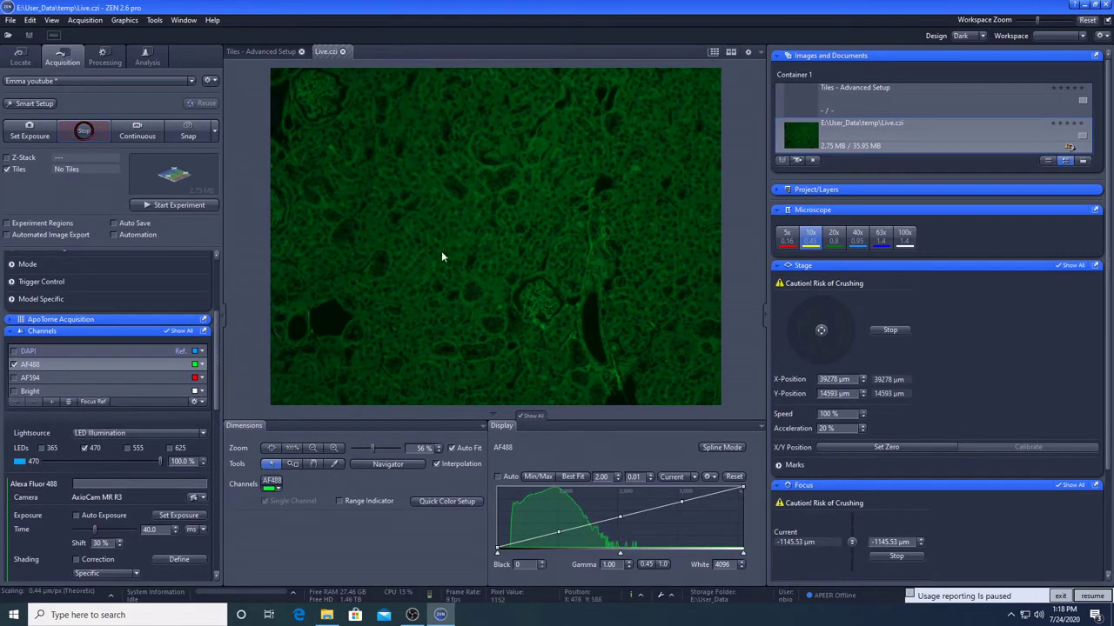
- Switch to the 5x objective, lower the white point to 377, and return to Tiles - Advanced Setup
{"action": "left_click", "coordinate": [784, 244]}
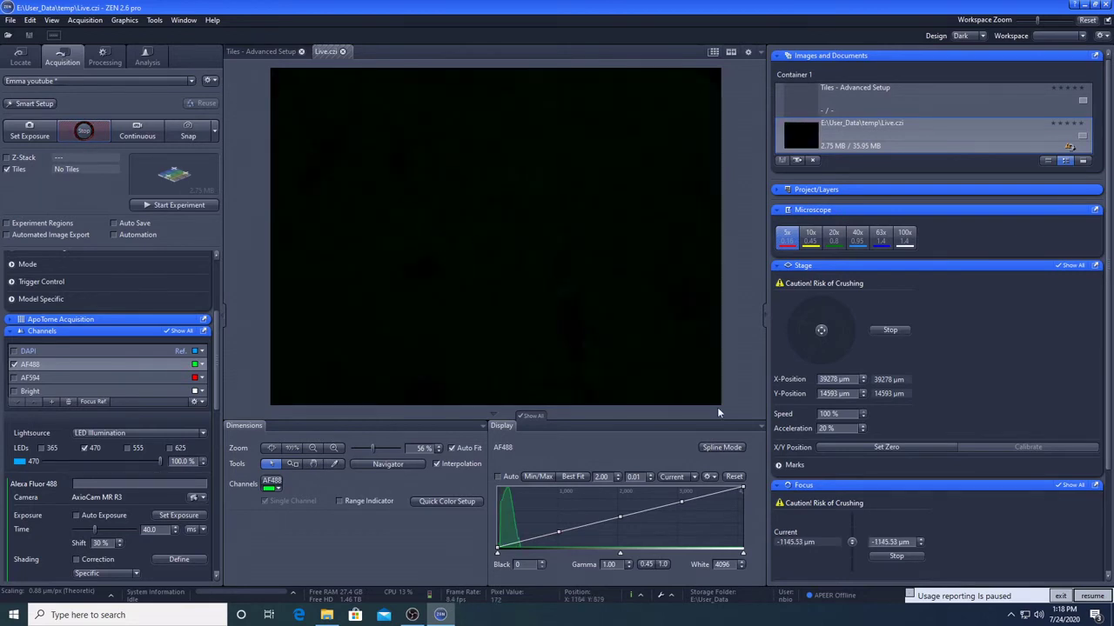
{"action": "left_click_drag", "start_coordinate": [742, 487], "coordinate": [519, 471]}
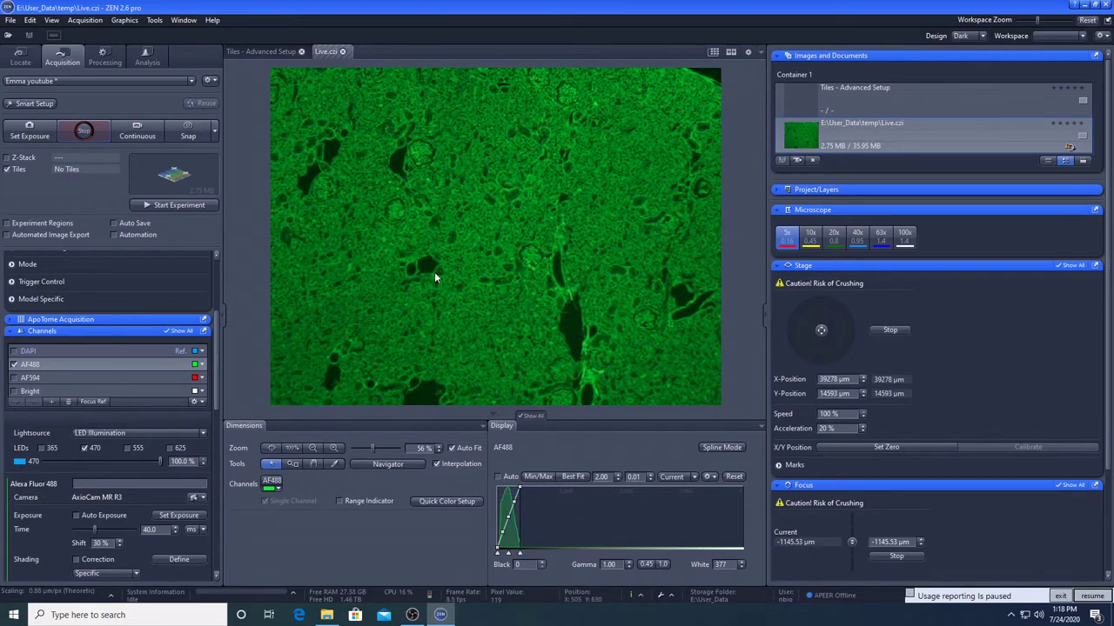
{"action": "scroll", "coordinate": [434, 272], "scroll_direction": "up", "scroll_amount": 3}
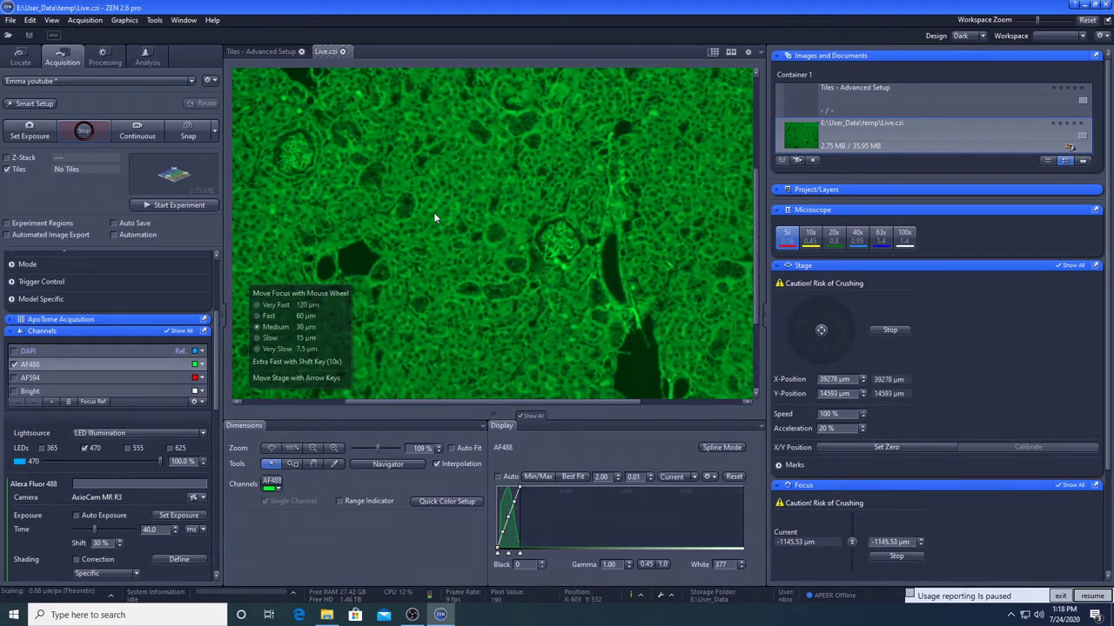
{"action": "scroll", "coordinate": [433, 212], "scroll_direction": "down", "scroll_amount": 1}
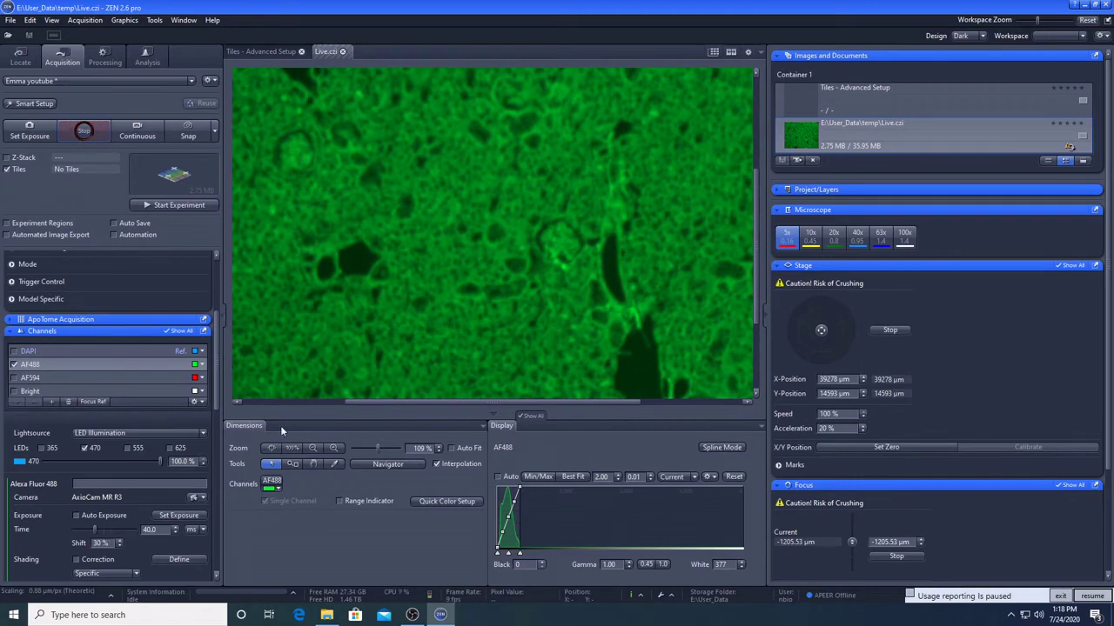
{"action": "scroll", "coordinate": [384, 306], "scroll_direction": "down", "scroll_amount": 4}
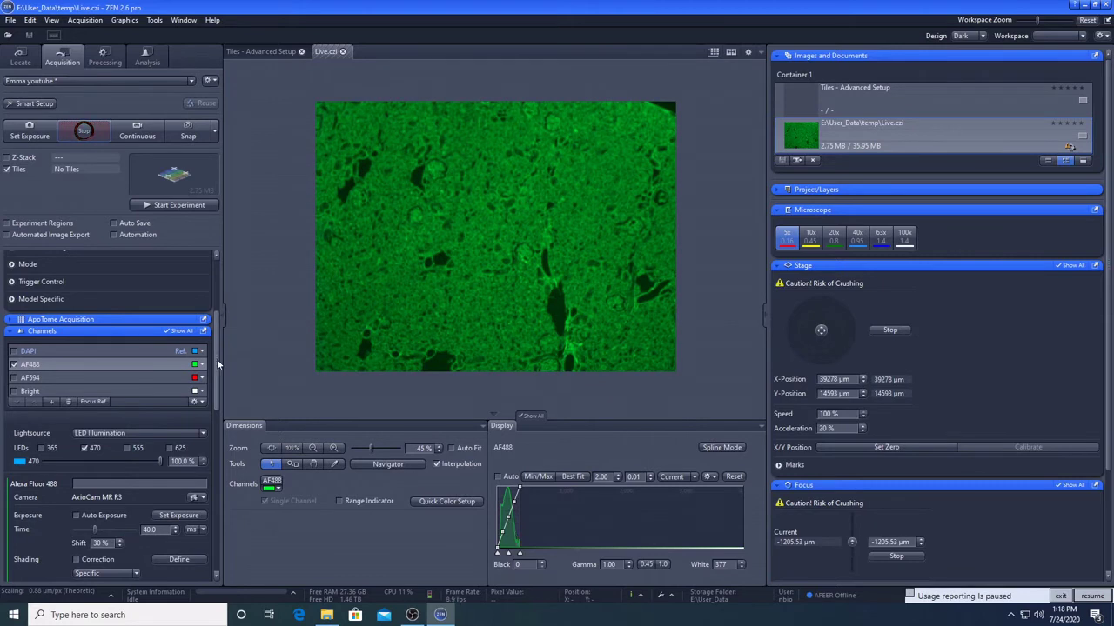
{"action": "scroll", "coordinate": [218, 365], "scroll_direction": "down", "scroll_amount": 3}
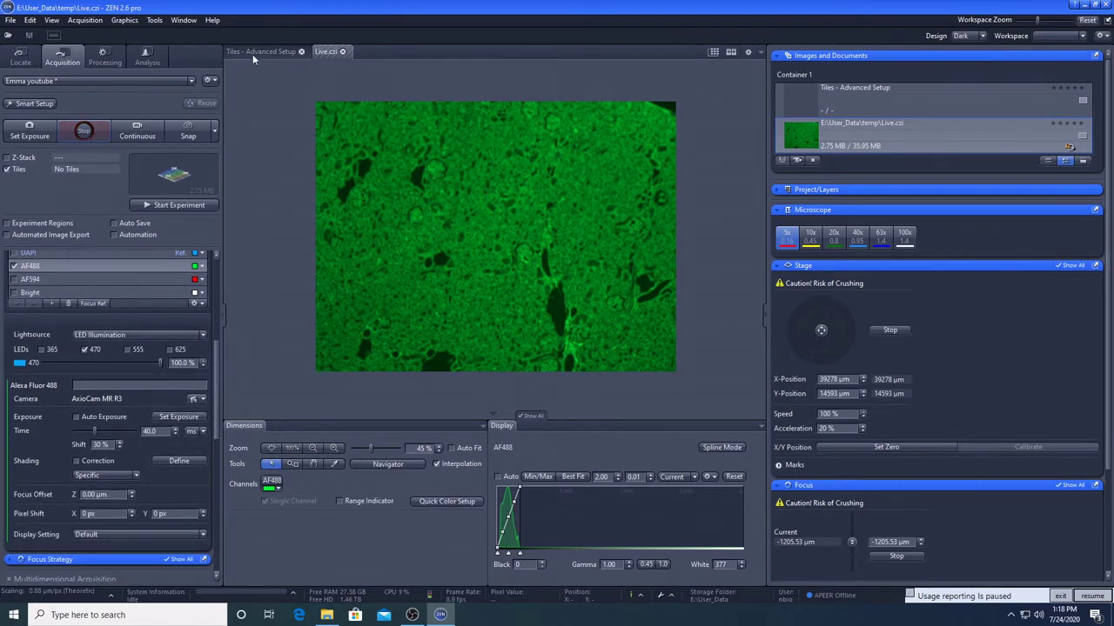
{"action": "left_click", "coordinate": [254, 53]}
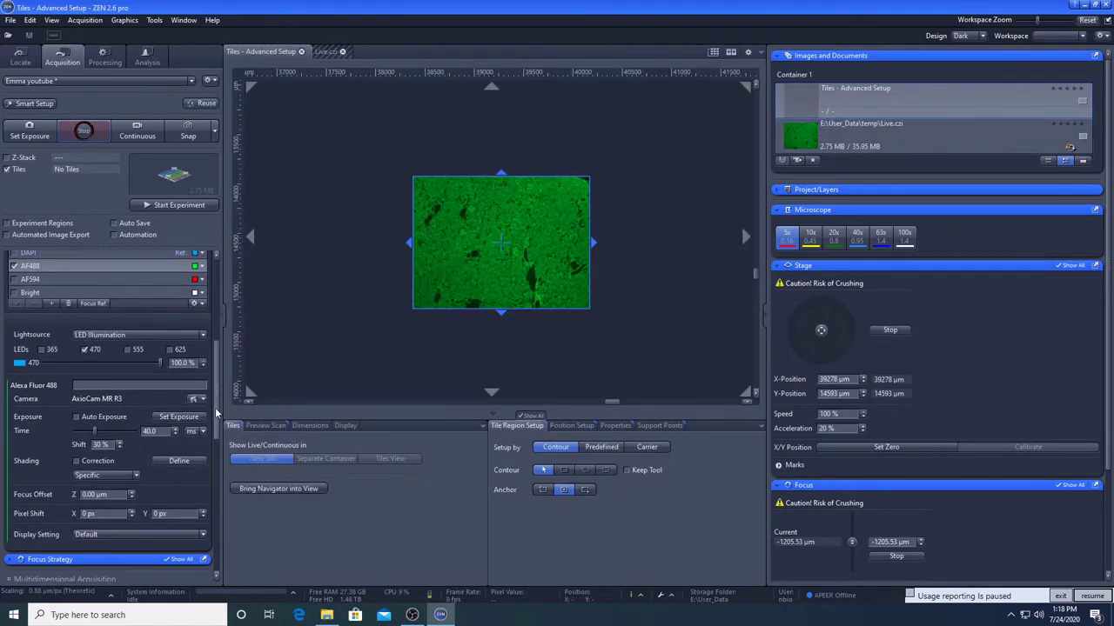
- Zoom out and shift the tile canvas left, then draw tile region TR1 spanning 36 tiles
{"action": "scroll", "coordinate": [219, 477], "scroll_direction": "down", "scroll_amount": 6}
{"action": "scroll", "coordinate": [218, 477], "scroll_direction": "down", "scroll_amount": 3}
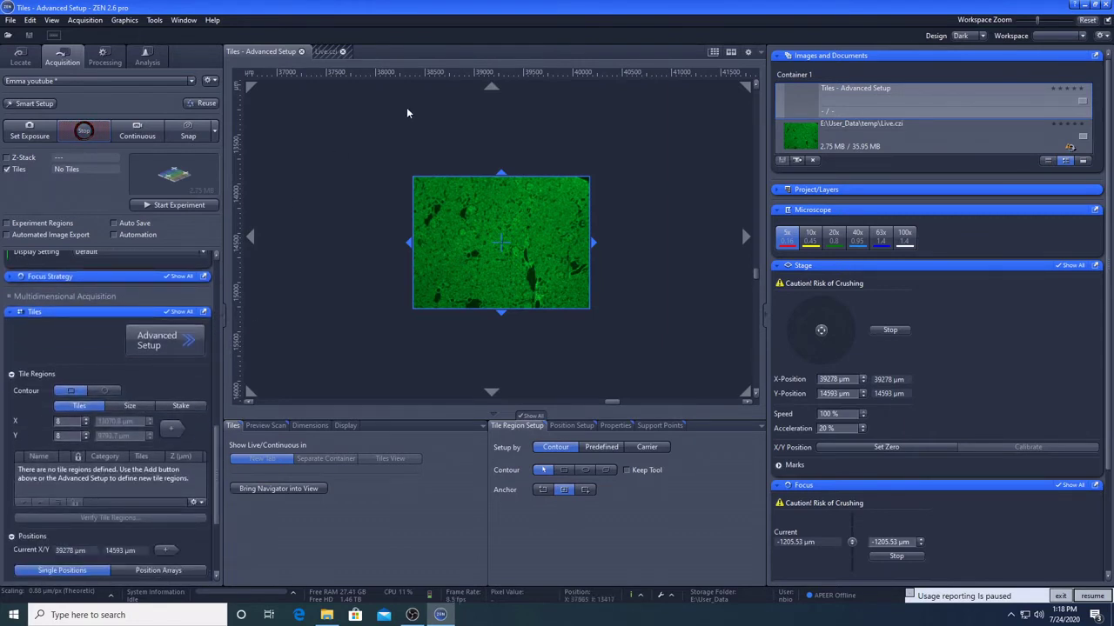
{"action": "scroll", "coordinate": [337, 267], "scroll_direction": "down", "scroll_amount": 5}
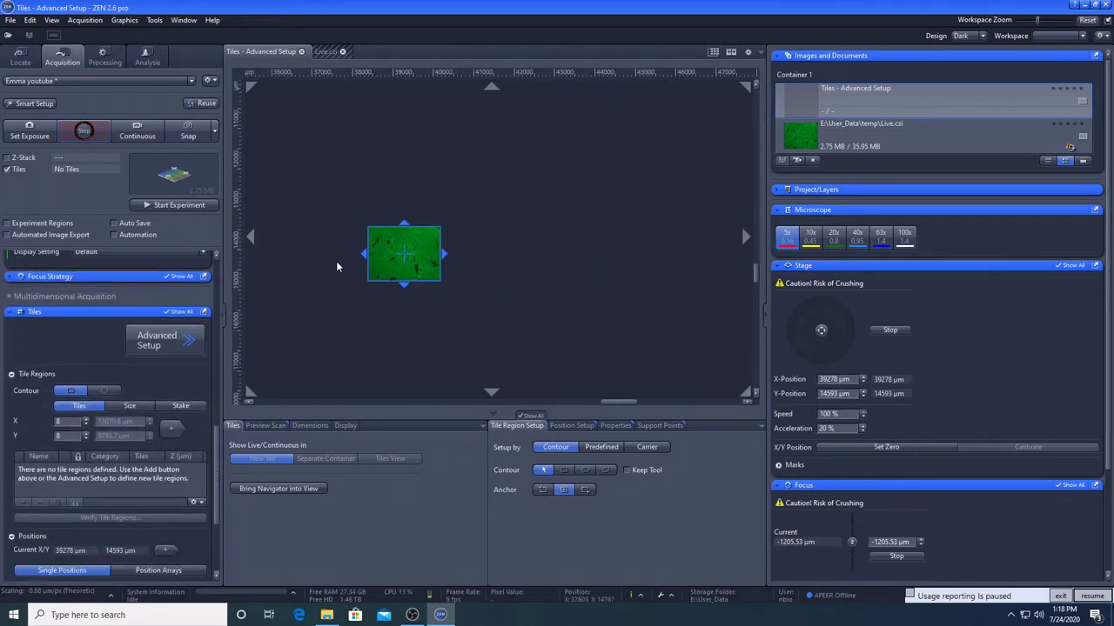
{"action": "left_click", "coordinate": [248, 403]}
{"action": "left_click", "coordinate": [249, 404]}
{"action": "left_click", "coordinate": [249, 404]}
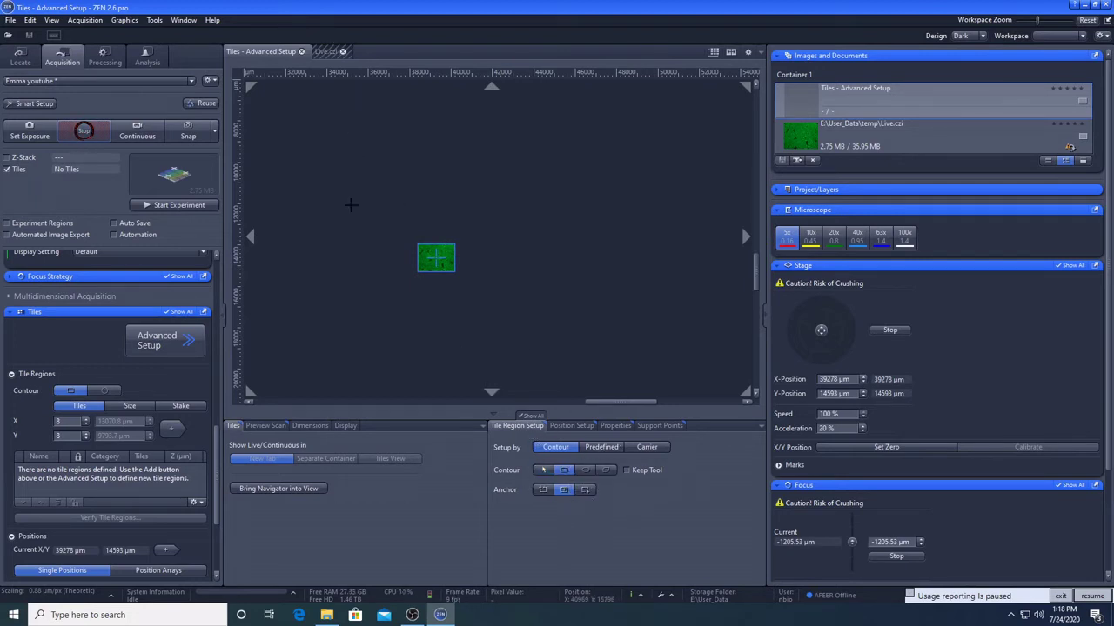
{"action": "left_click_drag", "start_coordinate": [340, 188], "coordinate": [537, 336]}
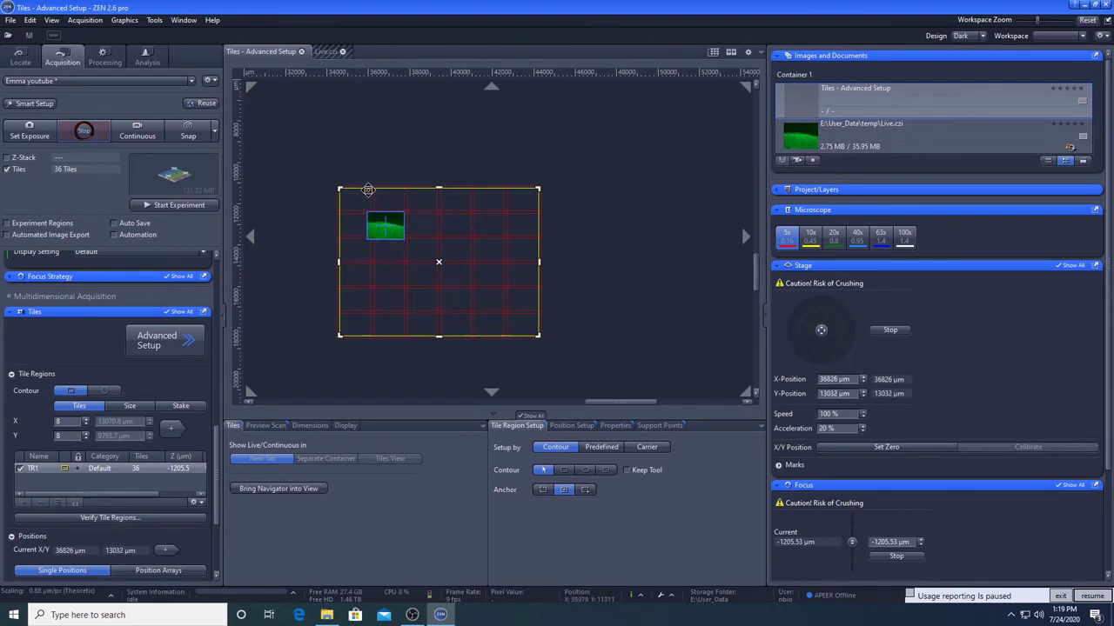
- Drag TR1's top, bottom, right and left edges outward until the Tiles count reads 81
{"action": "left_click_drag", "start_coordinate": [439, 187], "coordinate": [439, 216]}
{"action": "double_click", "coordinate": [439, 215]}
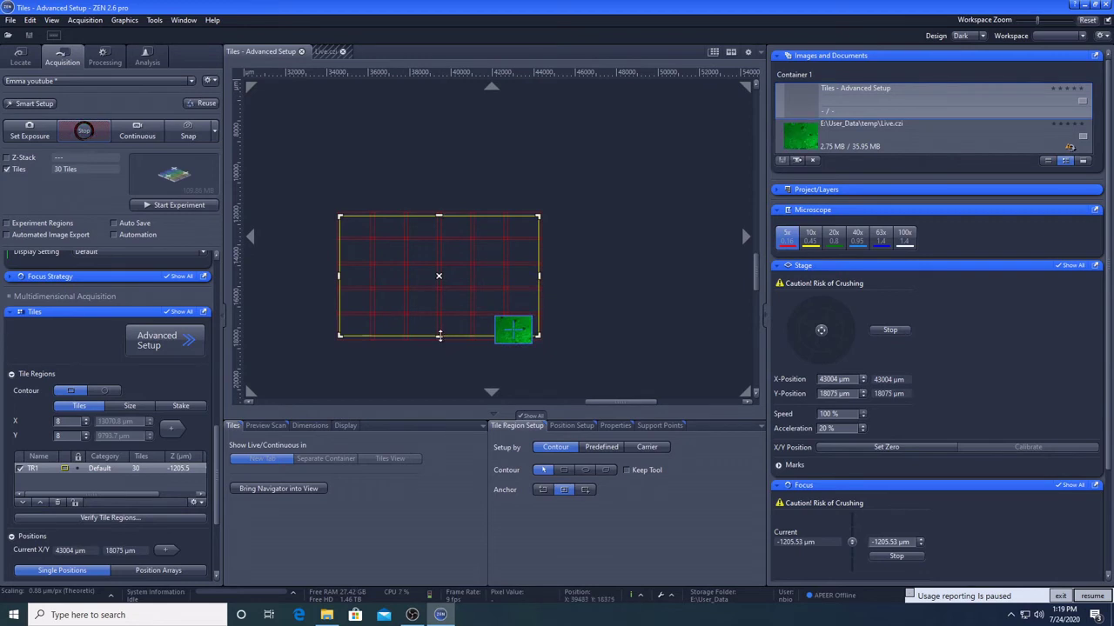
{"action": "left_click_drag", "start_coordinate": [439, 335], "coordinate": [440, 386]}
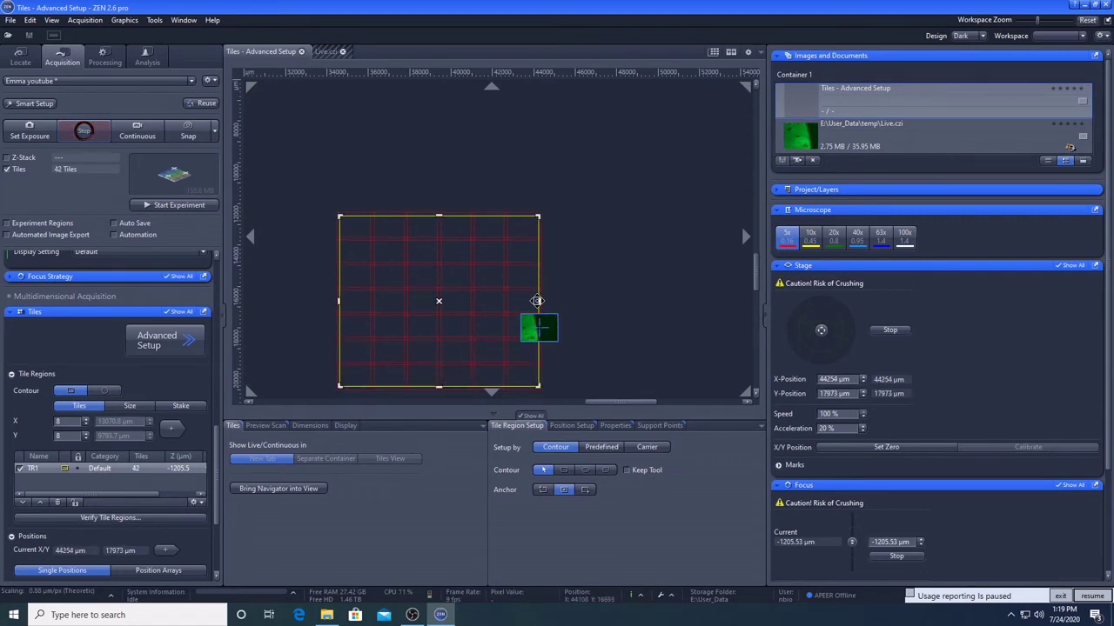
{"action": "left_click", "coordinate": [541, 301]}
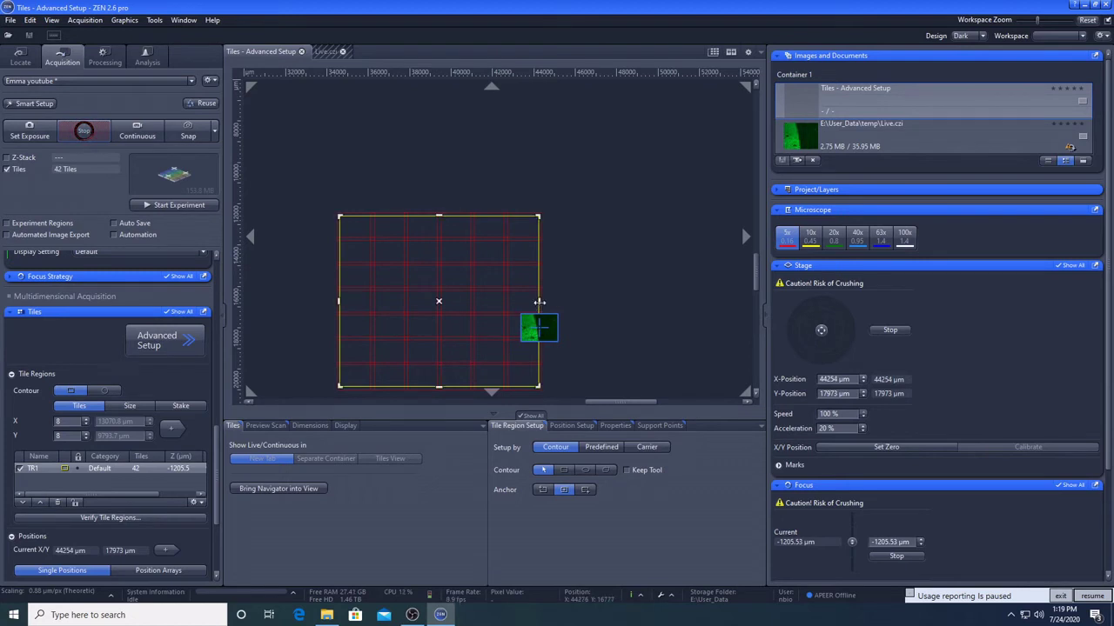
{"action": "left_click_drag", "start_coordinate": [541, 301], "coordinate": [547, 302]}
{"action": "left_click_drag", "start_coordinate": [753, 277], "coordinate": [754, 294]}
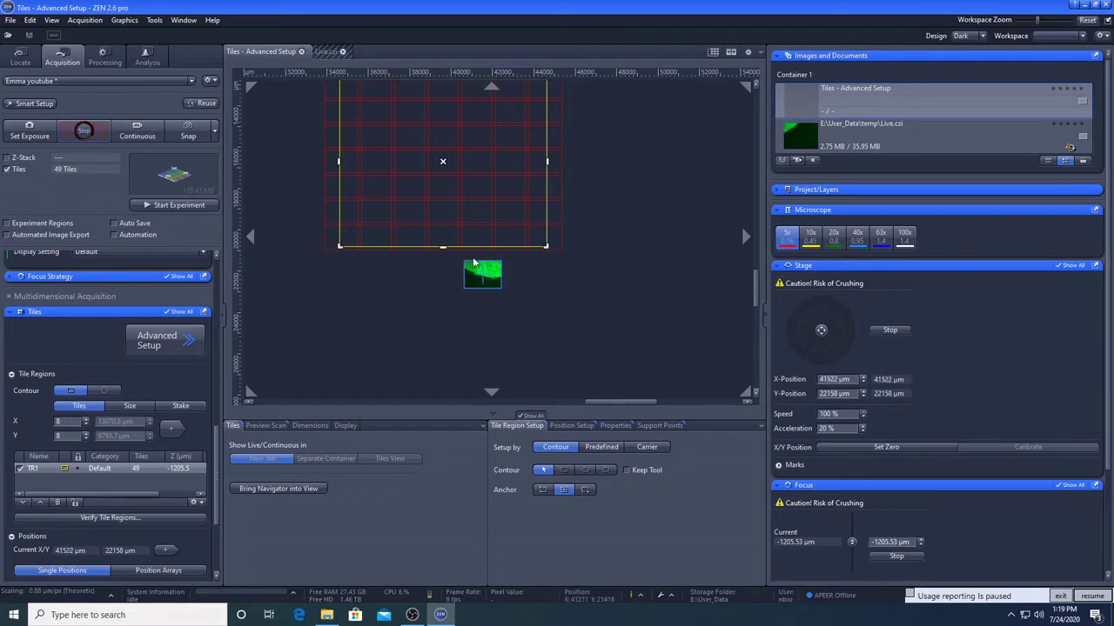
{"action": "left_click_drag", "start_coordinate": [443, 247], "coordinate": [447, 281]}
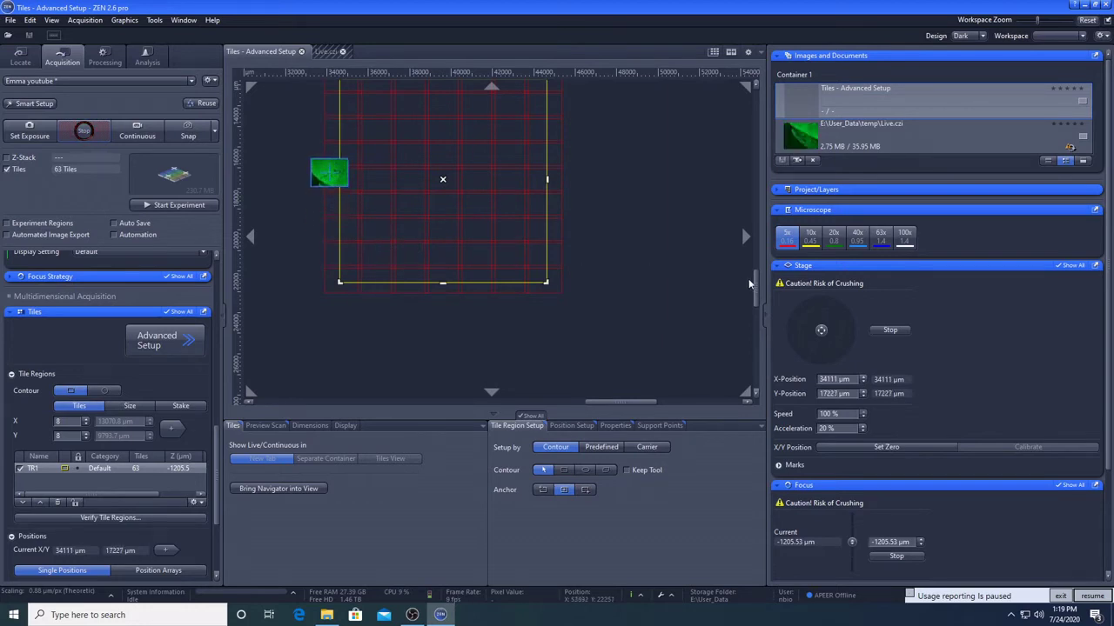
{"action": "left_click_drag", "start_coordinate": [755, 287], "coordinate": [755, 271]}
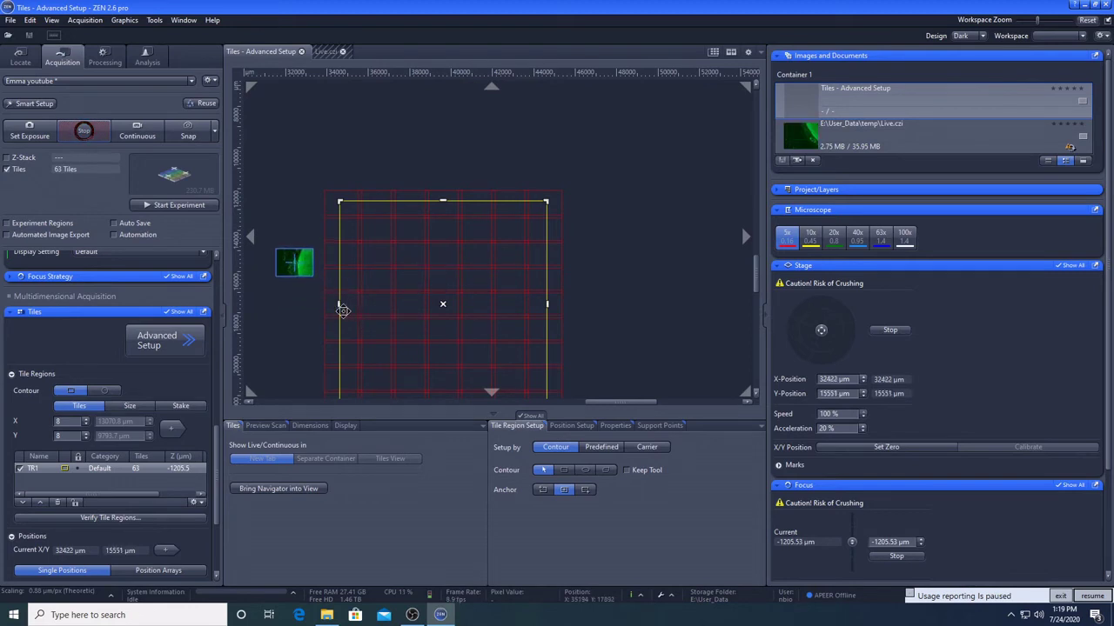
{"action": "left_click_drag", "start_coordinate": [339, 304], "coordinate": [275, 304]}
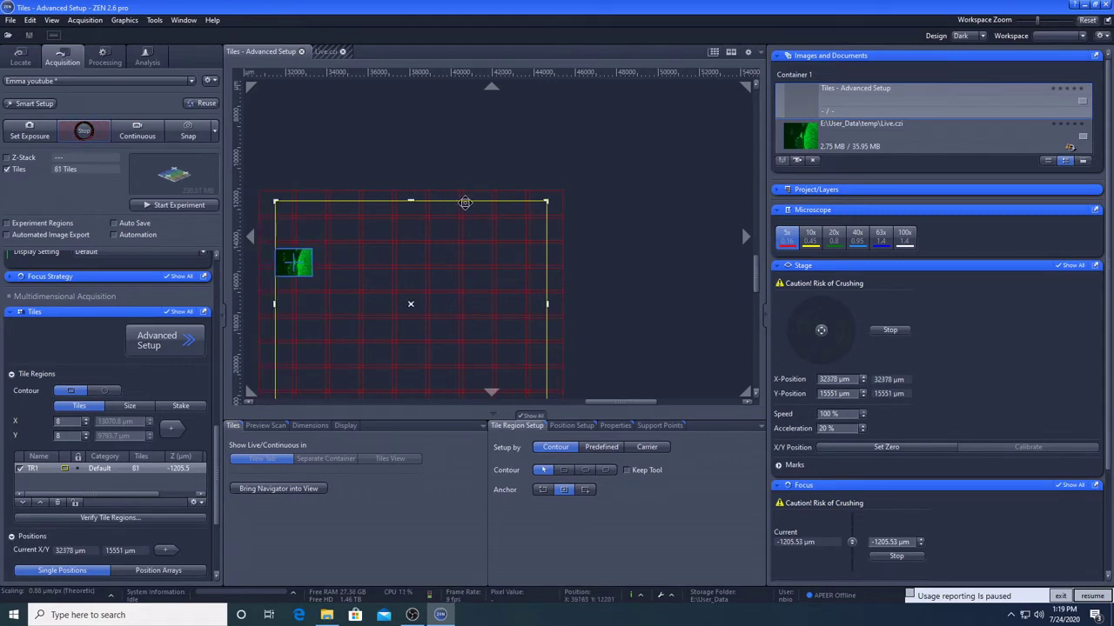
{"action": "scroll", "coordinate": [758, 273], "scroll_direction": "down", "scroll_amount": 3}
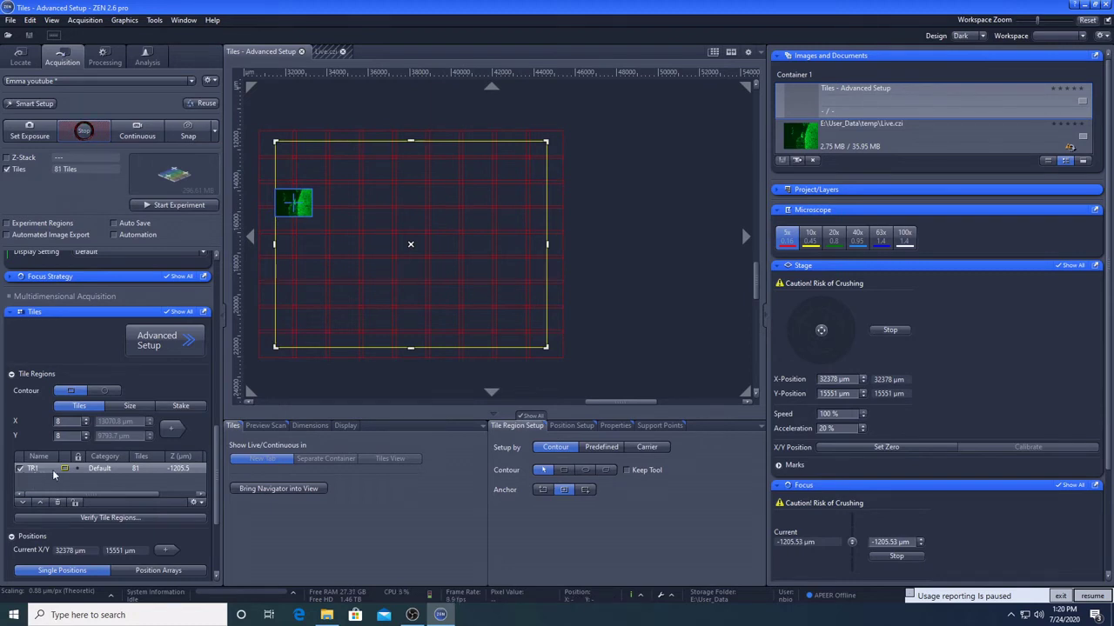
- Start a preview scan of all 81 tiles in TR1 from the Preview Scan tab
{"action": "left_click", "coordinate": [265, 426]}
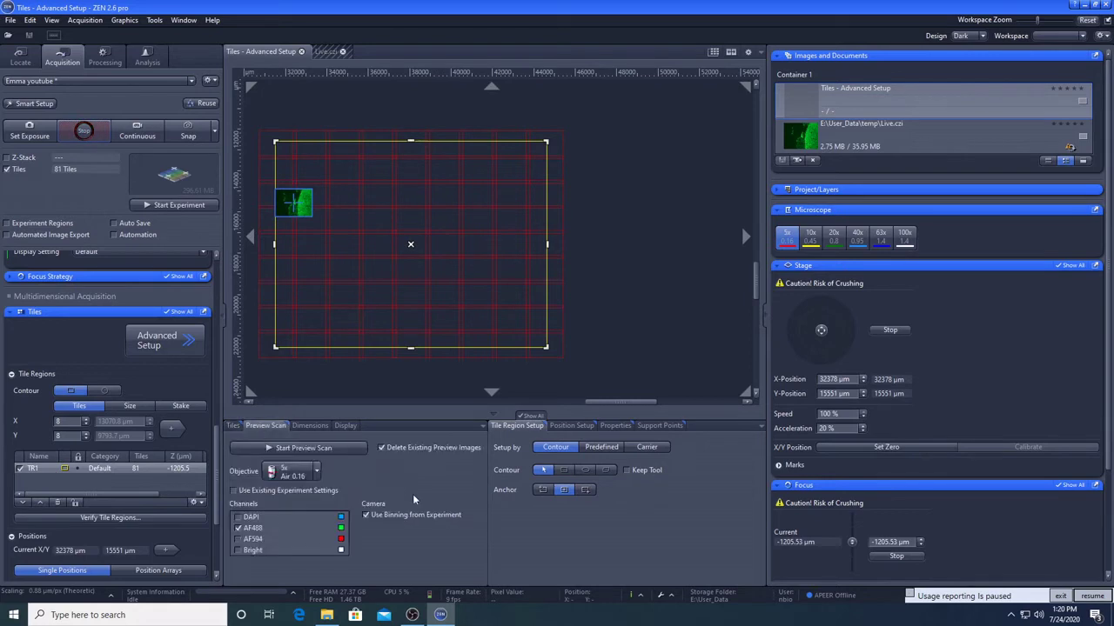
{"action": "left_click", "coordinate": [315, 452]}
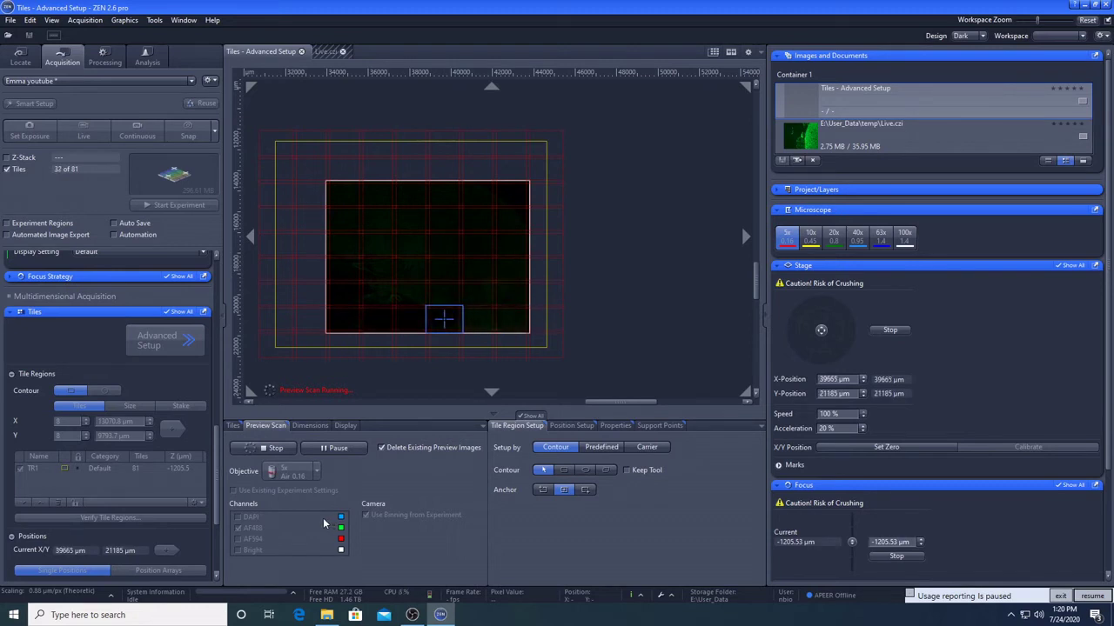
- Lower the preview's display white point to brighten the 81-tile kidney overview
{"action": "left_click", "coordinate": [348, 426]}
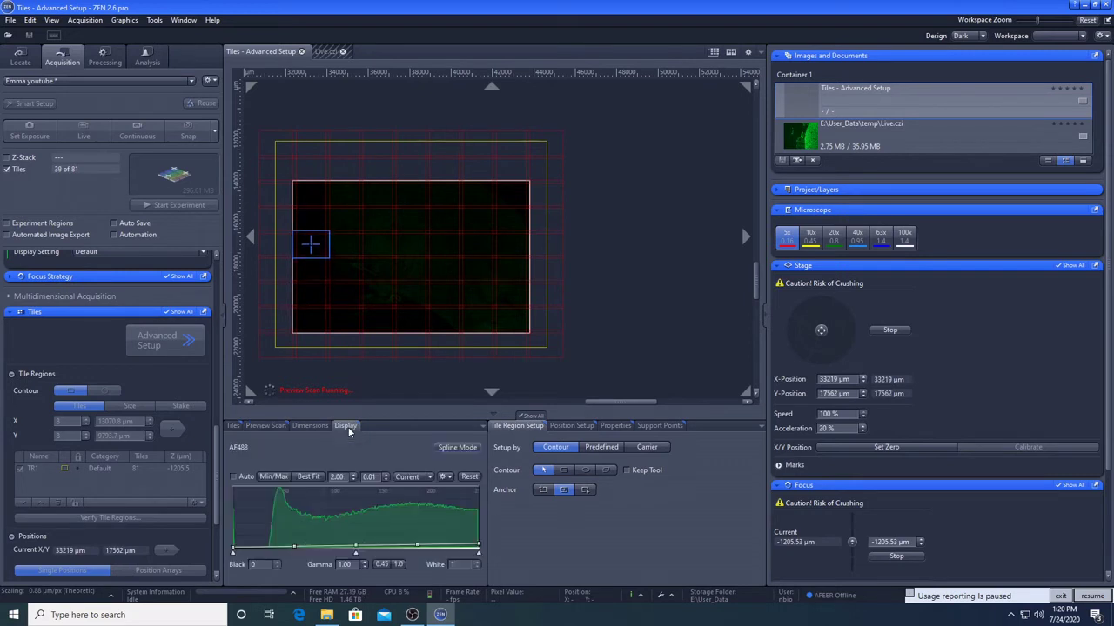
{"action": "left_click_drag", "start_coordinate": [478, 487], "coordinate": [283, 489]}
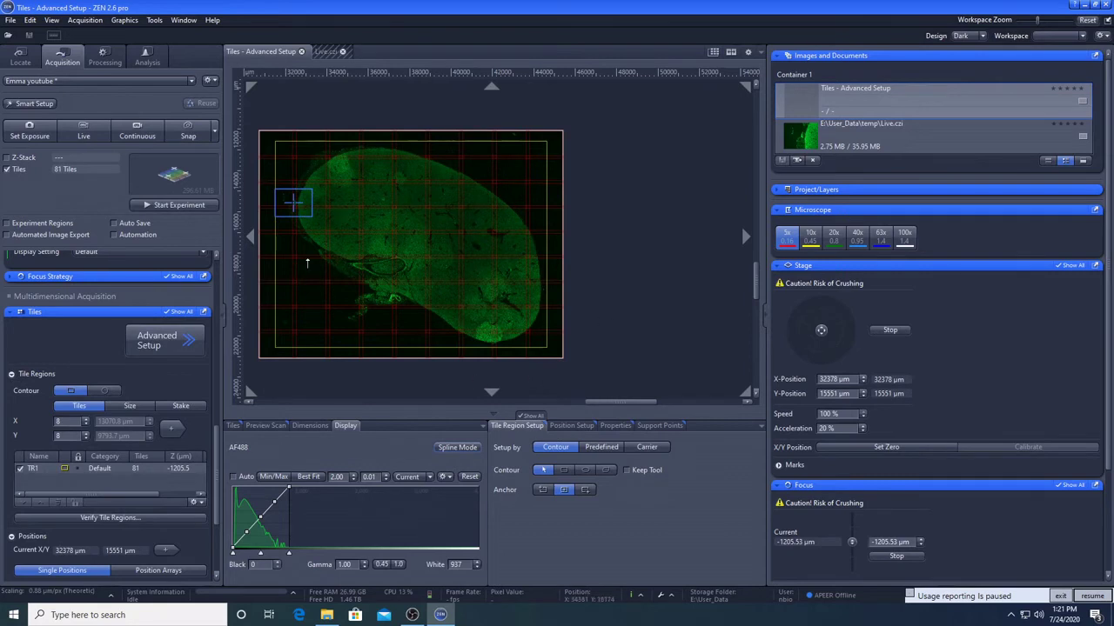
- Uncheck TR1 in the Tile Regions list so the mosaic has no active tiles
{"action": "scroll", "coordinate": [221, 439], "scroll_direction": "up", "scroll_amount": 2}
{"action": "scroll", "coordinate": [221, 440], "scroll_direction": "up", "scroll_amount": 7}
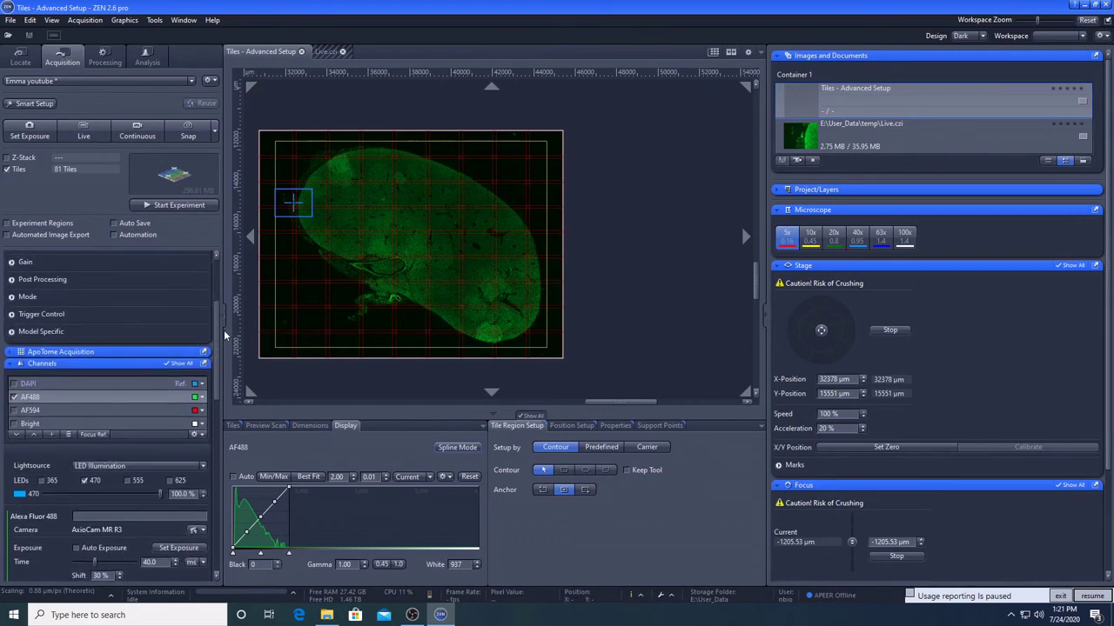
{"action": "scroll", "coordinate": [400, 251], "scroll_direction": "up", "scroll_amount": 2}
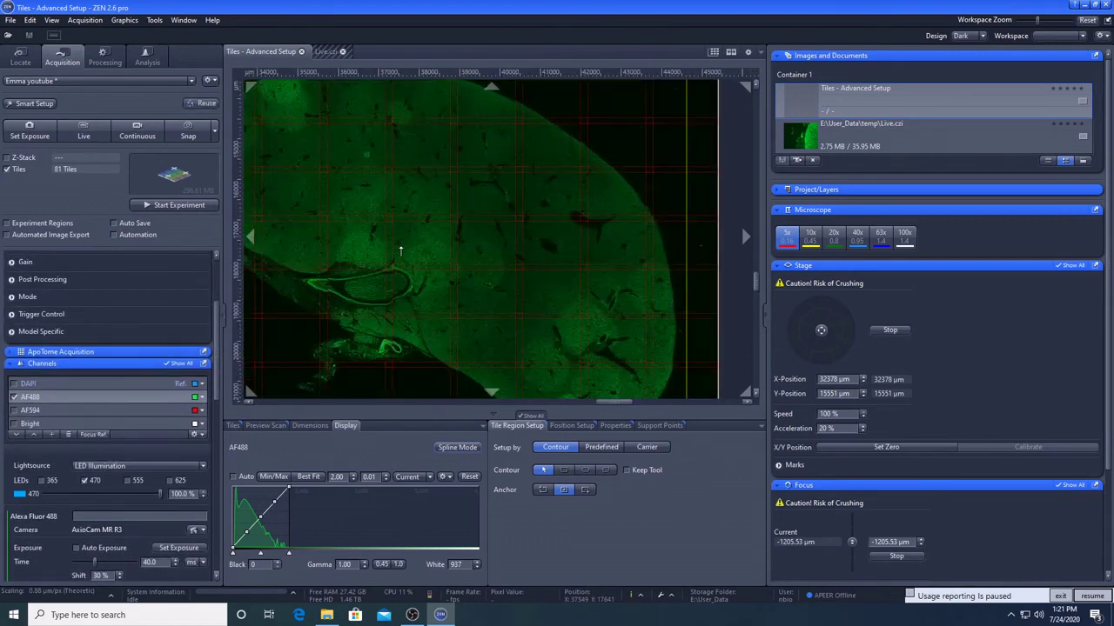
{"action": "scroll", "coordinate": [400, 251], "scroll_direction": "down", "scroll_amount": 2}
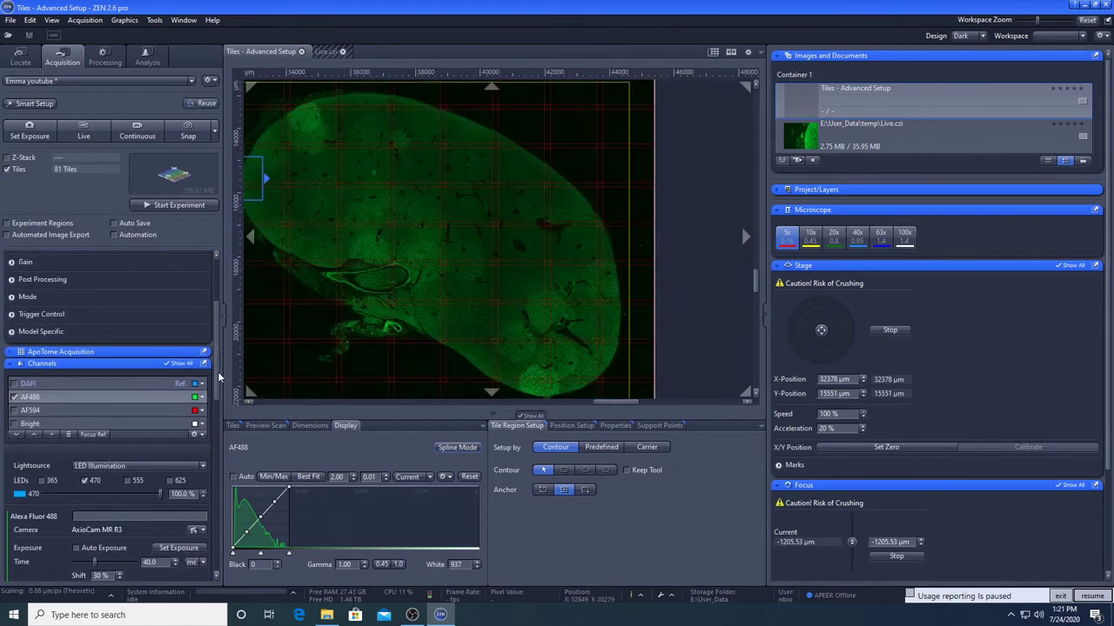
{"action": "scroll", "coordinate": [87, 401], "scroll_direction": "down", "scroll_amount": 10}
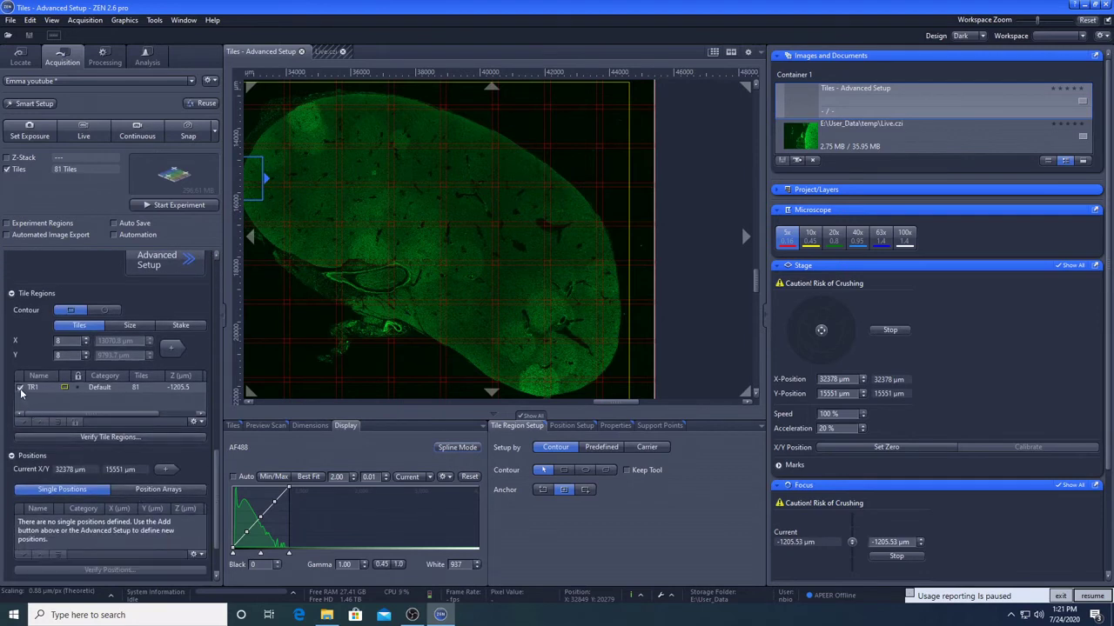
{"action": "left_click", "coordinate": [20, 388]}
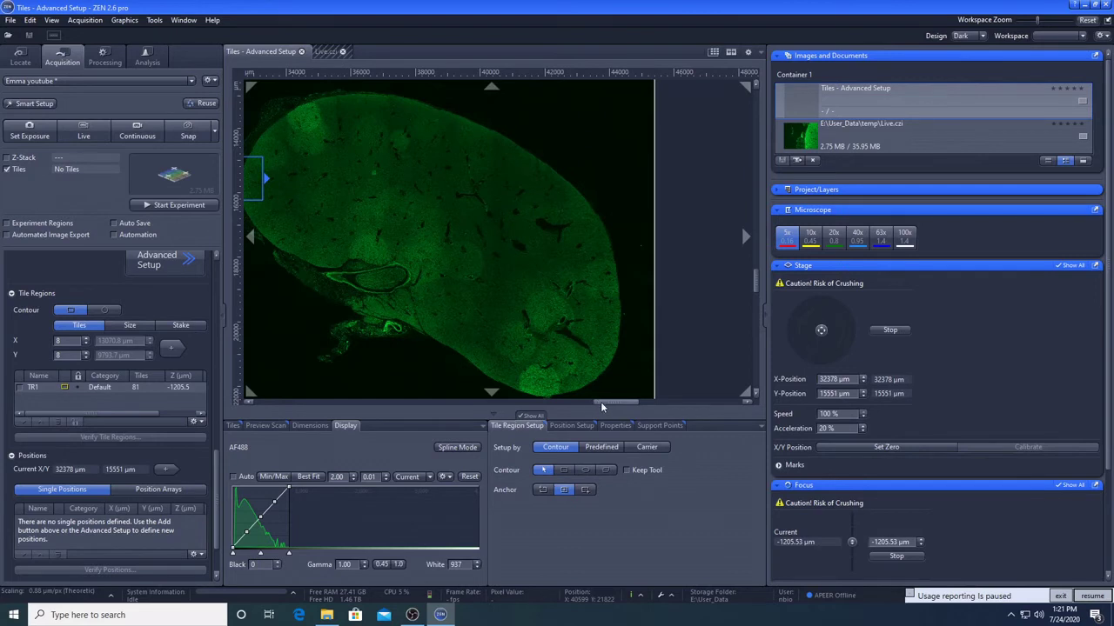
{"action": "left_click_drag", "start_coordinate": [600, 402], "coordinate": [591, 398]}
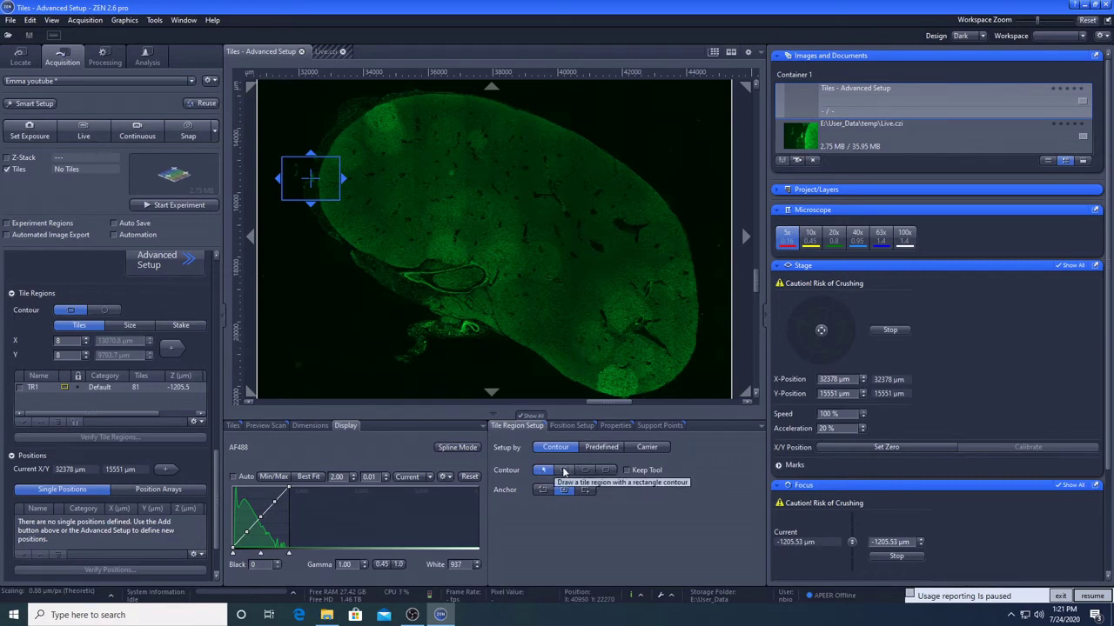
- Choose the polygon Contour tool and begin outlining TR2 around the kidney's central area
{"action": "left_click", "coordinate": [607, 470]}
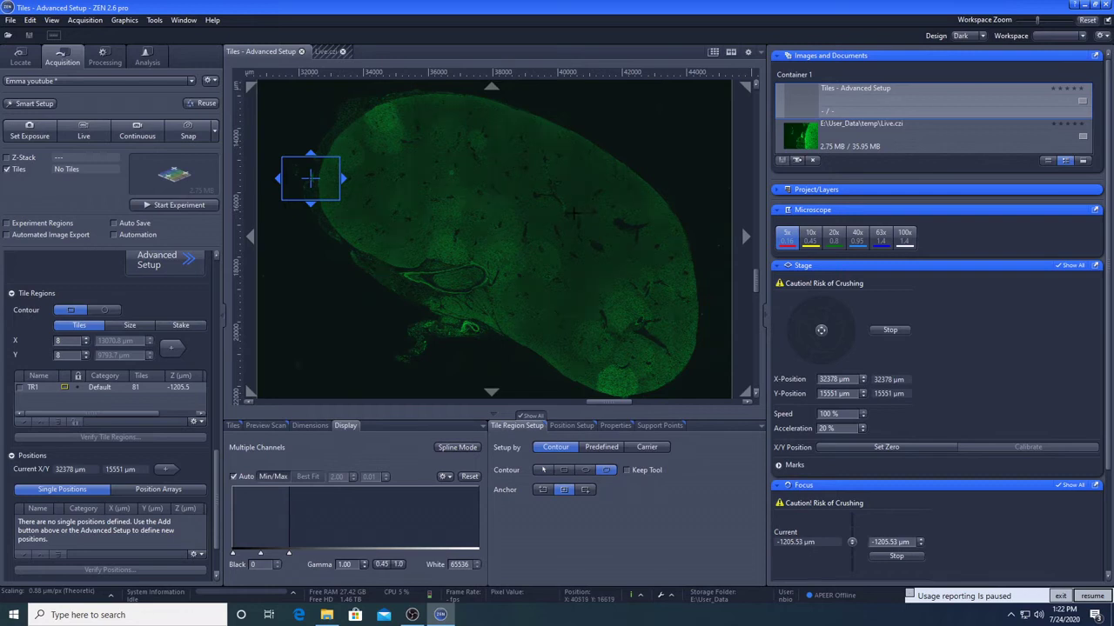
{"action": "left_click", "coordinate": [566, 146]}
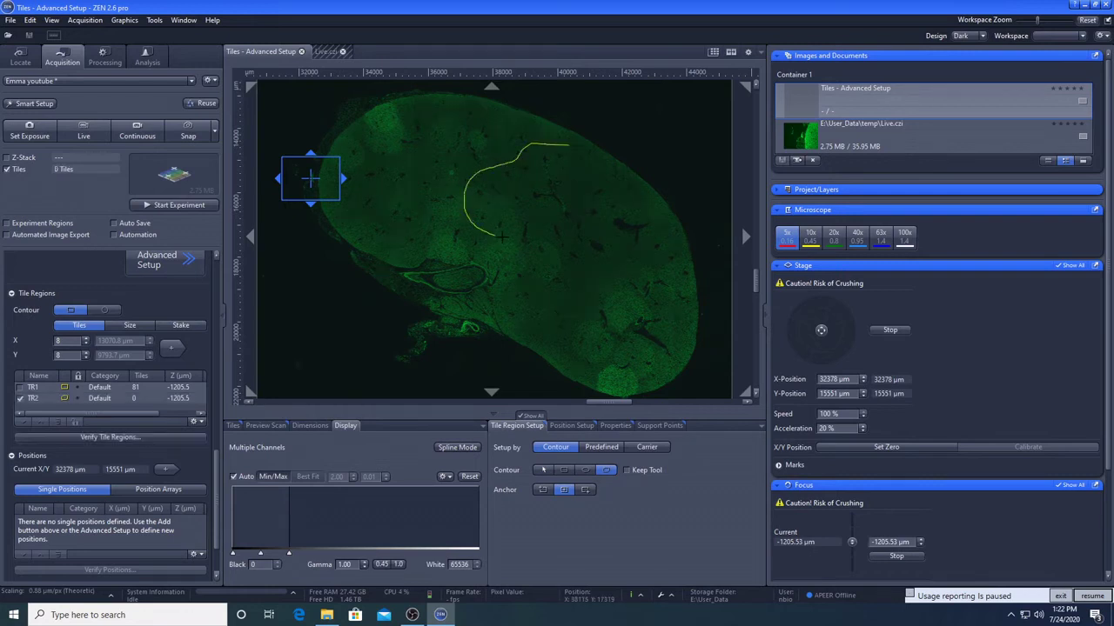
- Close the TR2 contour and recalculate it for the 20x objective, giving 130 tiles
{"action": "left_click", "coordinate": [559, 145]}
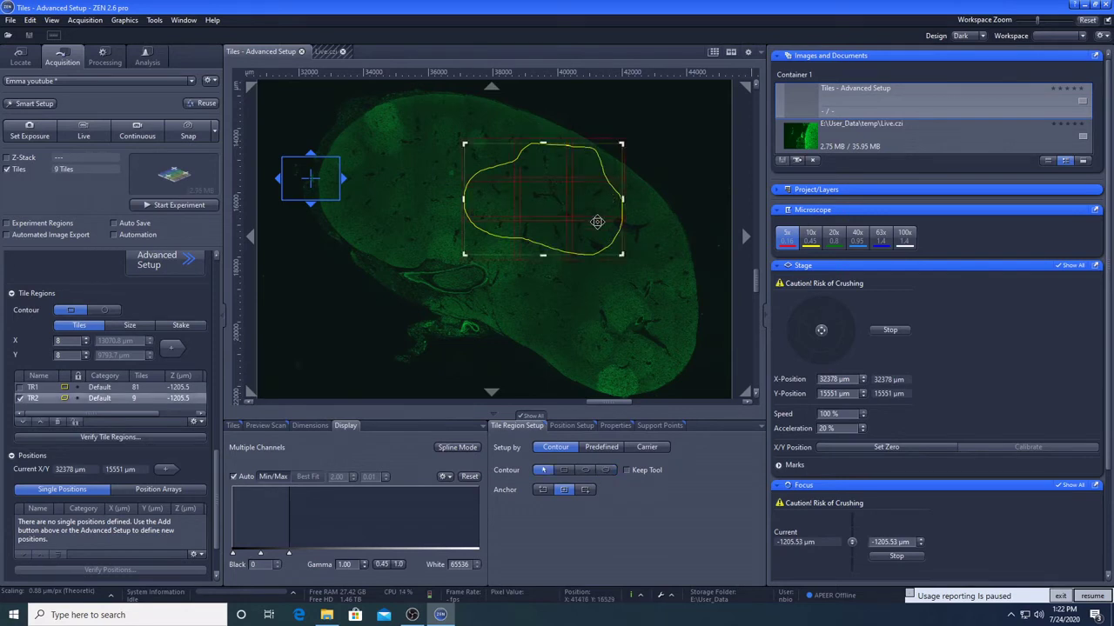
{"action": "left_click", "coordinate": [788, 235]}
{"action": "left_click", "coordinate": [837, 241]}
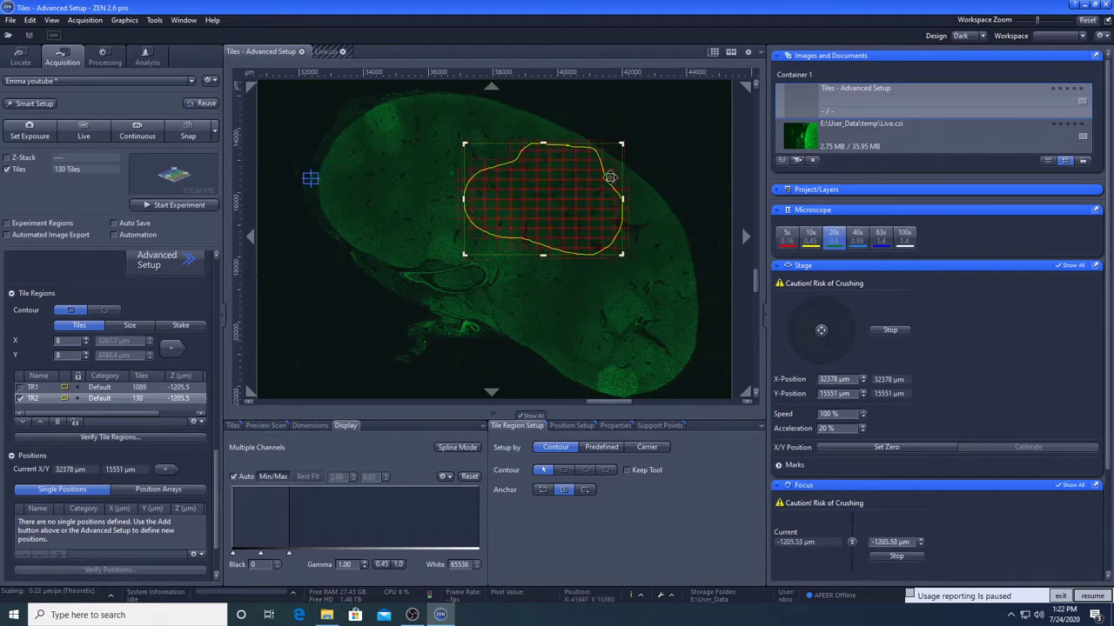
{"action": "left_click_drag", "start_coordinate": [606, 402], "coordinate": [614, 403]}
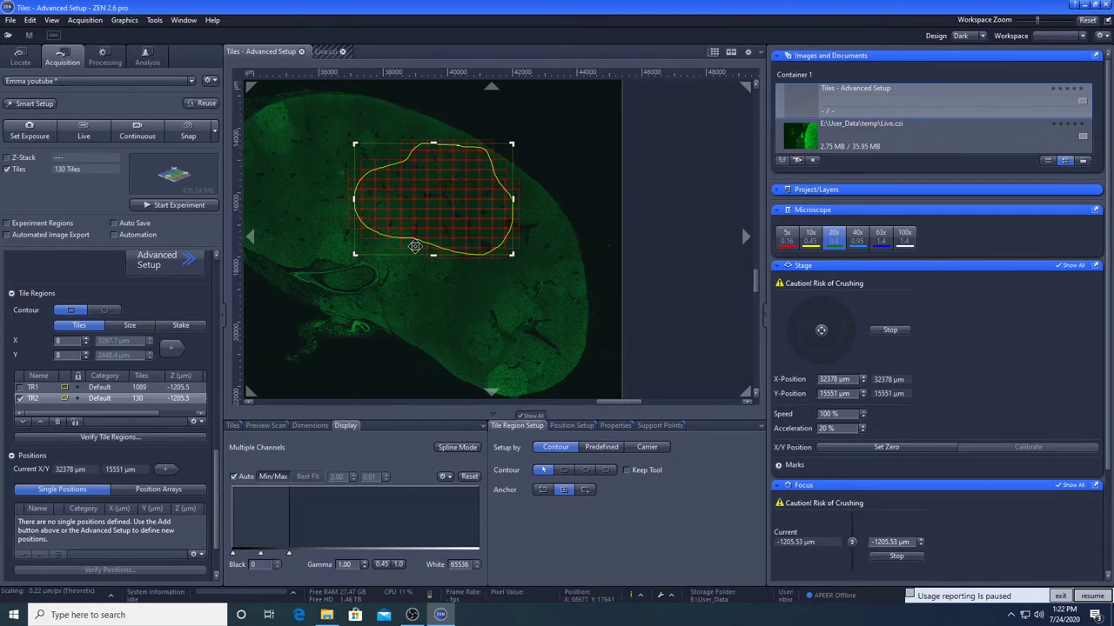
{"action": "scroll", "coordinate": [415, 246], "scroll_direction": "up", "scroll_amount": 3}
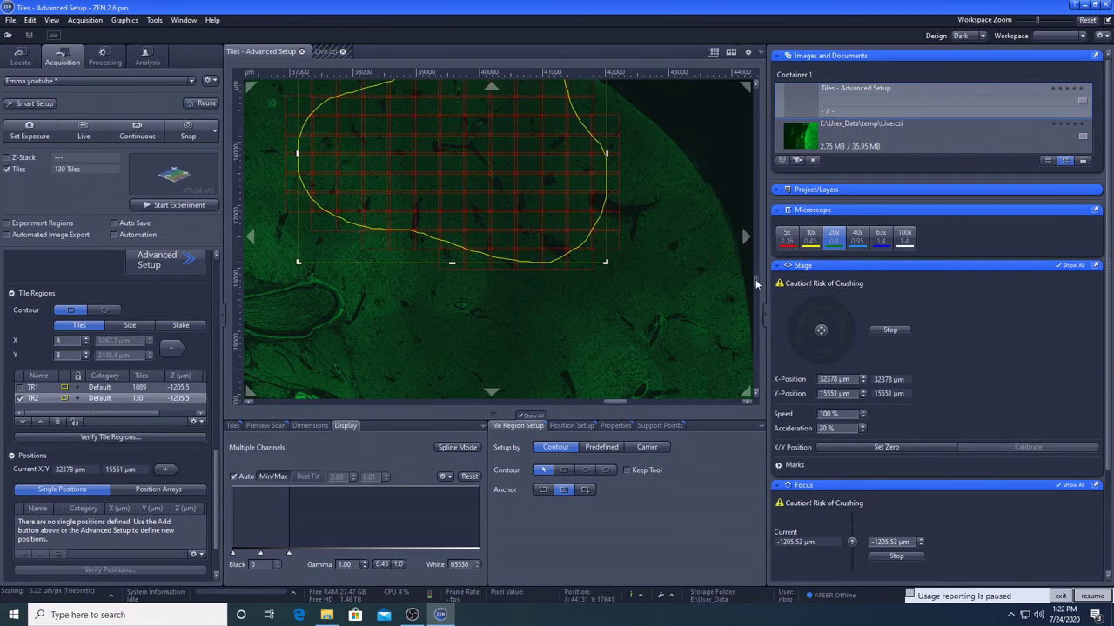
{"action": "scroll", "coordinate": [755, 280], "scroll_direction": "up", "scroll_amount": 3}
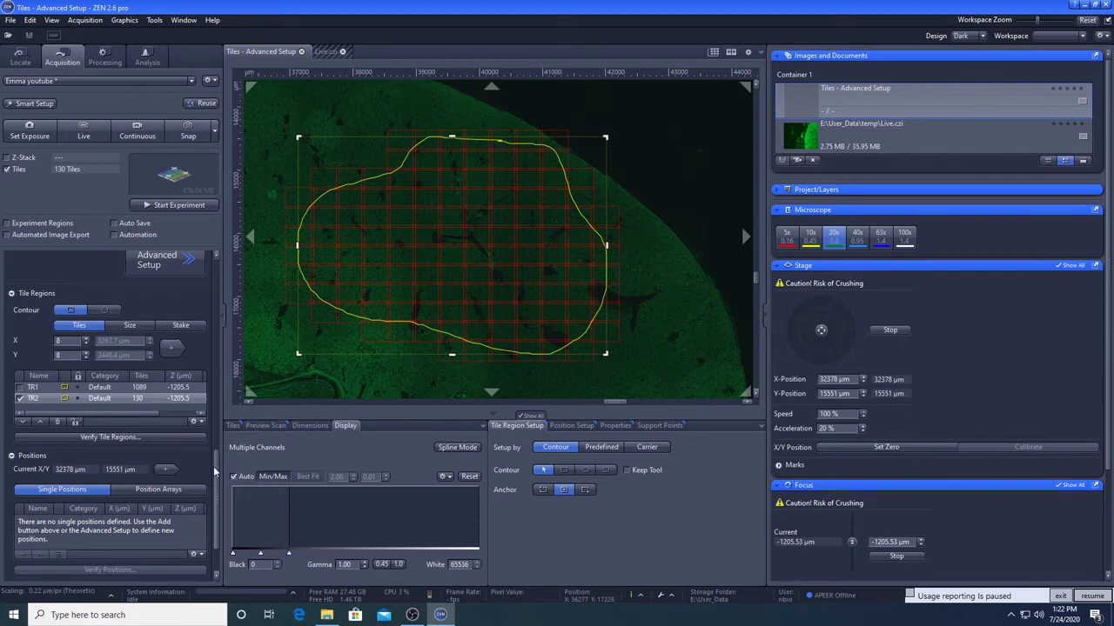
- Zoom the tile canvas out and centre the stage in TR2 at X 39572 µm, Y 16190 µm
{"action": "left_click_drag", "start_coordinate": [215, 471], "coordinate": [226, 331]}
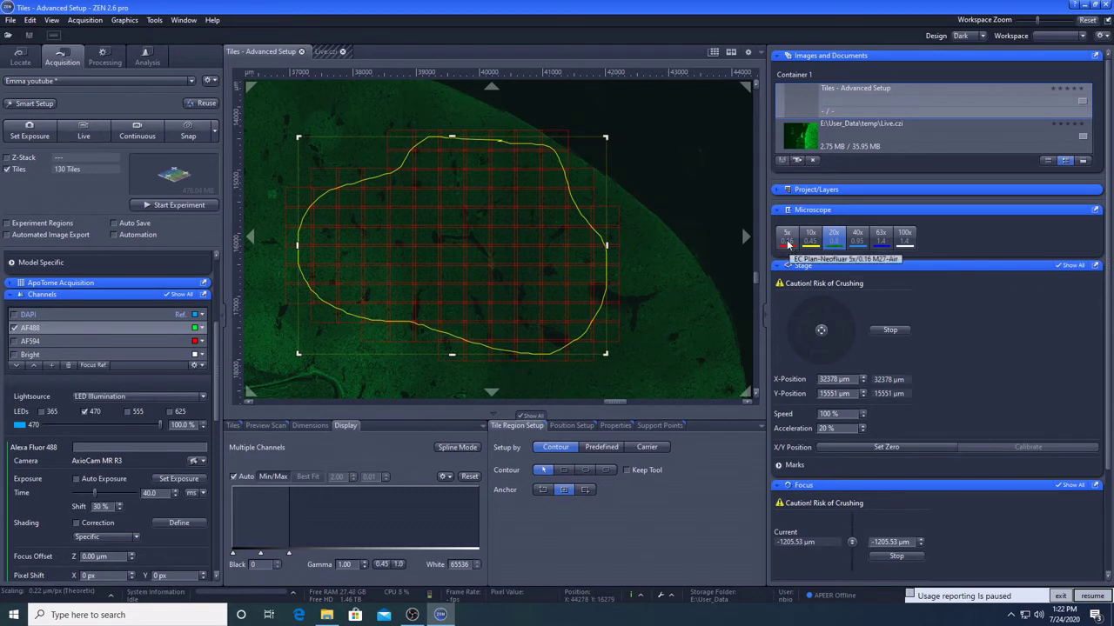
{"action": "scroll", "coordinate": [422, 204], "scroll_direction": "down", "scroll_amount": 2}
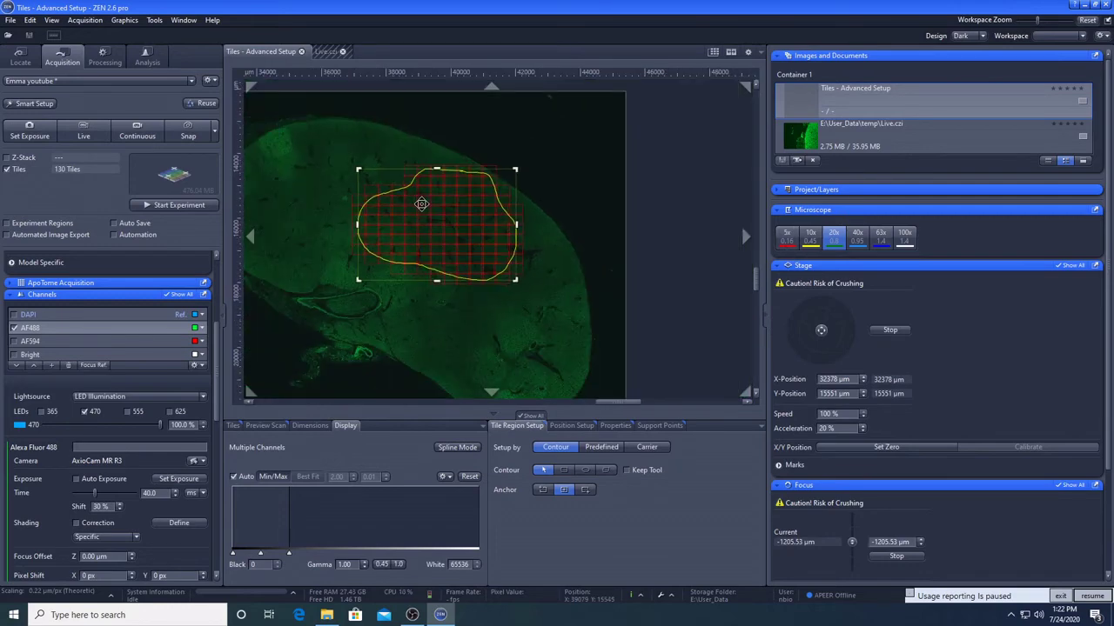
{"action": "scroll", "coordinate": [421, 204], "scroll_direction": "down", "scroll_amount": 2}
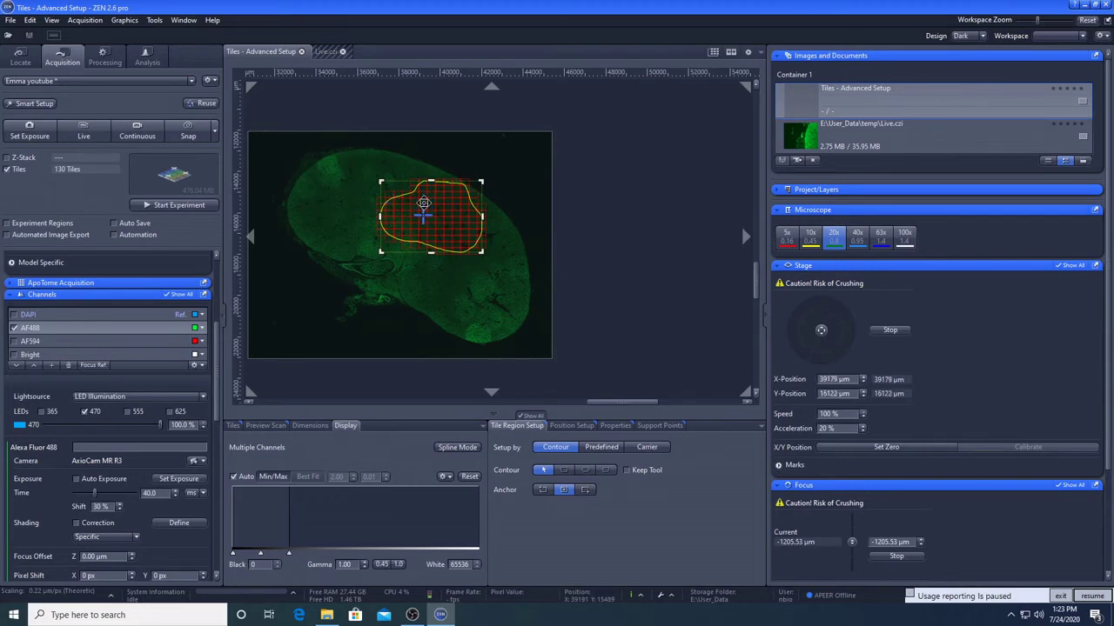
- Start the Live.czi live view and stretch the display white point to 4096
{"action": "left_click", "coordinate": [325, 53]}
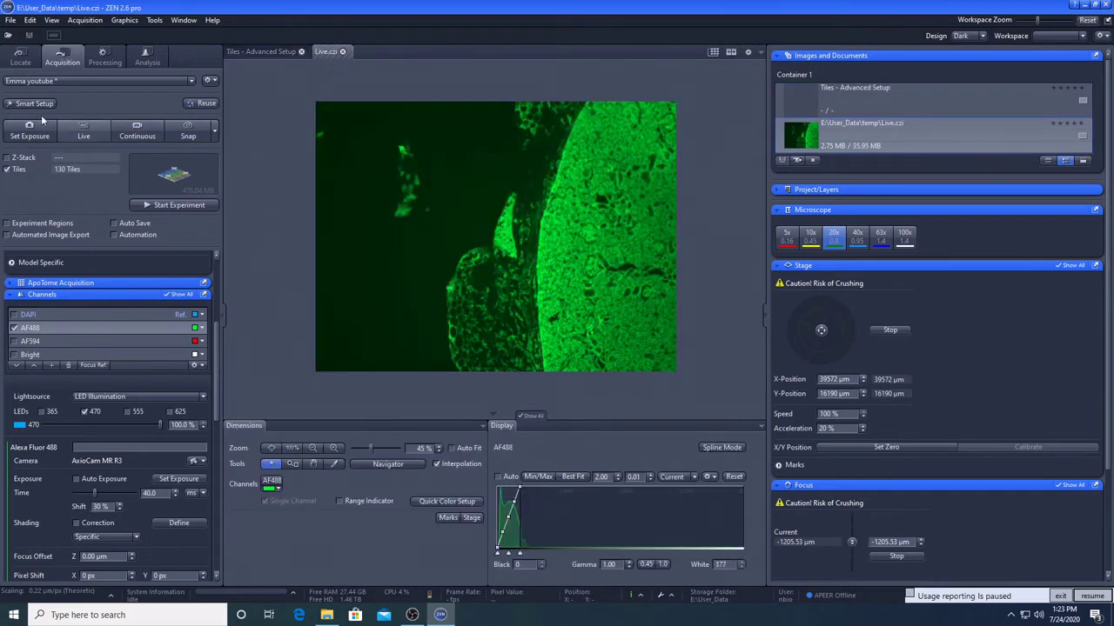
{"action": "left_click", "coordinate": [84, 130]}
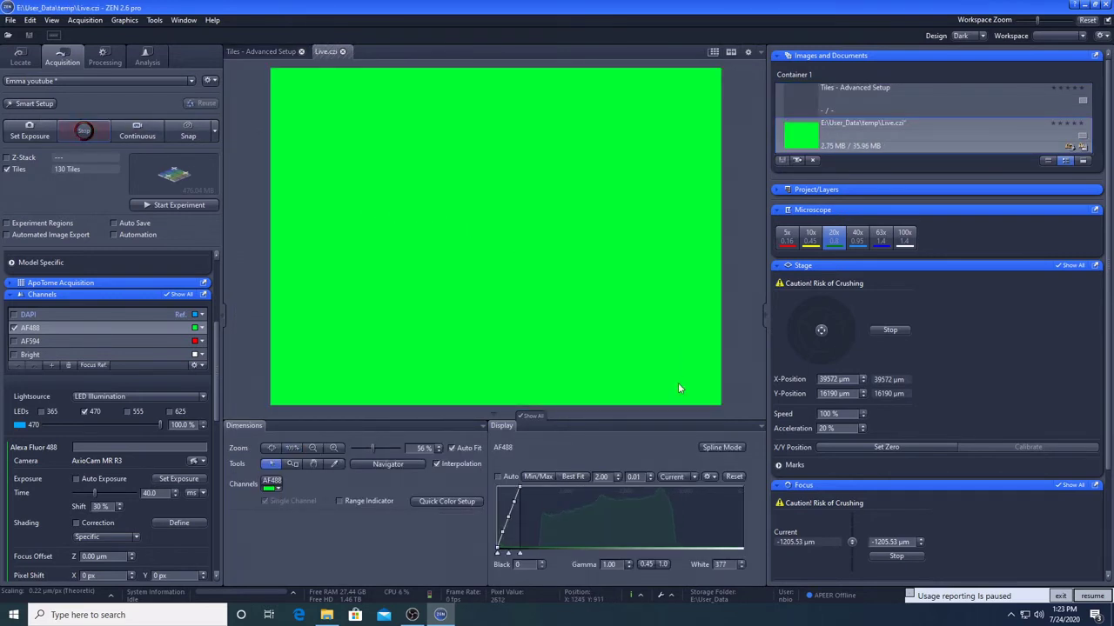
{"action": "left_click_drag", "start_coordinate": [518, 489], "coordinate": [742, 490]}
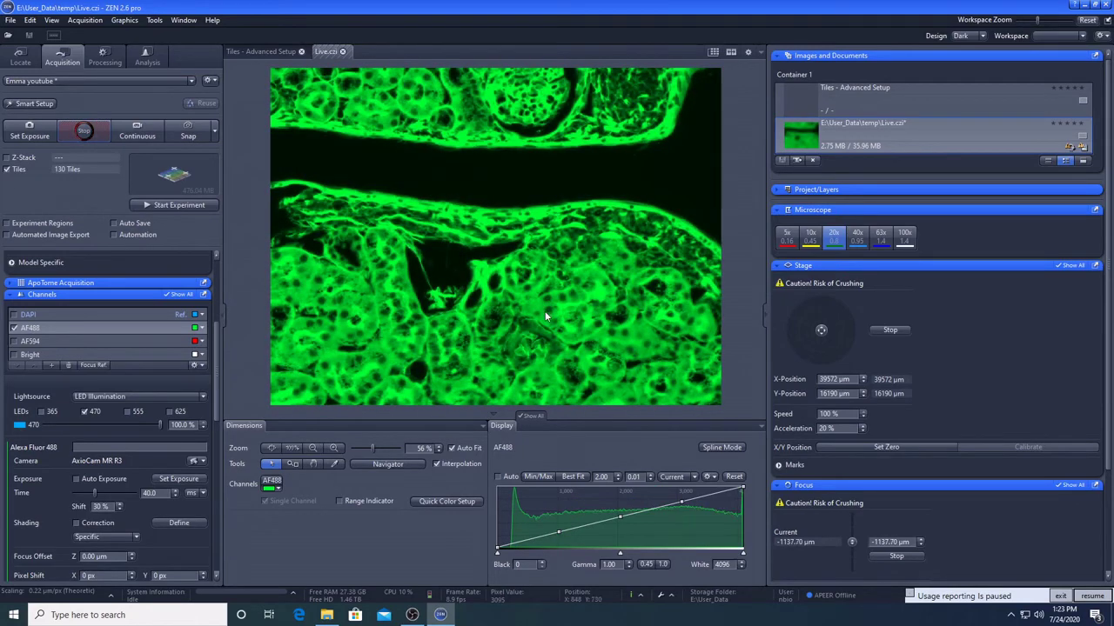
- Refocus the 20x live image and turn on the Range Indicator to show saturated pixels red
{"action": "left_click", "coordinate": [340, 501]}
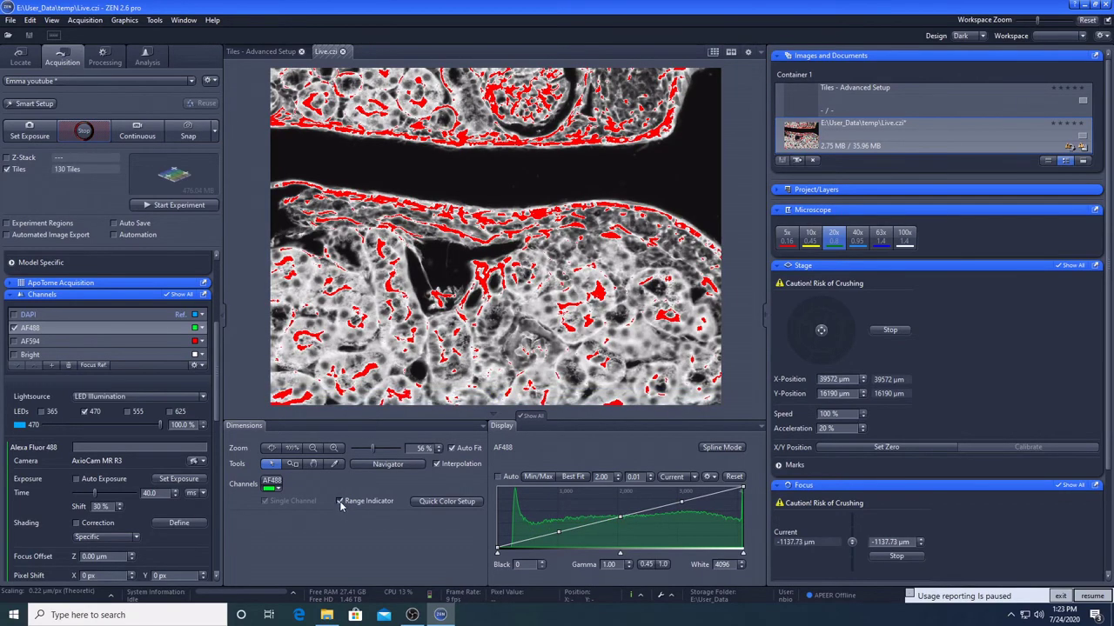
{"action": "left_click", "coordinate": [340, 502]}
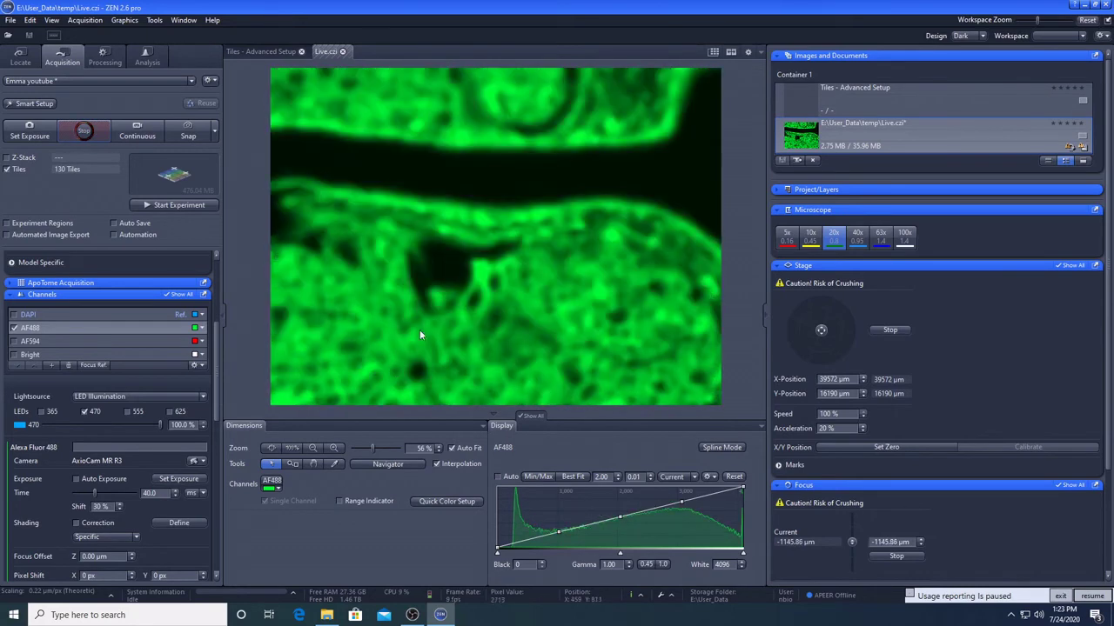
{"action": "scroll", "coordinate": [449, 286], "scroll_direction": "down", "scroll_amount": 2}
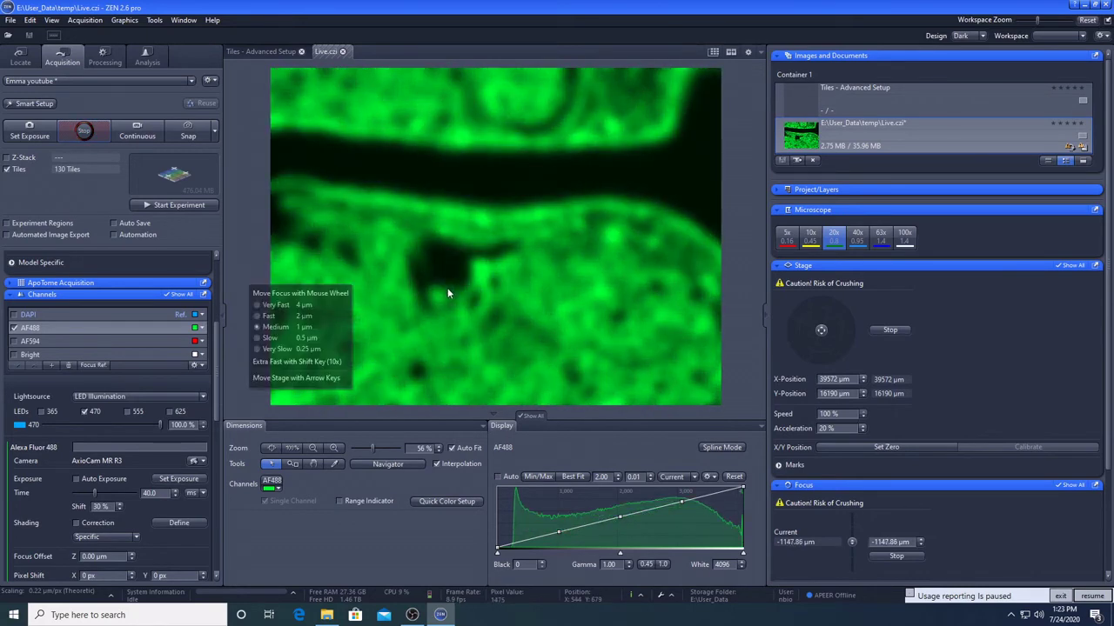
{"action": "scroll", "coordinate": [442, 292], "scroll_direction": "up", "scroll_amount": 7}
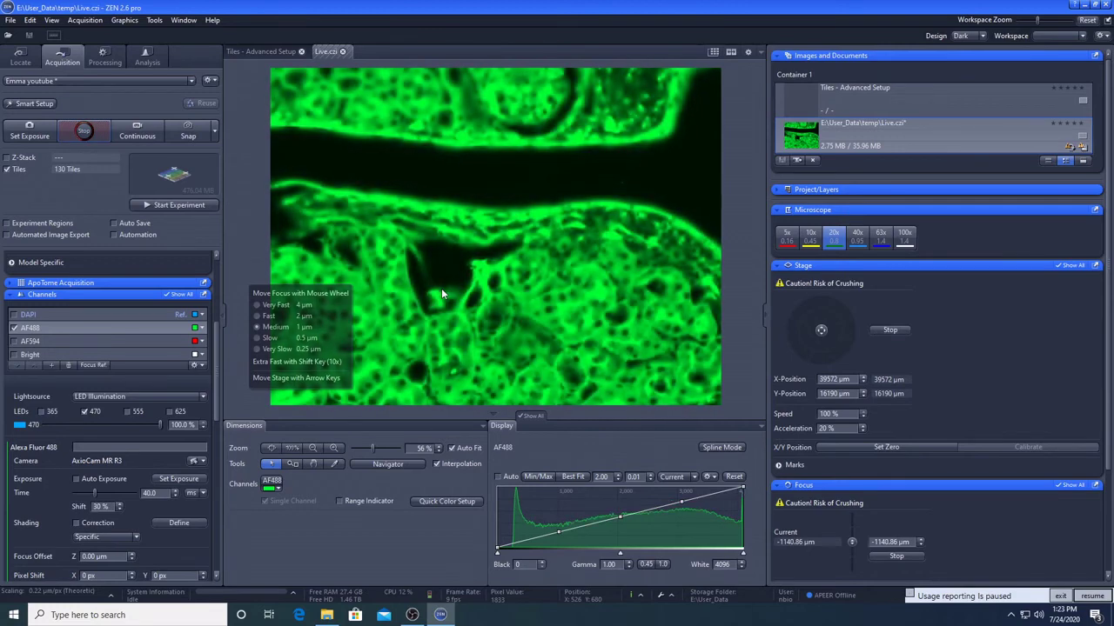
{"action": "left_click", "coordinate": [340, 502]}
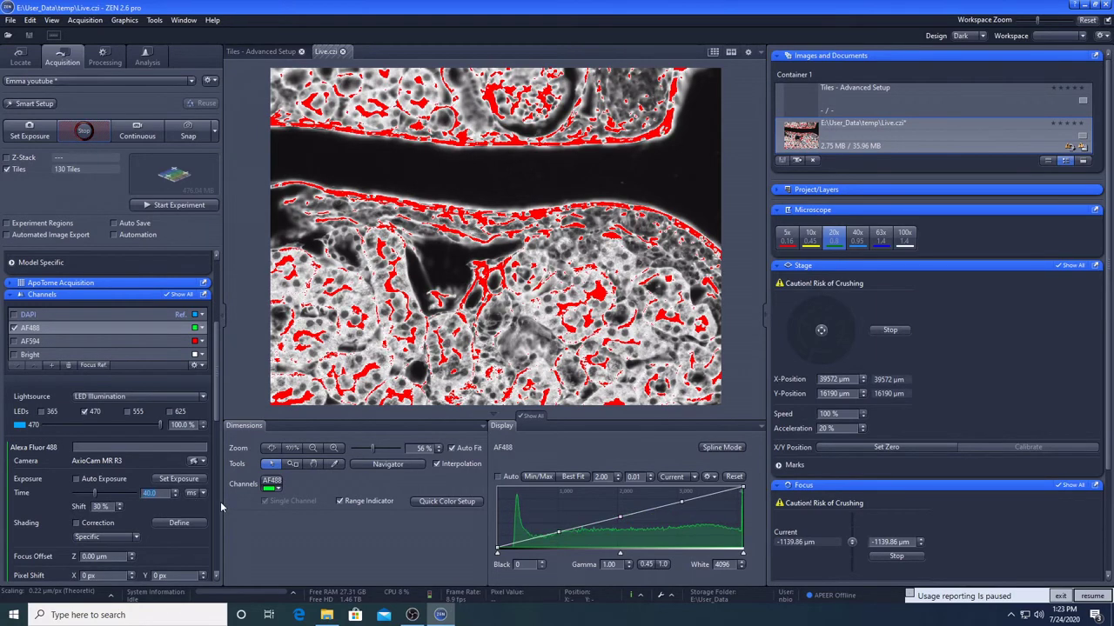
- Set the exposure time to 20 ms, then lower it to 10 ms
{"action": "type", "text": "20"}
{"action": "key", "text": "Return"}
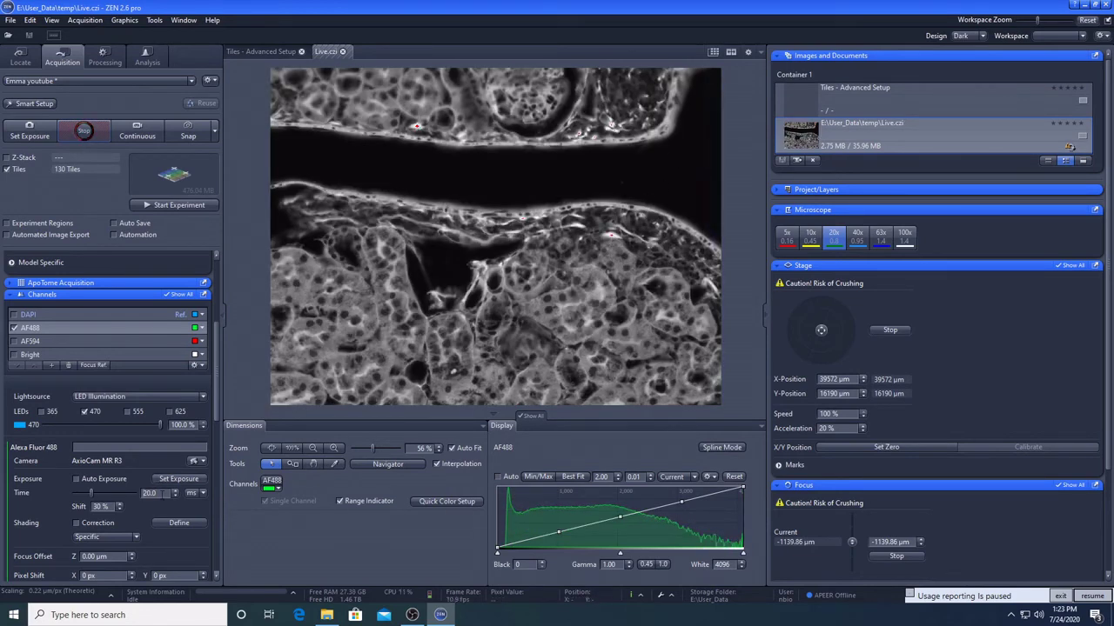
{"action": "left_click_drag", "start_coordinate": [164, 493], "coordinate": [138, 494]}
{"action": "type", "text": "10"}
{"action": "key", "text": "Return"}
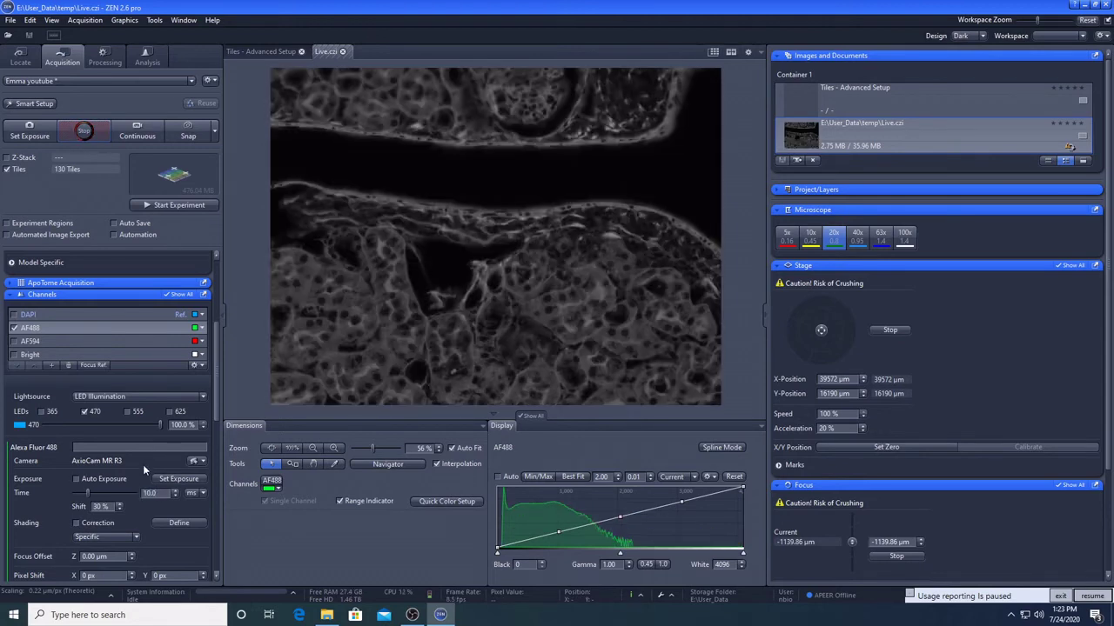
- Best-fit the live display range, then raise the white point to about 4016
{"action": "left_click", "coordinate": [574, 477]}
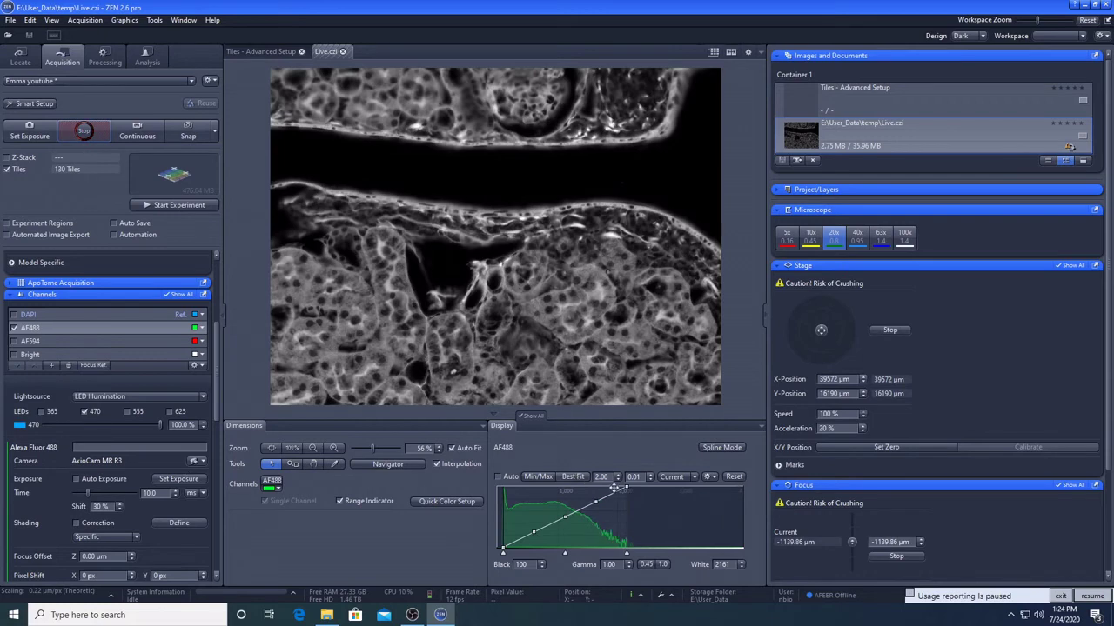
{"action": "mouse_move", "coordinate": [625, 489]}
{"action": "left_mouse_down"}
{"action": "mouse_move", "coordinate": [801, 478]}
{"action": "mouse_move", "coordinate": [629, 478]}
{"action": "left_mouse_up"}
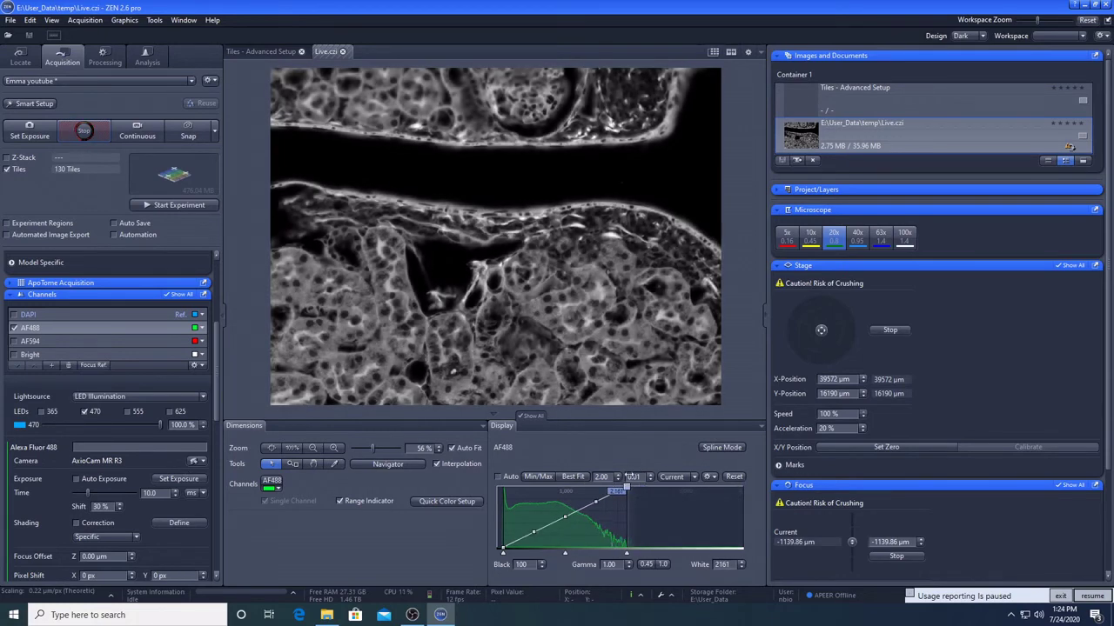
{"action": "left_click_drag", "start_coordinate": [626, 490], "coordinate": [738, 490]}
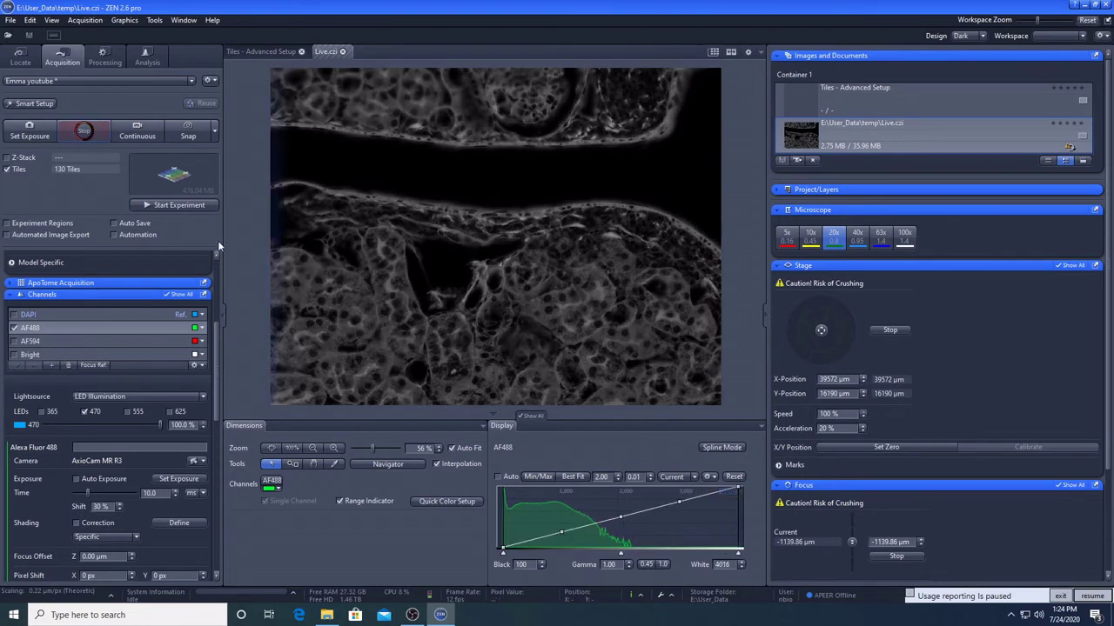
- Return to Tiles - Advanced Setup and zoom in on the TR2 contour region
{"action": "left_click", "coordinate": [277, 52]}
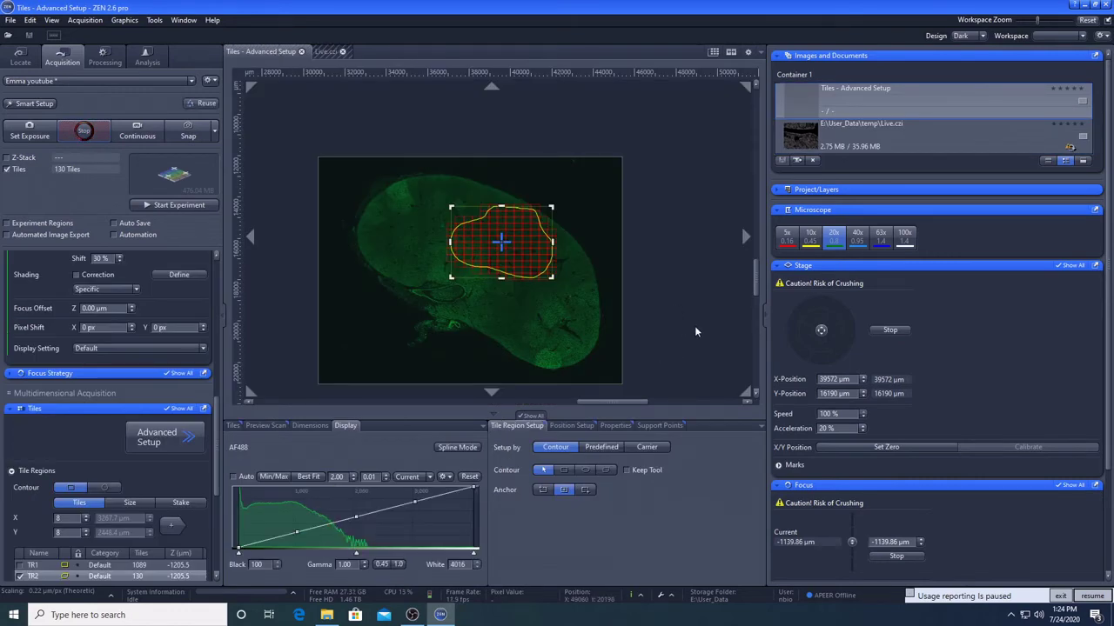
{"action": "scroll", "coordinate": [691, 332], "scroll_direction": "up", "scroll_amount": 2}
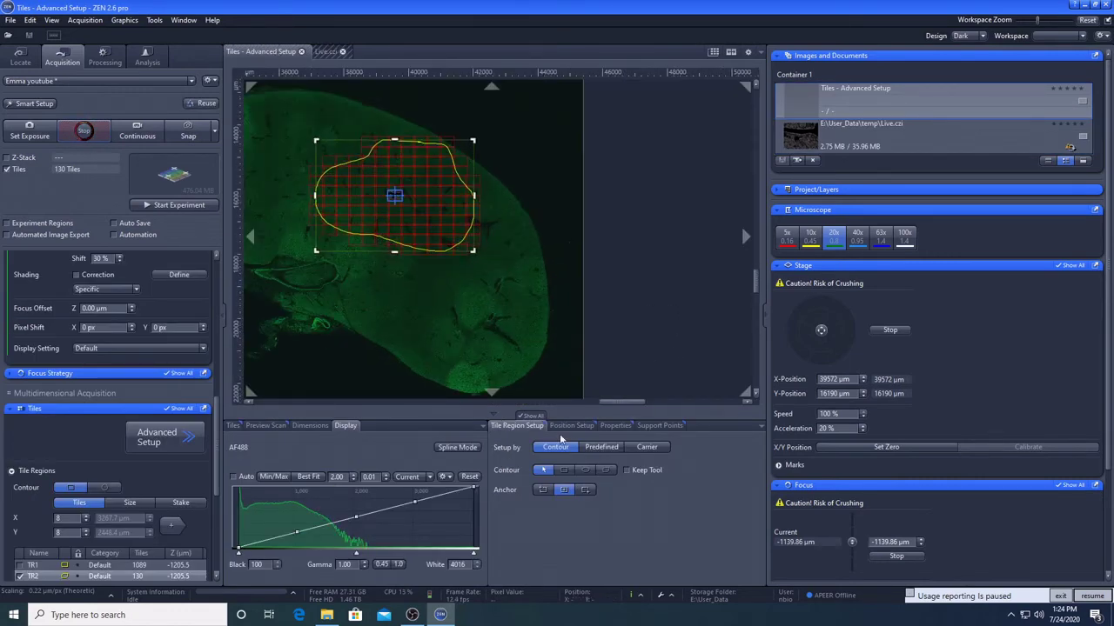
{"action": "left_click_drag", "start_coordinate": [624, 401], "coordinate": [612, 403]}
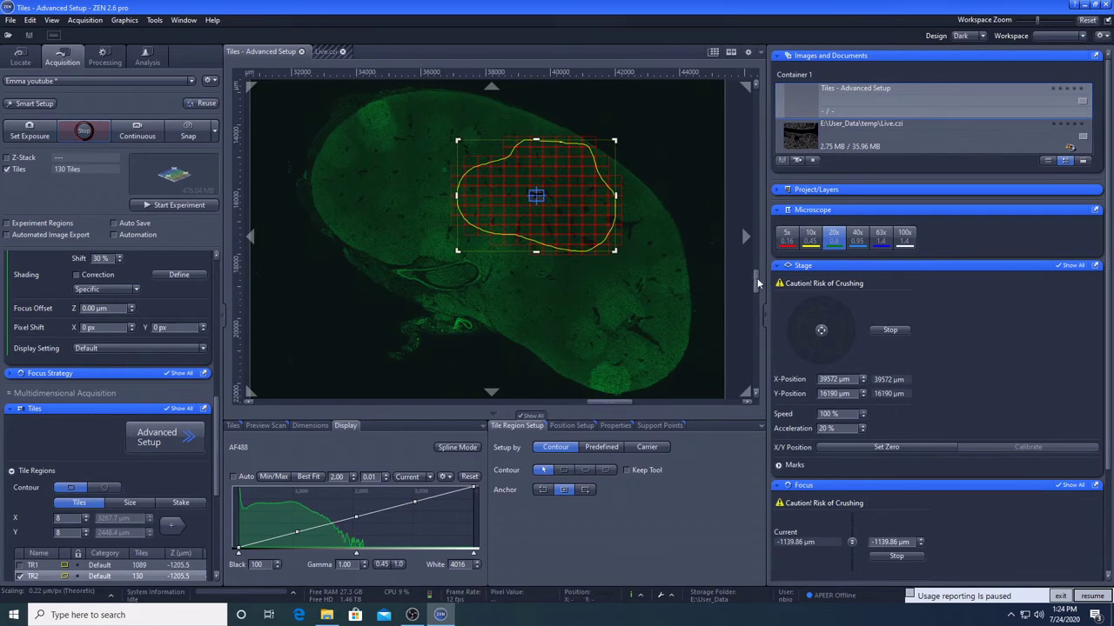
{"action": "scroll", "coordinate": [757, 280], "scroll_direction": "up", "scroll_amount": 1}
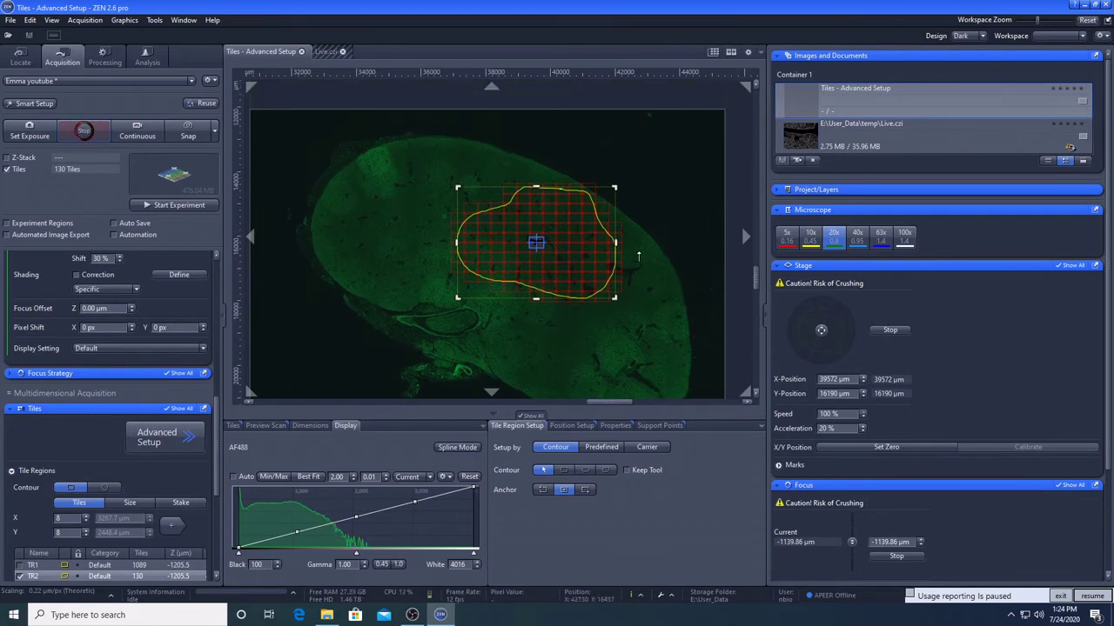
{"action": "scroll", "coordinate": [638, 254], "scroll_direction": "up", "scroll_amount": 2}
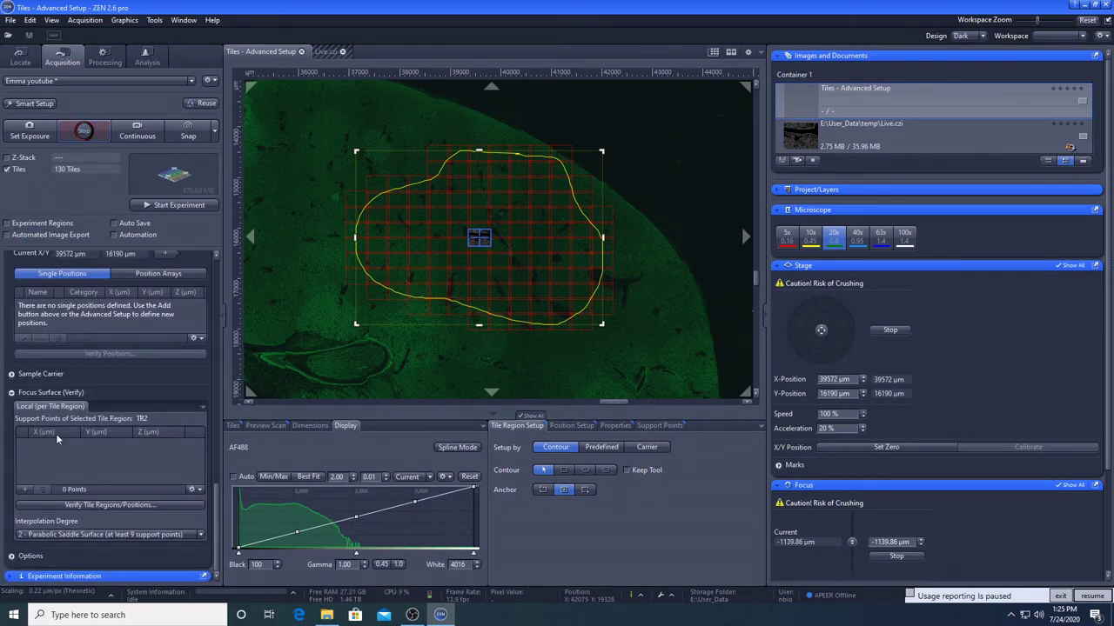
- Distribute 3×3 support points across TR2 and add points at the current stage and focus position
{"action": "left_click", "coordinate": [655, 426]}
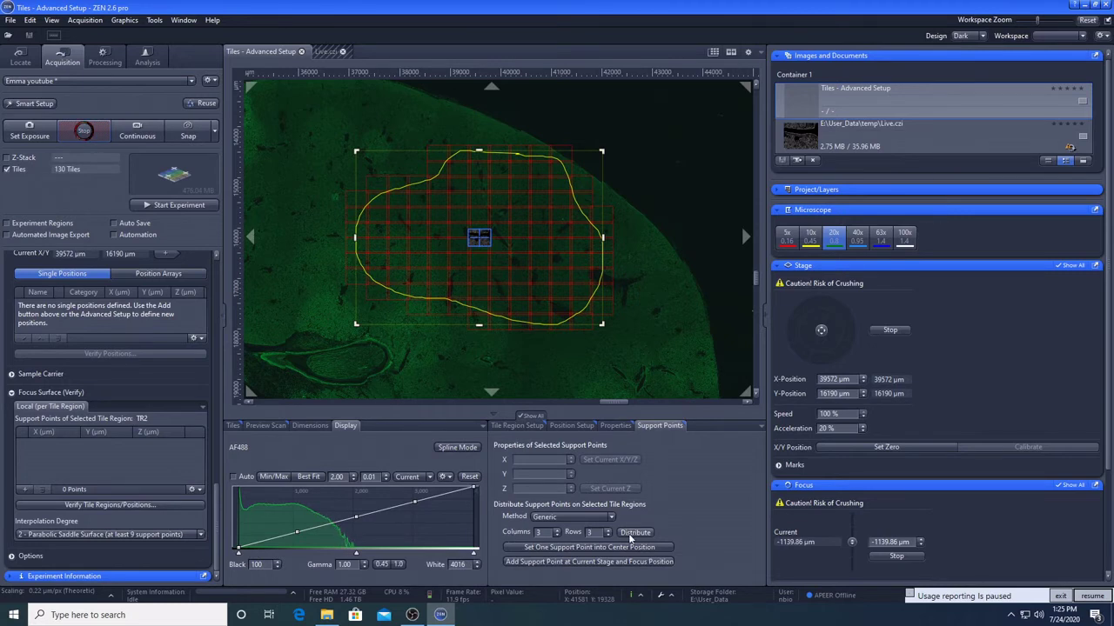
{"action": "left_click", "coordinate": [634, 534]}
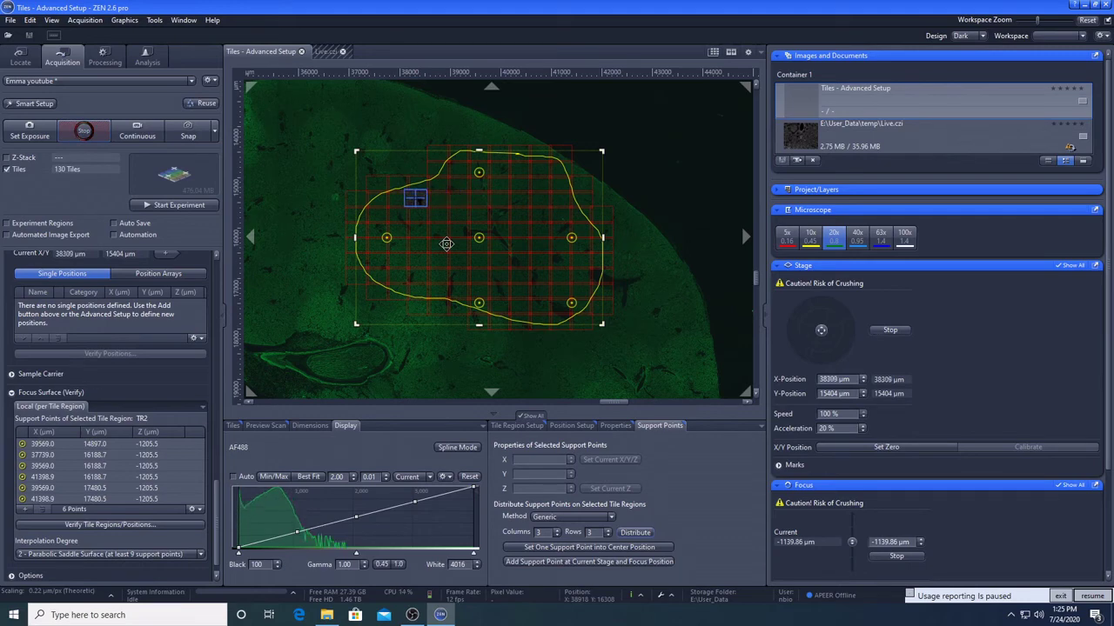
{"action": "left_click", "coordinate": [552, 563]}
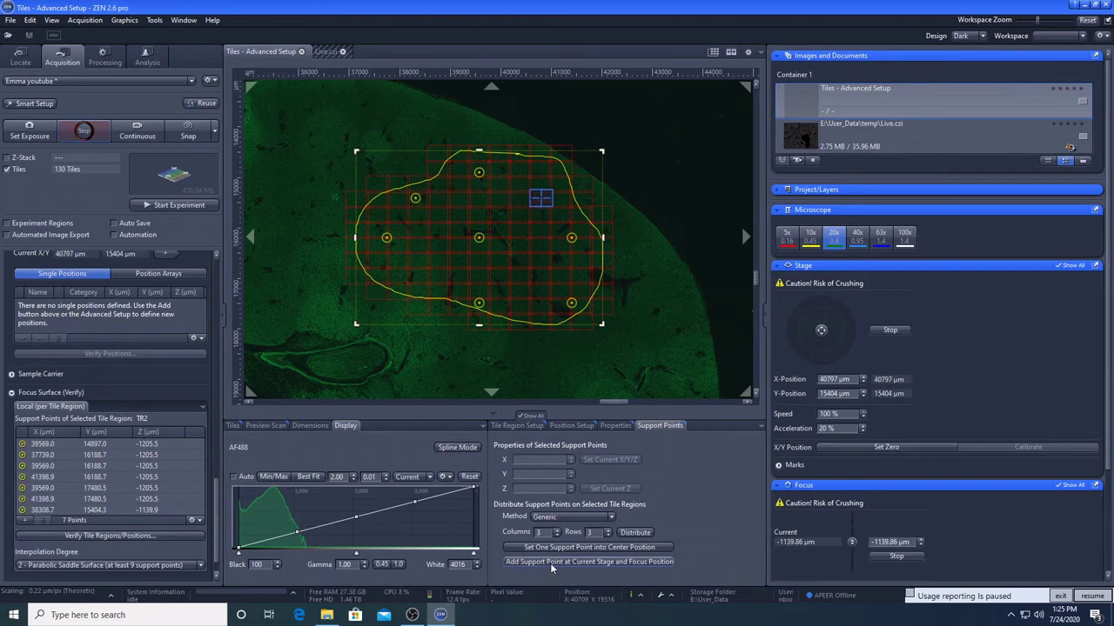
{"action": "left_click", "coordinate": [551, 563]}
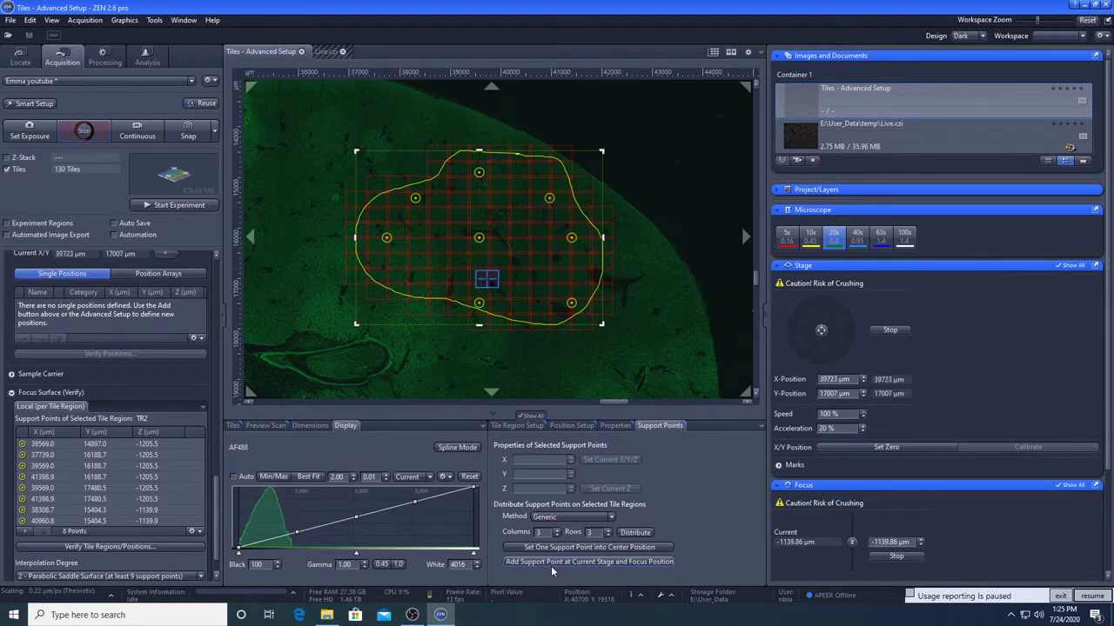
{"action": "left_click", "coordinate": [551, 564]}
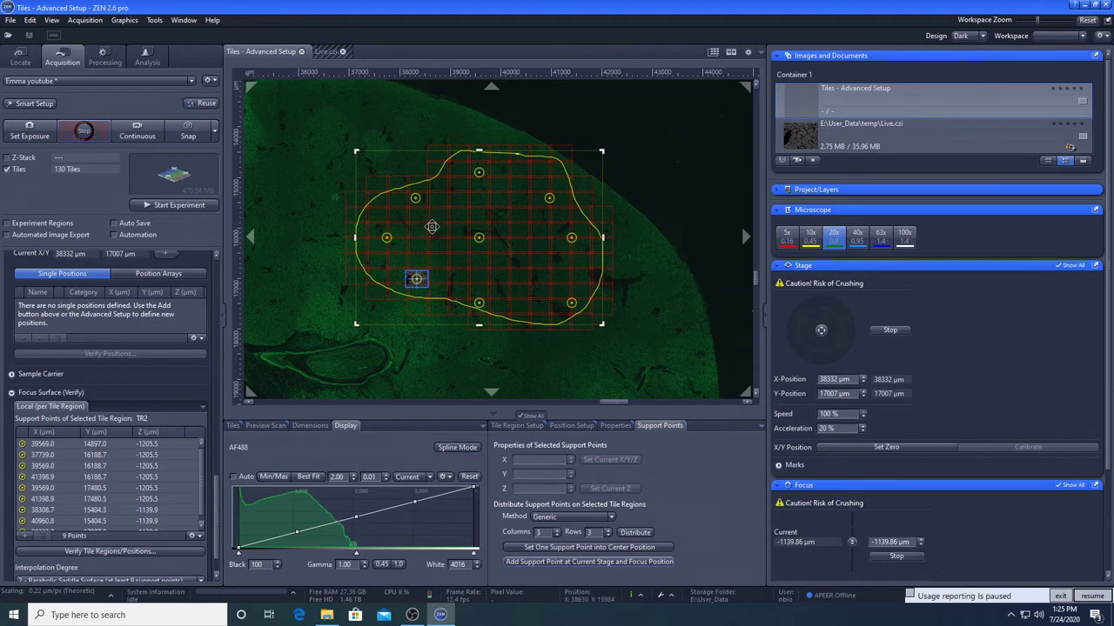
{"action": "scroll", "coordinate": [201, 476], "scroll_direction": "down", "scroll_amount": 1}
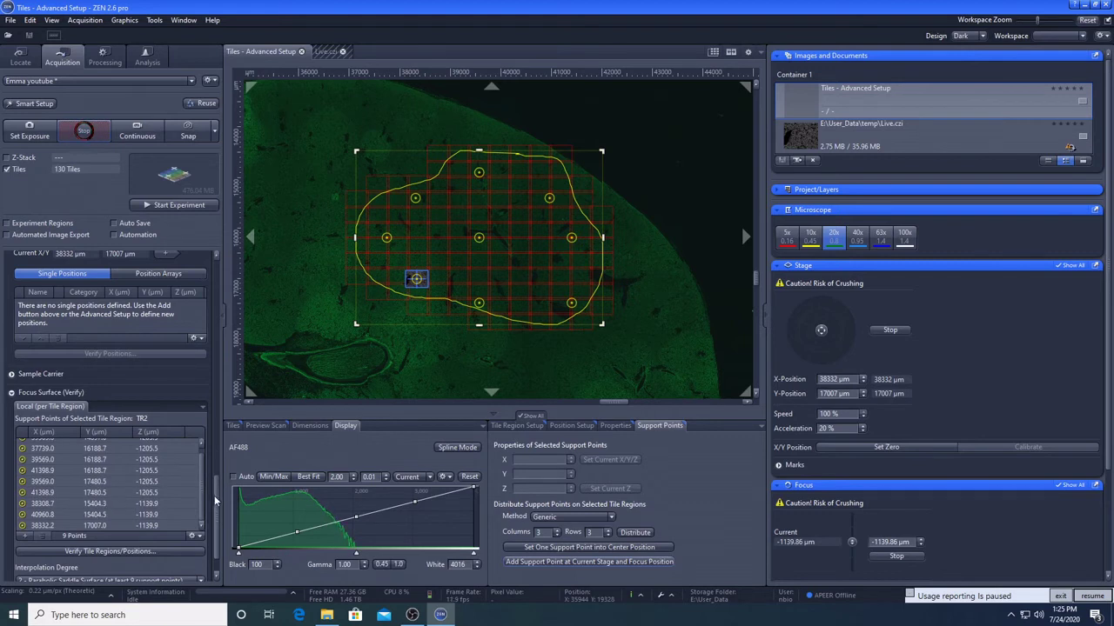
{"action": "scroll", "coordinate": [215, 501], "scroll_direction": "down", "scroll_amount": 2}
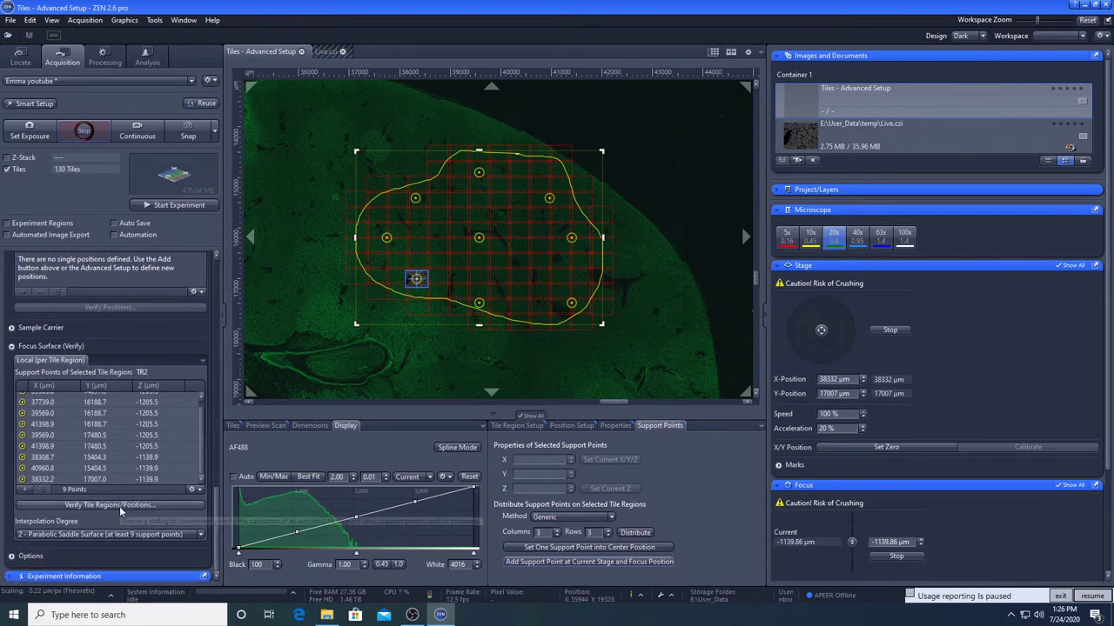
- Verify the support points, refocusing each with the mouse wheel before Set Z & Move to Next
{"action": "left_click", "coordinate": [118, 506]}
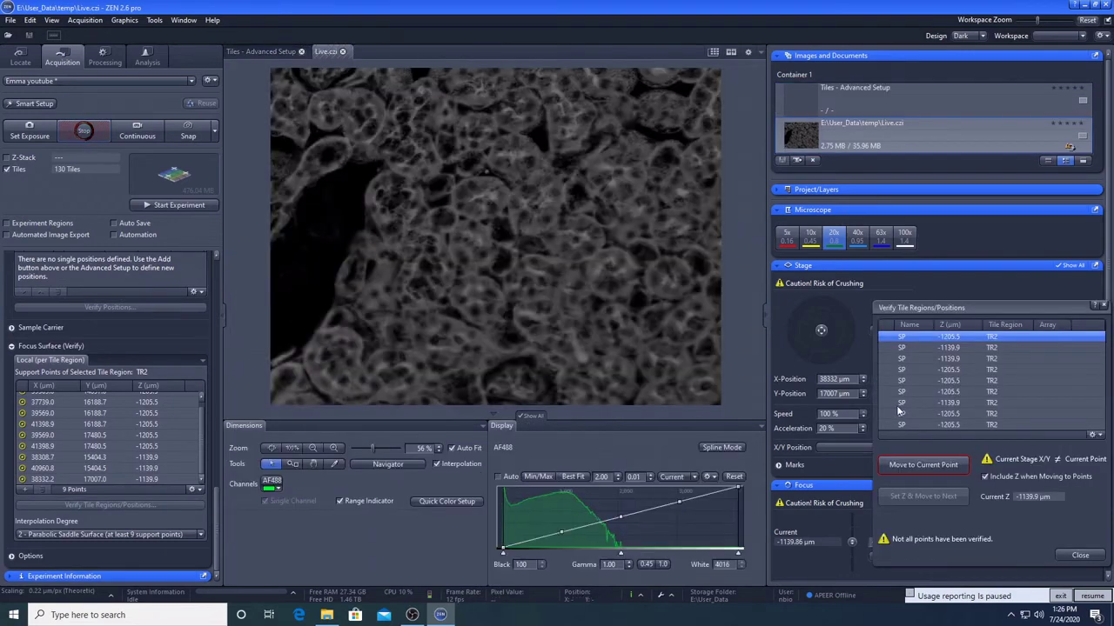
{"action": "left_click", "coordinate": [918, 468]}
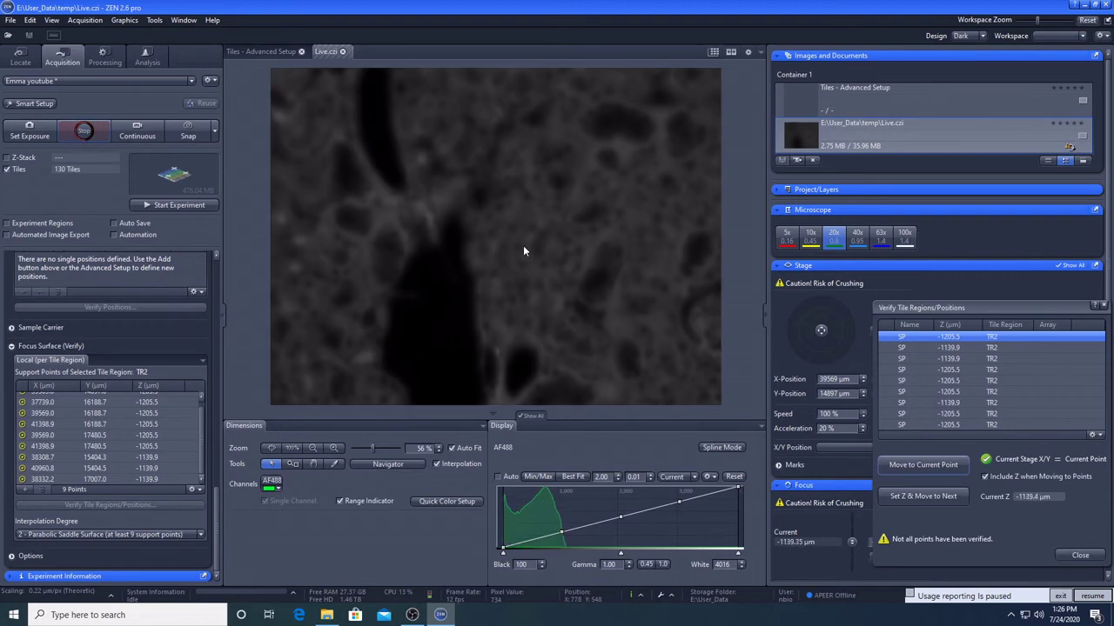
{"action": "key", "text": "ctrl"}
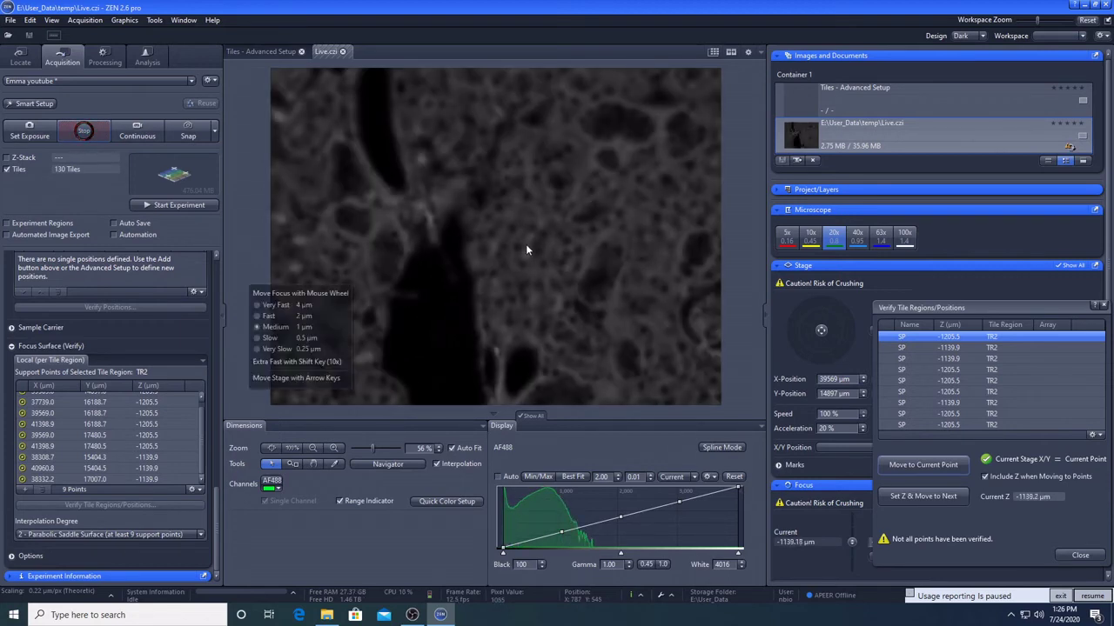
{"action": "scroll", "coordinate": [525, 249], "scroll_direction": "up", "scroll_amount": 5}
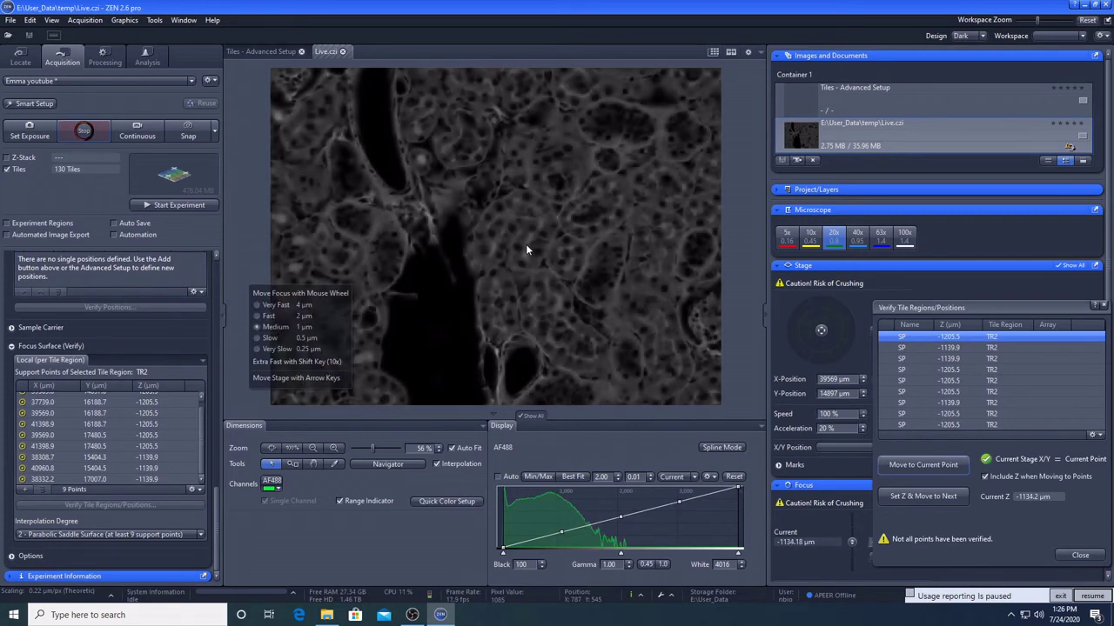
{"action": "scroll", "coordinate": [526, 249], "scroll_direction": "up", "scroll_amount": 1}
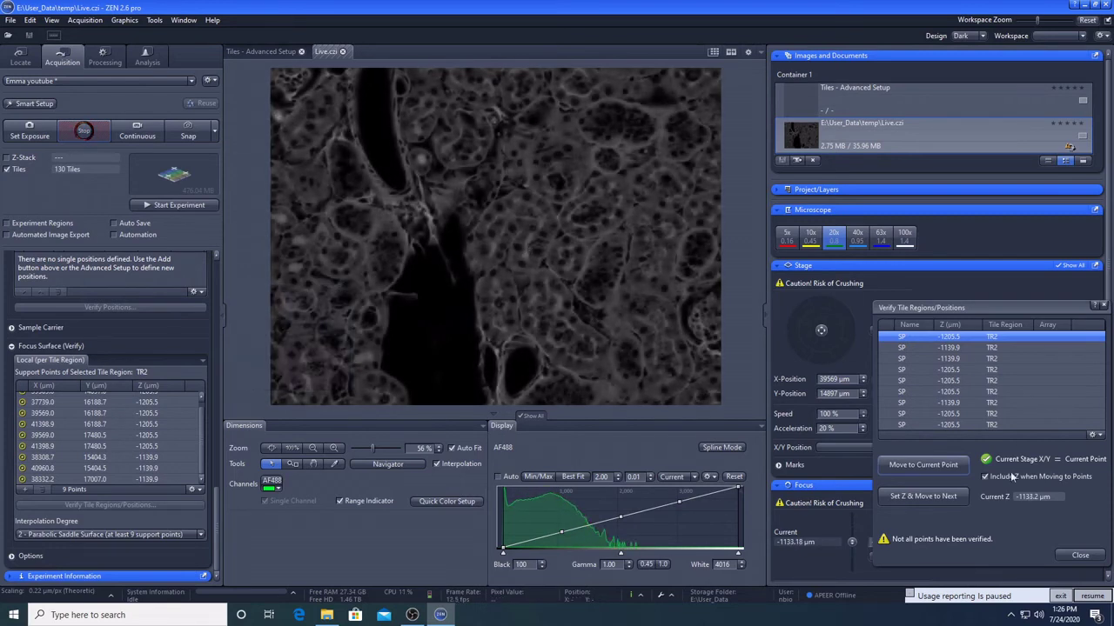
{"action": "left_click", "coordinate": [914, 499]}
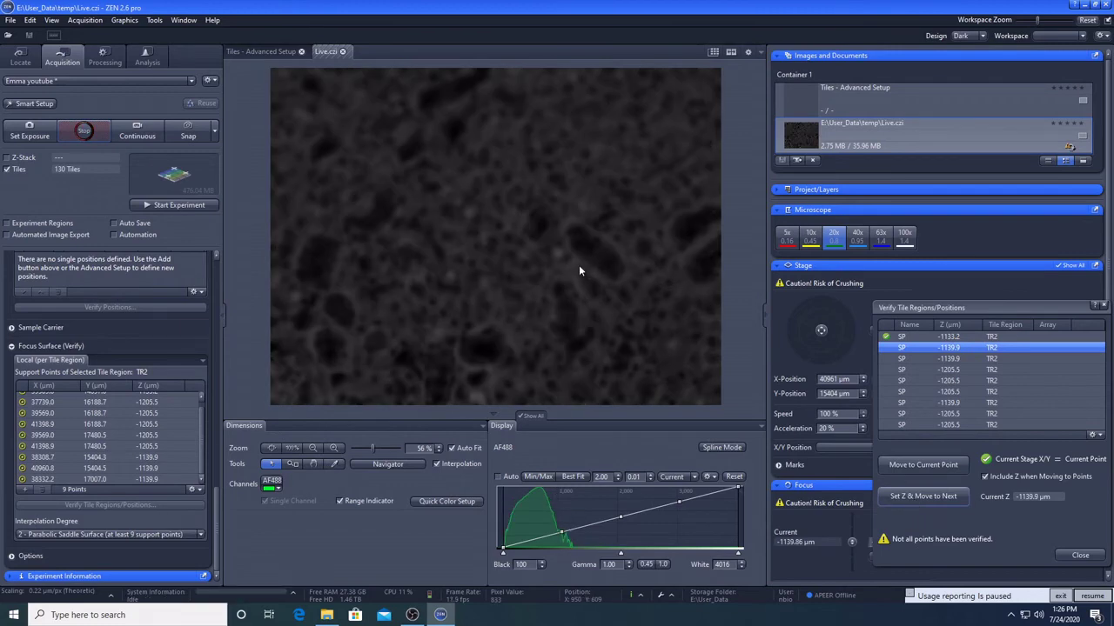
{"action": "mouse_move", "coordinate": [579, 270]}
{"action": "scroll", "coordinate": [585, 288], "scroll_direction": "up", "scroll_amount": 4}
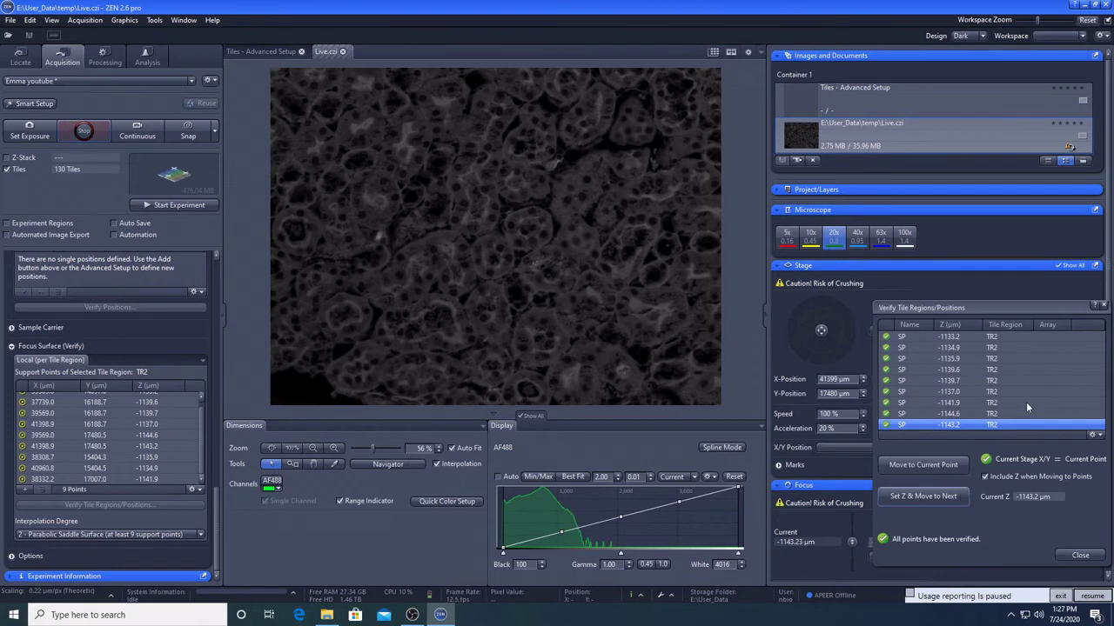
- Close verification, stop Live, and start the 130-tile Experiment-22 acquisition, checking its progress
{"action": "left_click", "coordinate": [1080, 556]}
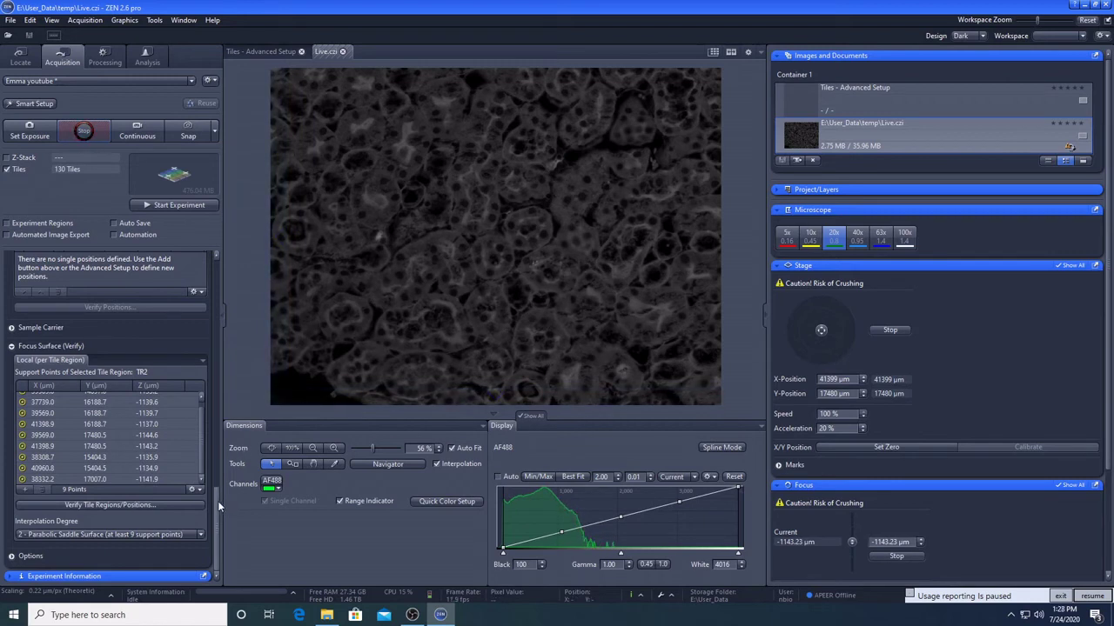
{"action": "left_click", "coordinate": [94, 132]}
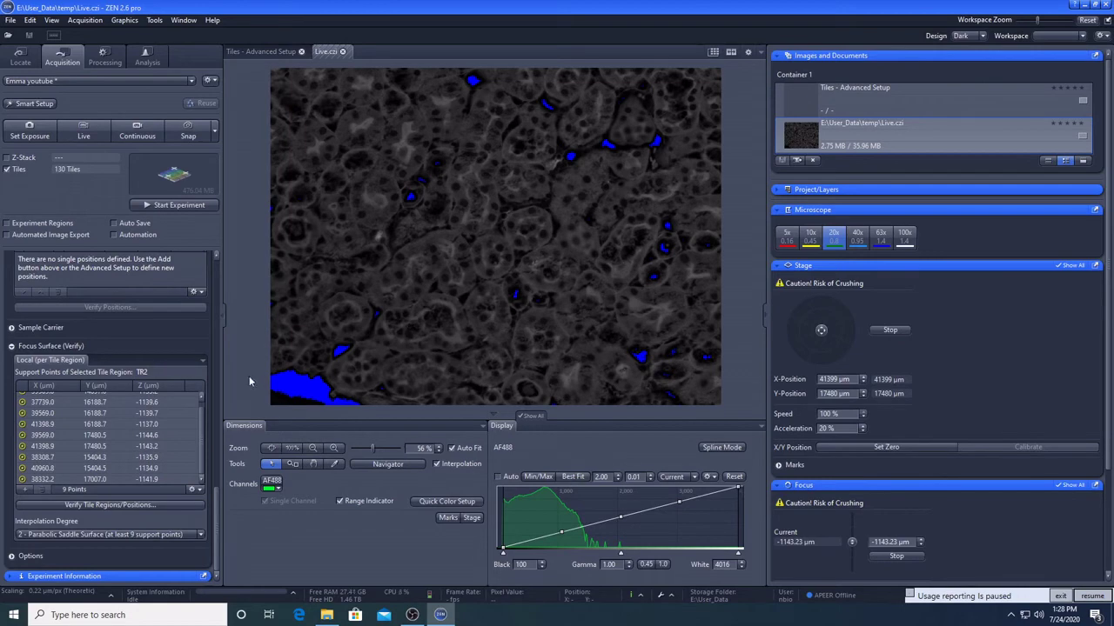
{"action": "left_click", "coordinate": [172, 206]}
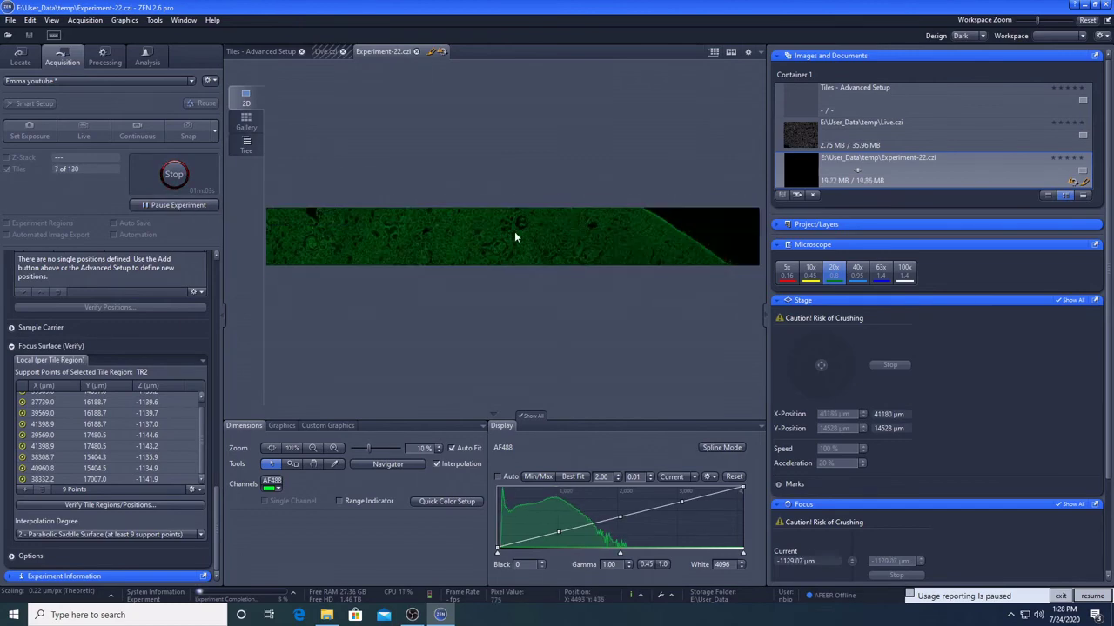
{"action": "left_click", "coordinate": [262, 52]}
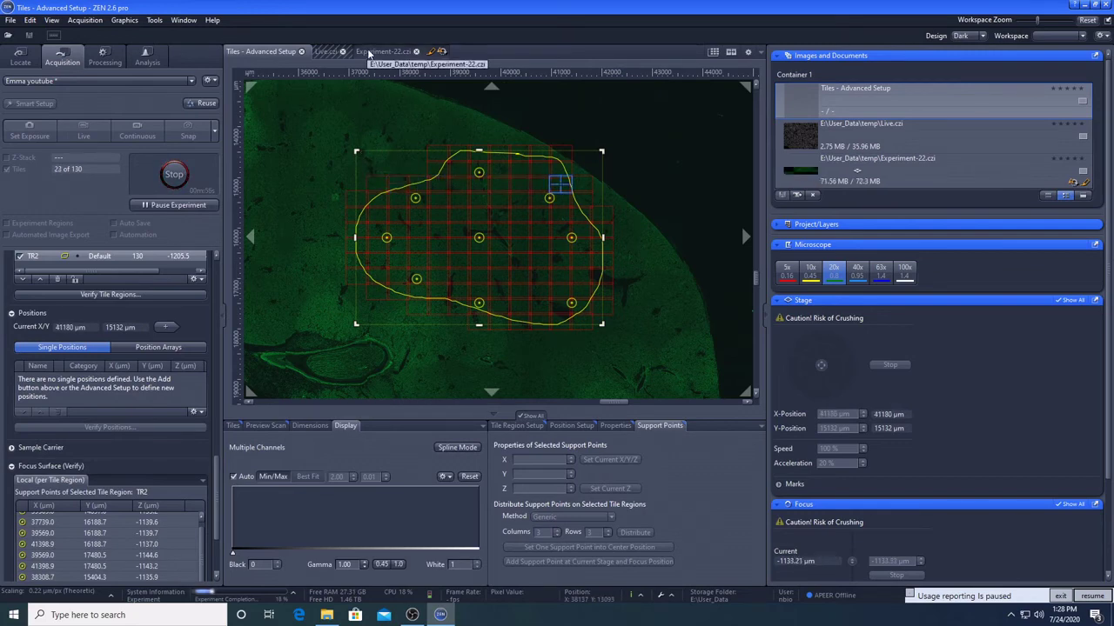
{"action": "left_click", "coordinate": [374, 52]}
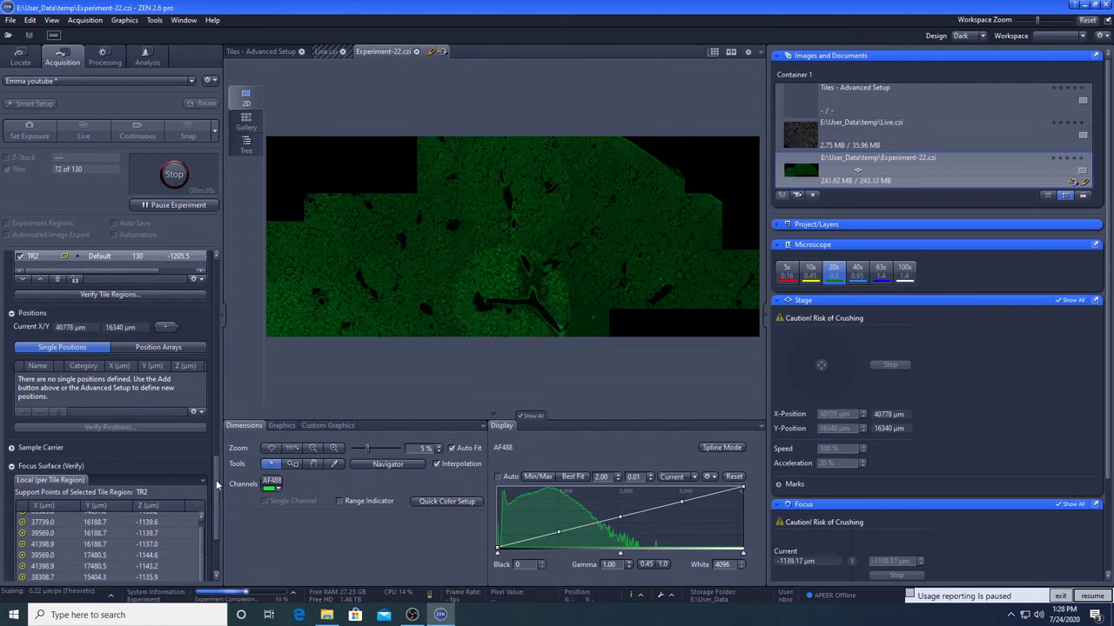
{"action": "left_click_drag", "start_coordinate": [217, 487], "coordinate": [217, 520]}
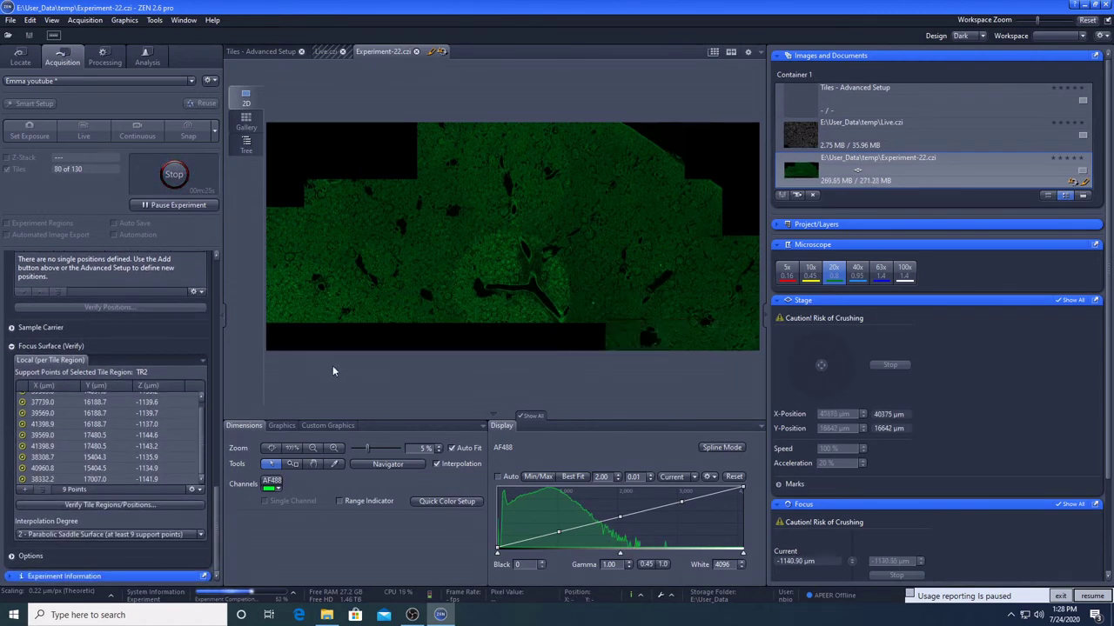
- Toggle the range indicator on the finished mosaic, then expand Options to see 10% tile overlap
{"action": "left_click", "coordinate": [340, 502]}
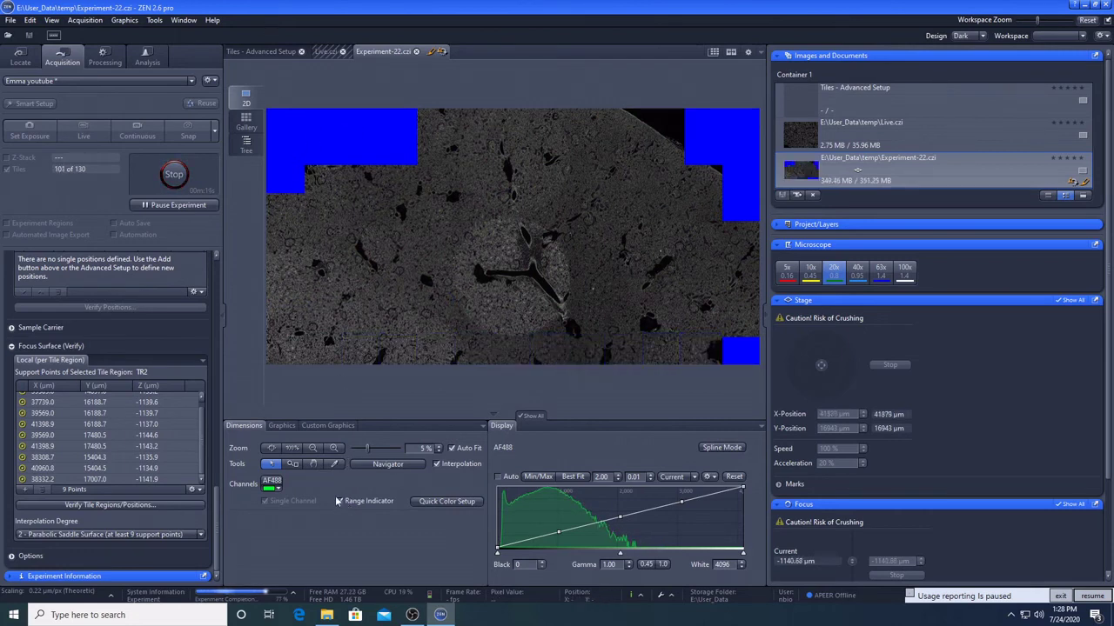
{"action": "left_click", "coordinate": [340, 502]}
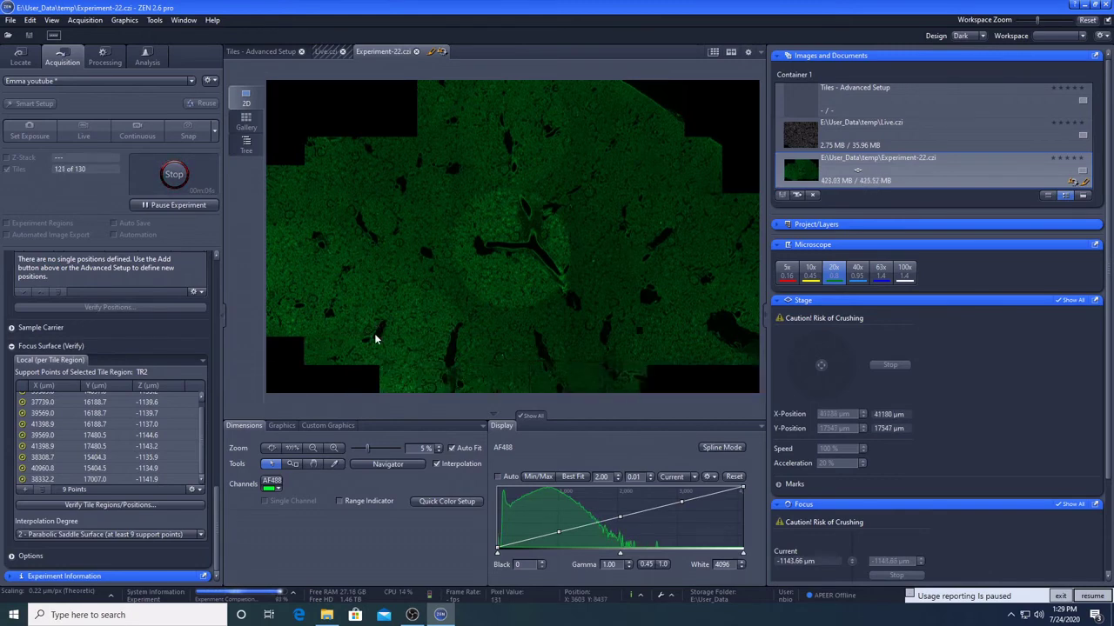
{"action": "left_click", "coordinate": [85, 556]}
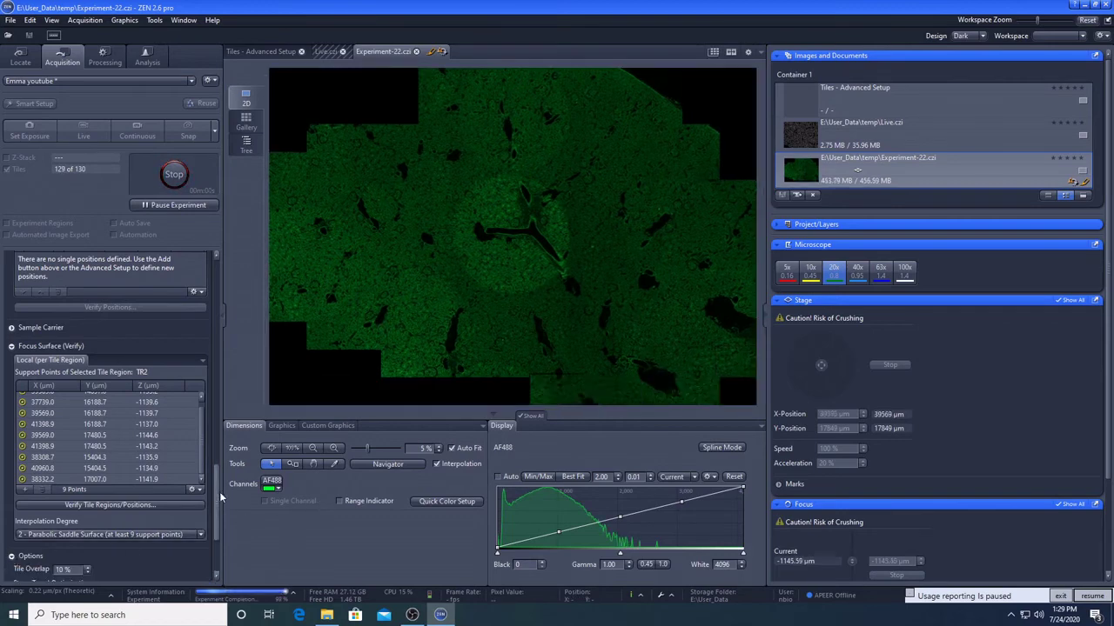
{"action": "scroll", "coordinate": [174, 479], "scroll_direction": "down", "scroll_amount": 3}
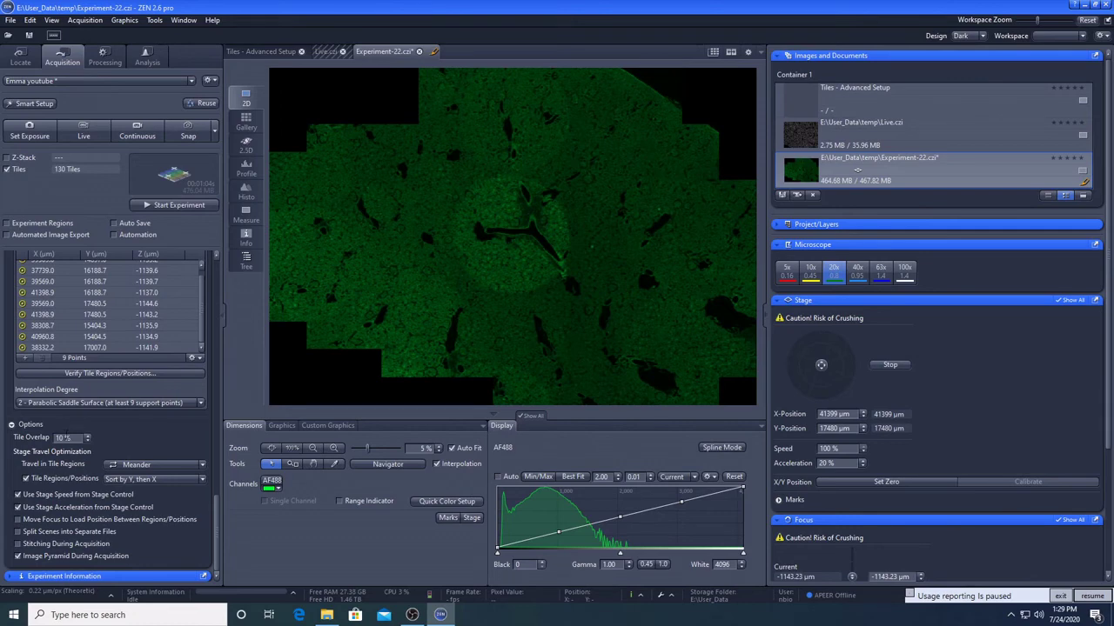
- Collapse Options, zoom into the mosaic, apply Best Fit (black 104, white 1983), and zoom back out
{"action": "left_click", "coordinate": [12, 426]}
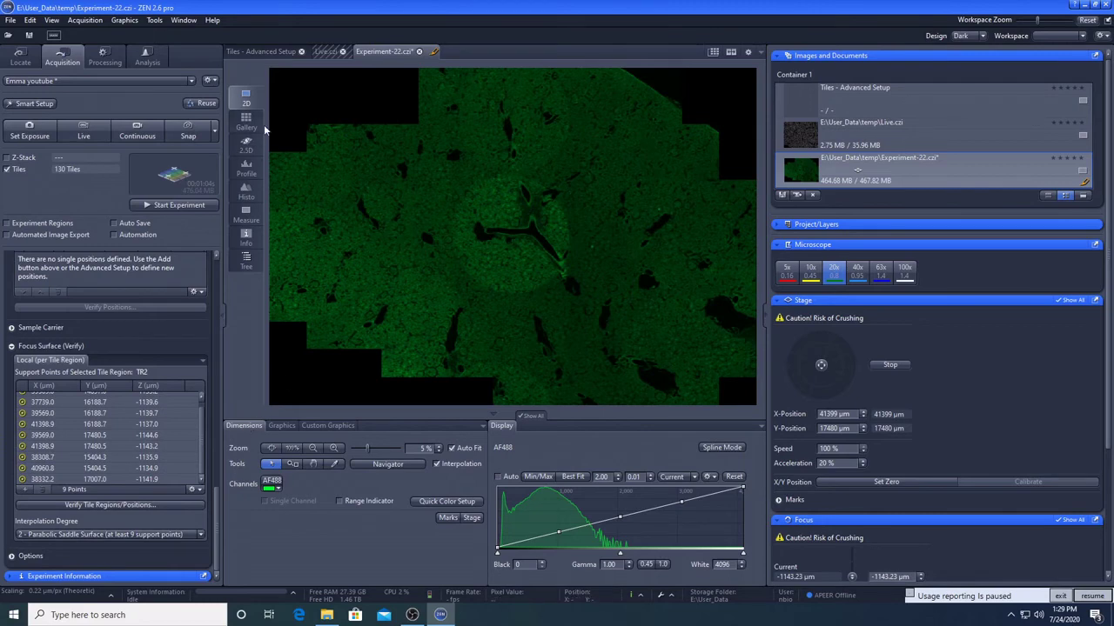
{"action": "scroll", "coordinate": [483, 205], "scroll_direction": "up", "scroll_amount": 2}
{"action": "scroll", "coordinate": [539, 357], "scroll_direction": "up", "scroll_amount": 6}
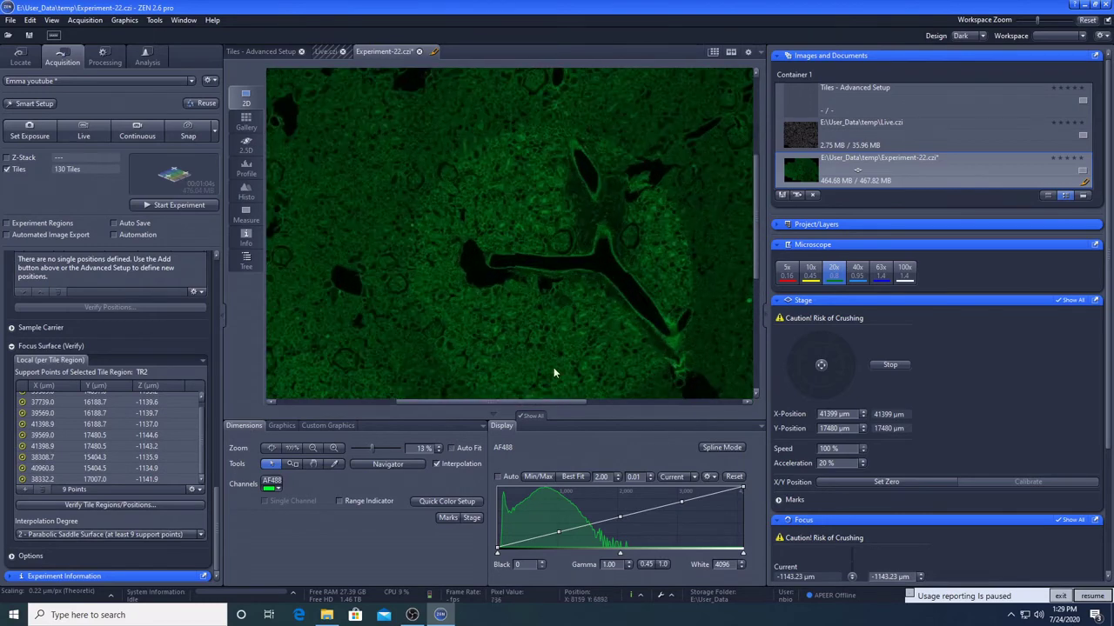
{"action": "left_click", "coordinate": [568, 476]}
{"action": "scroll", "coordinate": [447, 246], "scroll_direction": "down", "scroll_amount": 3}
{"action": "scroll", "coordinate": [447, 243], "scroll_direction": "down", "scroll_amount": 4}
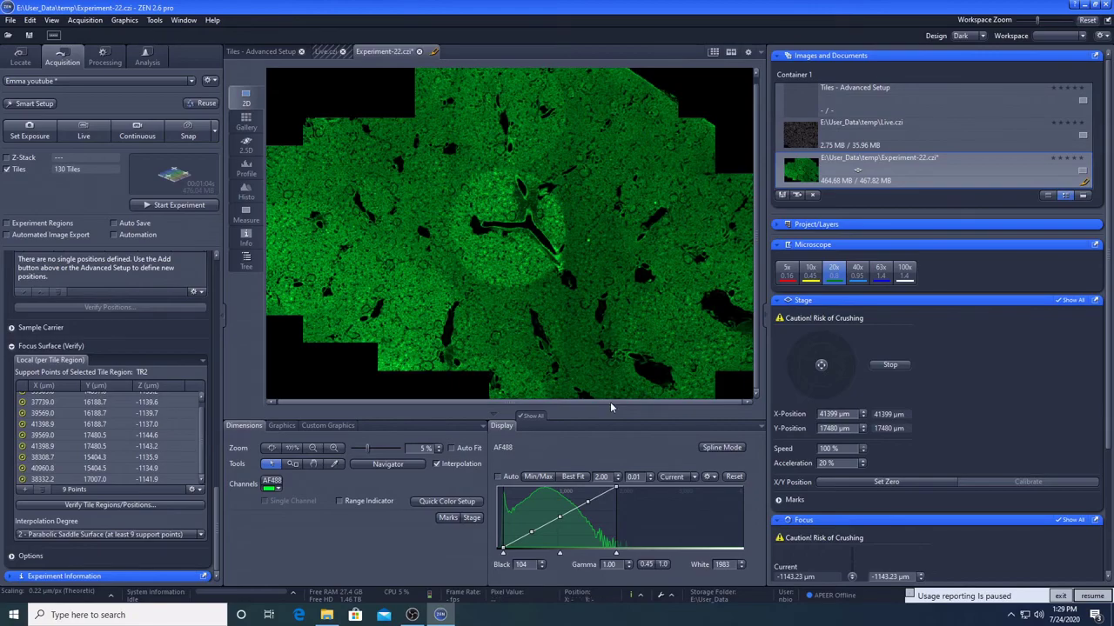
{"action": "scroll", "coordinate": [634, 266], "scroll_direction": "up", "scroll_amount": 6}
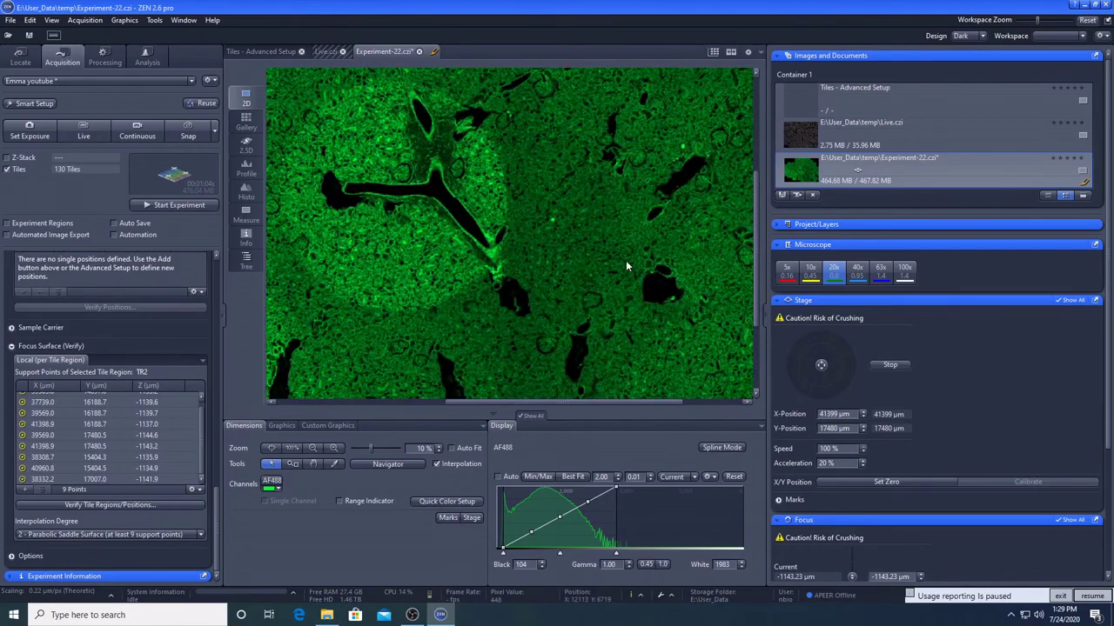
{"action": "scroll", "coordinate": [645, 274], "scroll_direction": "down", "scroll_amount": 8}
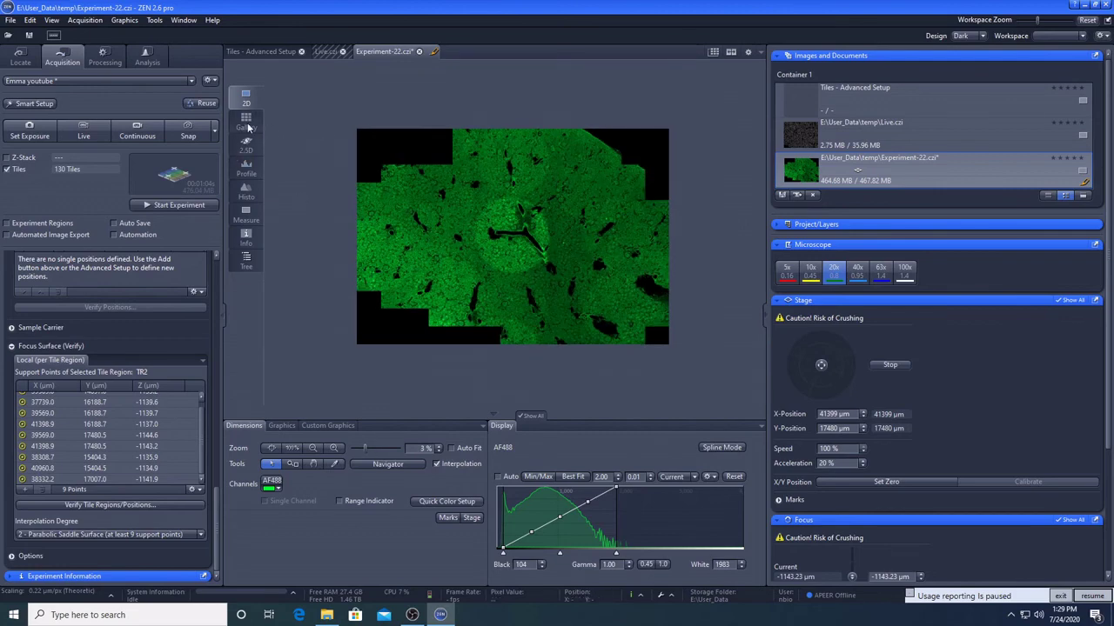
- Set up Stitching in Processing with Experiment-22.czi as the input image
{"action": "left_click", "coordinate": [108, 67]}
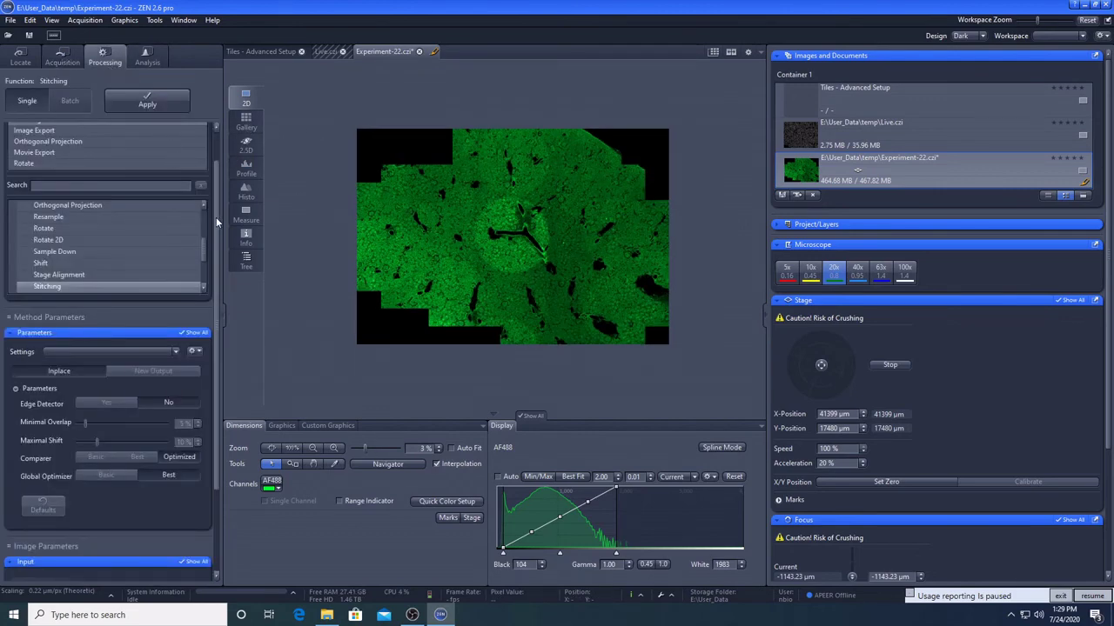
{"action": "scroll", "coordinate": [216, 209], "scroll_direction": "up", "scroll_amount": 1}
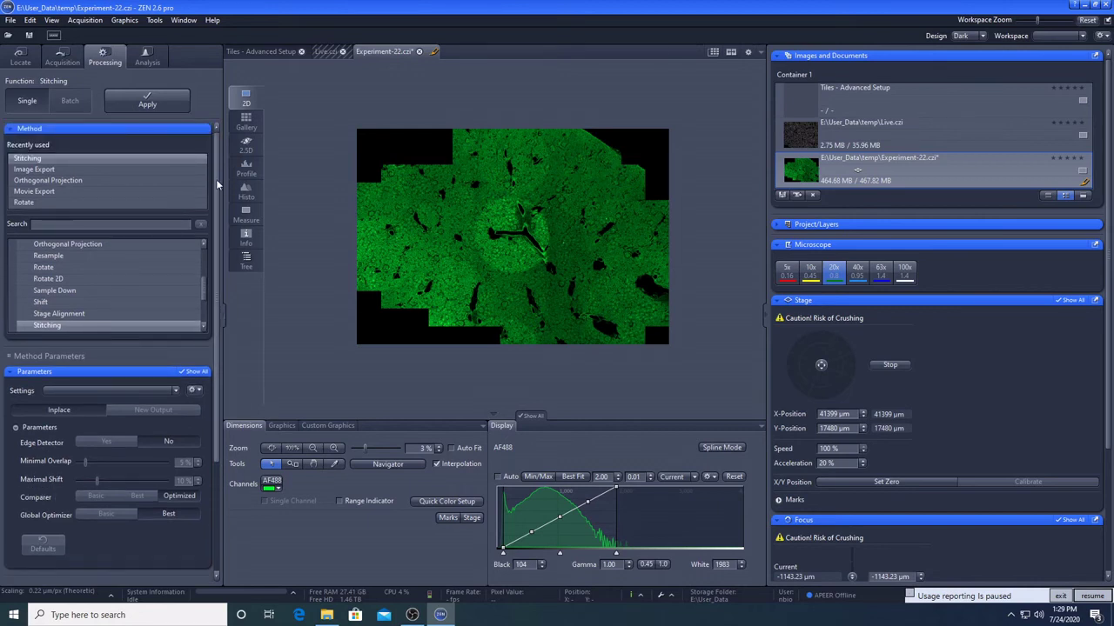
{"action": "scroll", "coordinate": [130, 391], "scroll_direction": "down", "scroll_amount": 4}
{"action": "left_click", "coordinate": [77, 524]}
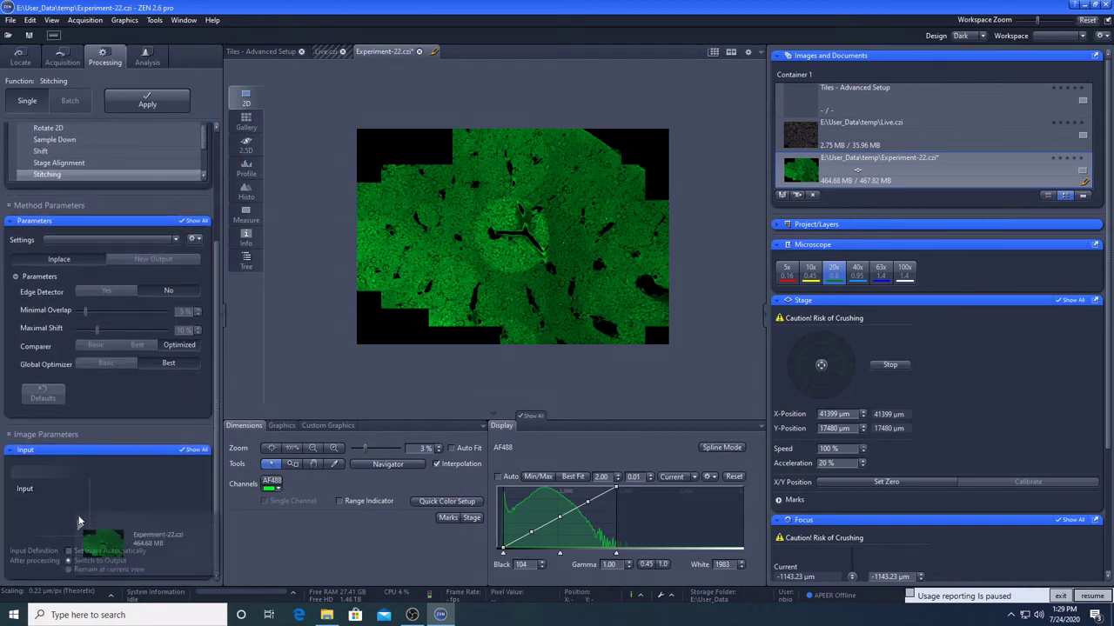
{"action": "left_click", "coordinate": [131, 539]}
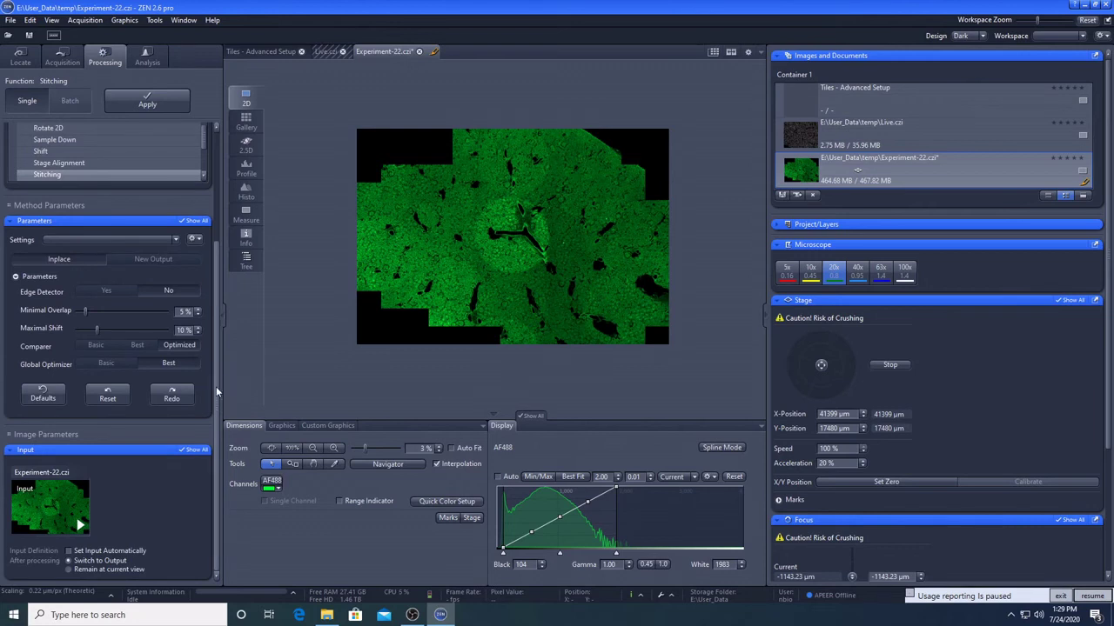
{"action": "scroll", "coordinate": [217, 358], "scroll_direction": "up", "scroll_amount": 2}
{"action": "scroll", "coordinate": [218, 352], "scroll_direction": "down", "scroll_amount": 2}
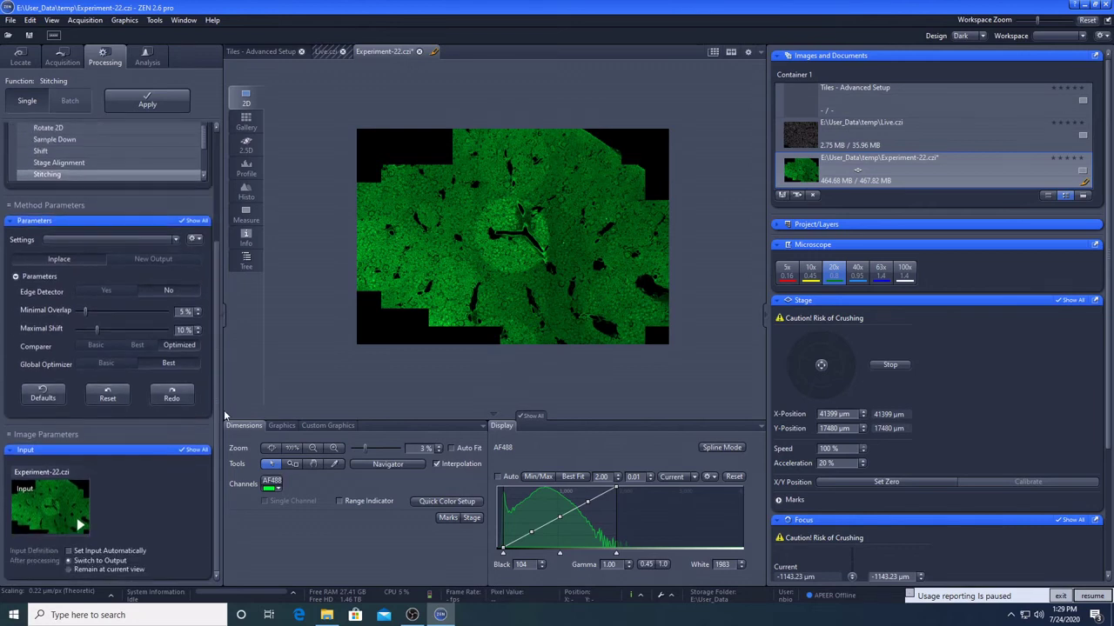
{"action": "scroll", "coordinate": [221, 409], "scroll_direction": "up", "scroll_amount": 5}
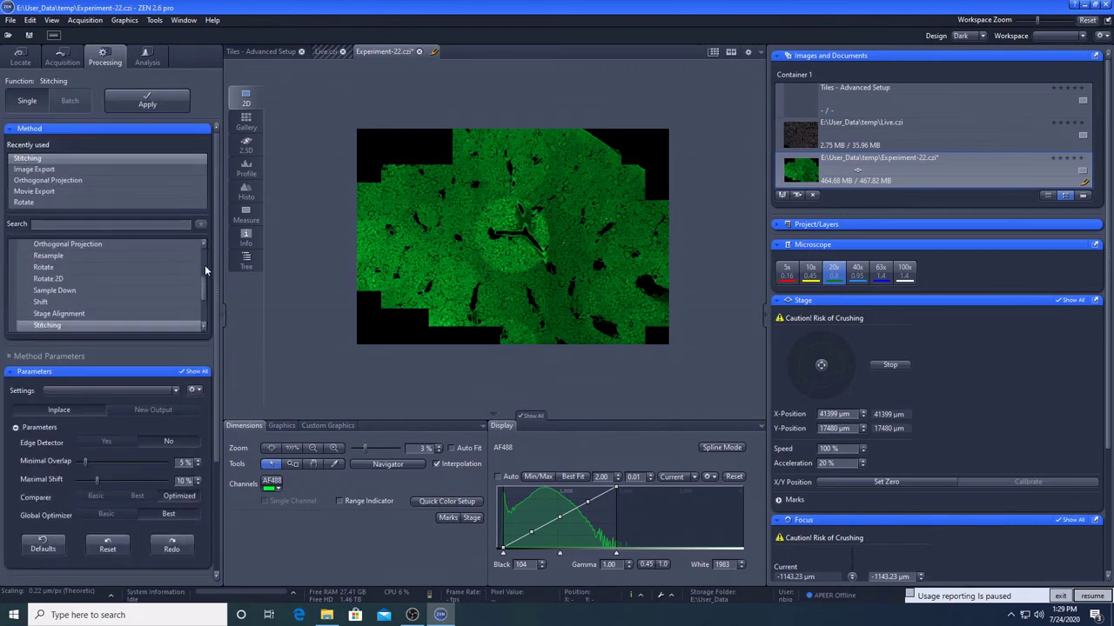
- Apply the stitching and zoom into the joined kidney tissue
{"action": "left_click", "coordinate": [157, 108]}
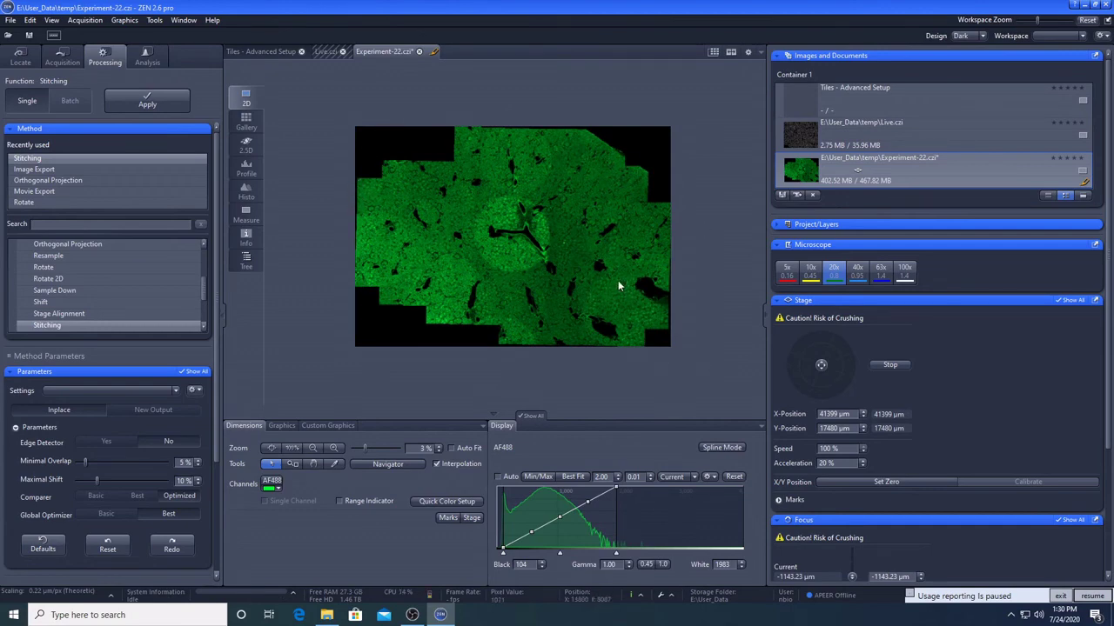
{"action": "scroll", "coordinate": [617, 280], "scroll_direction": "up", "scroll_amount": 2}
{"action": "scroll", "coordinate": [352, 293], "scroll_direction": "up", "scroll_amount": 4}
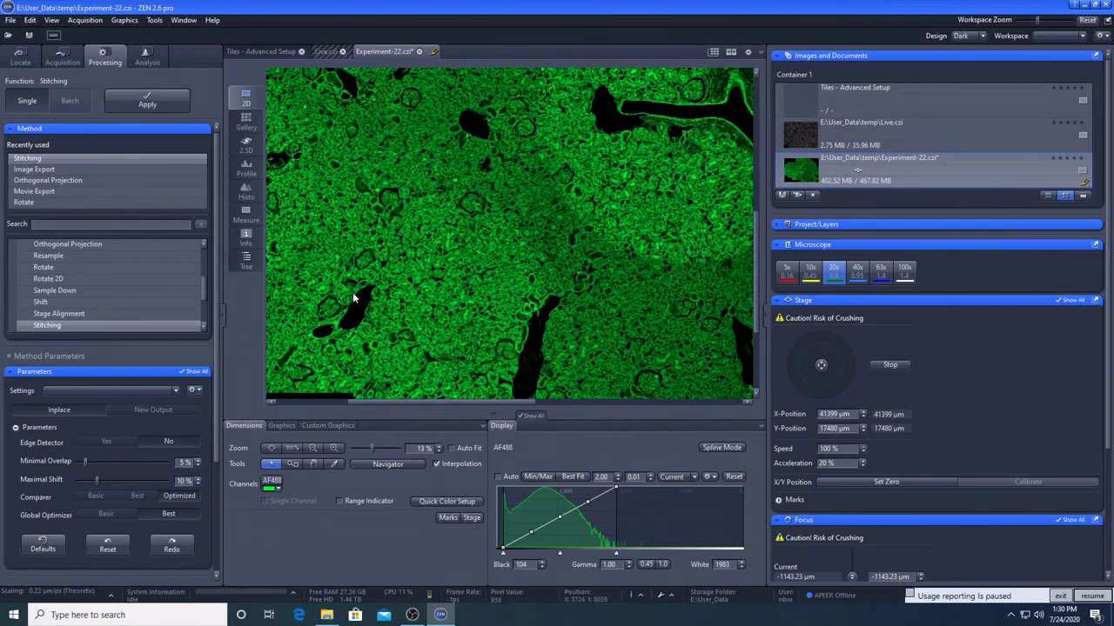
{"action": "scroll", "coordinate": [352, 293], "scroll_direction": "up", "scroll_amount": 5}
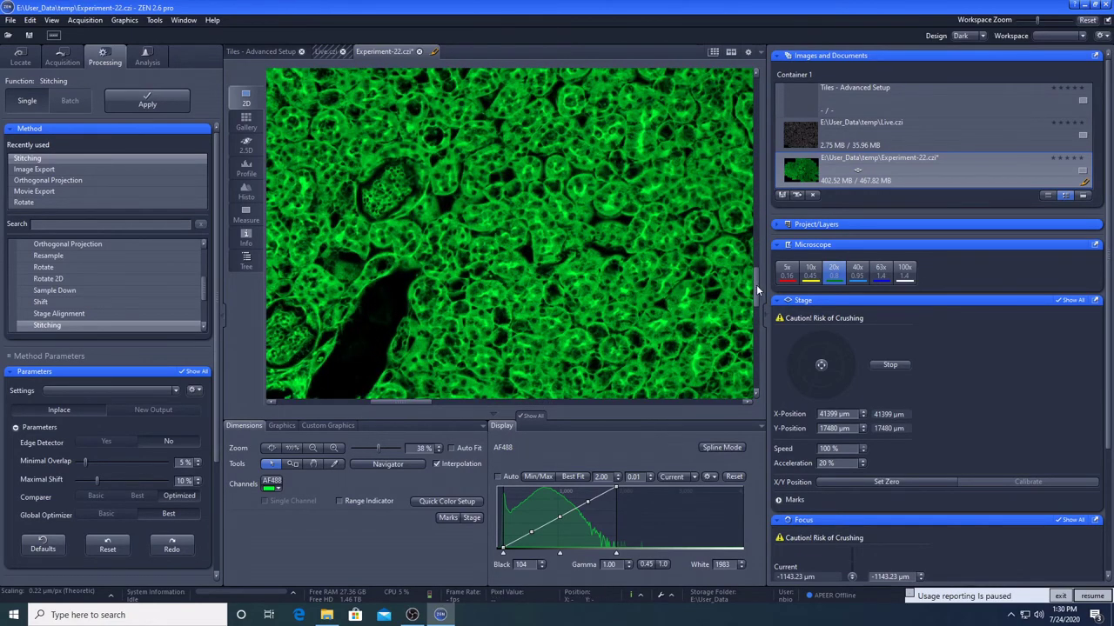
{"action": "left_click_drag", "start_coordinate": [755, 284], "coordinate": [741, 136]}
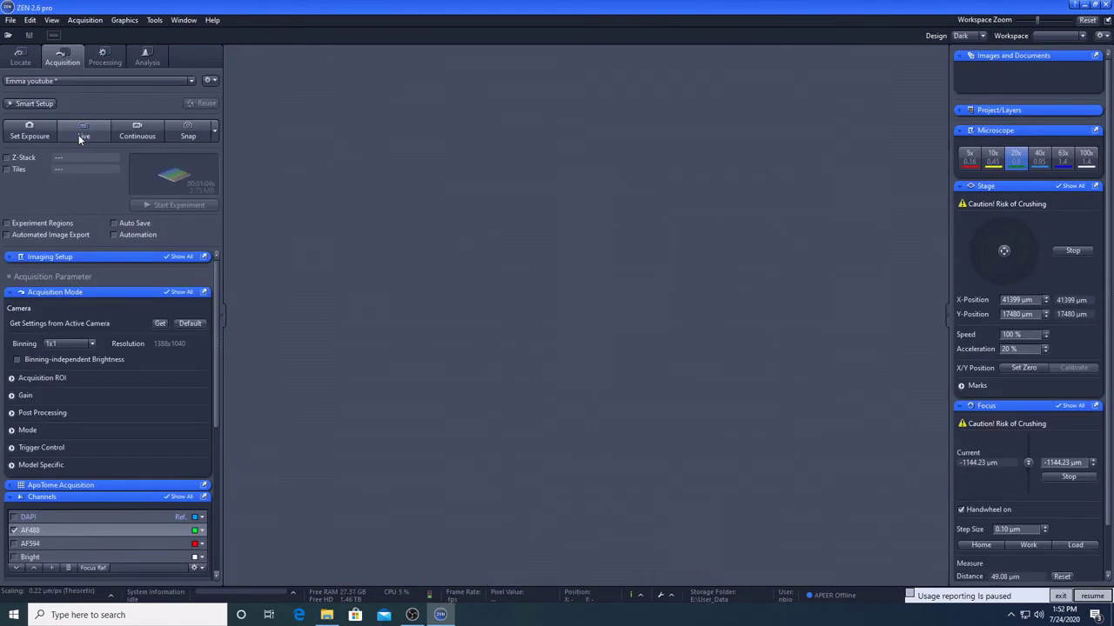
- View the kidney tissue live, then snap a single widefield image, Snap-471
{"action": "left_click", "coordinate": [79, 138]}
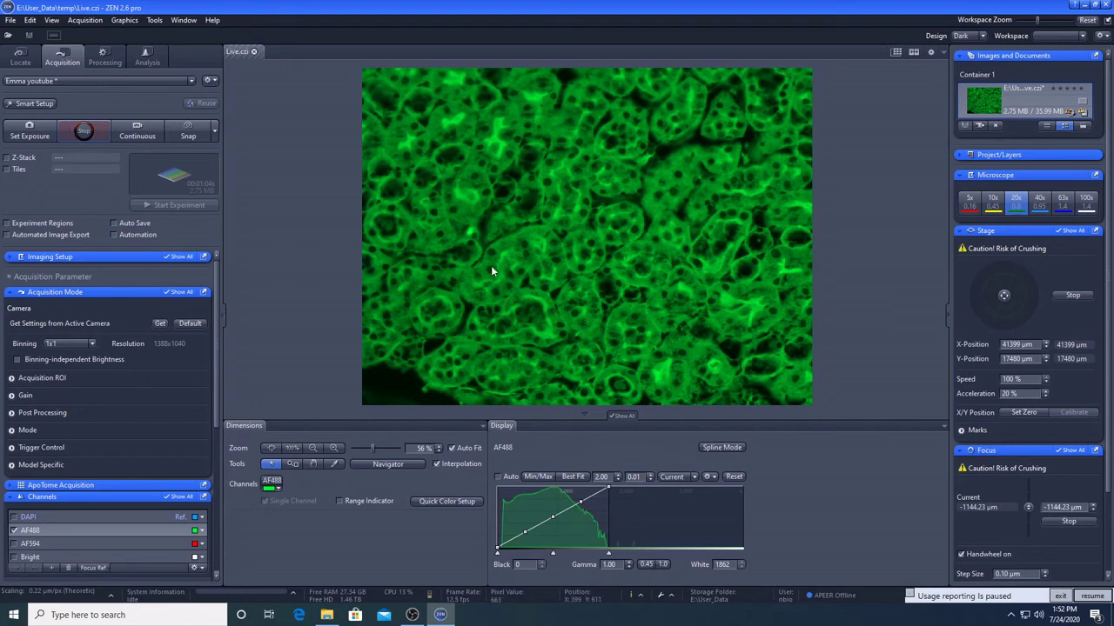
{"action": "left_click", "coordinate": [189, 135]}
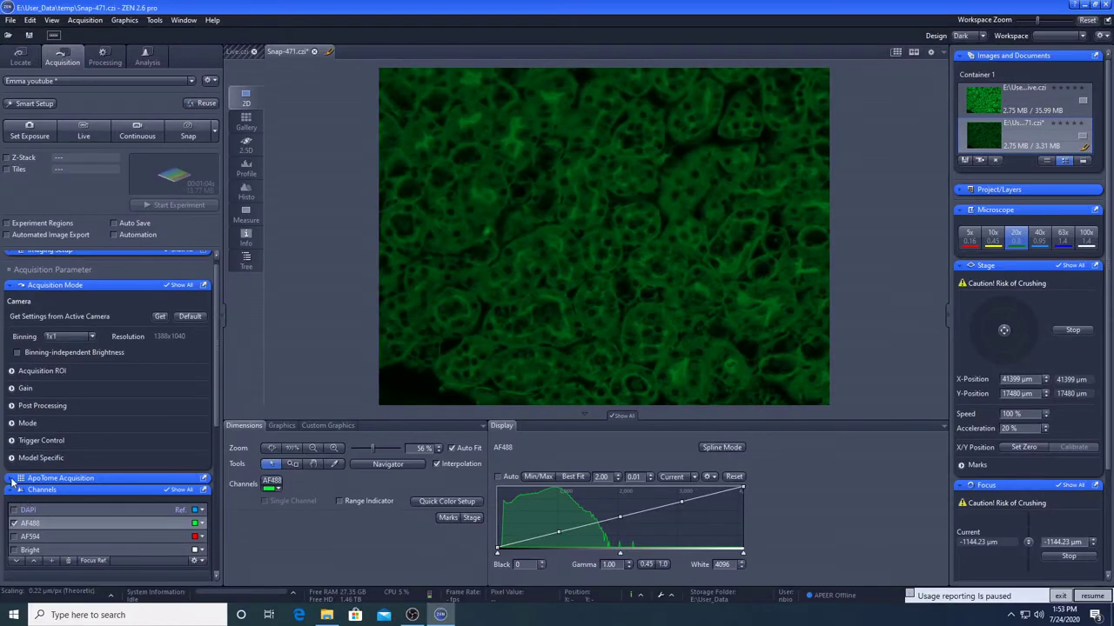
- Snap ApoTome image Snap-472 and create its optically sectioned Snap-472-ApoTome-01 with local bleaching correction
{"action": "left_click", "coordinate": [12, 479]}
{"action": "scroll", "coordinate": [216, 399], "scroll_direction": "down", "scroll_amount": 1}
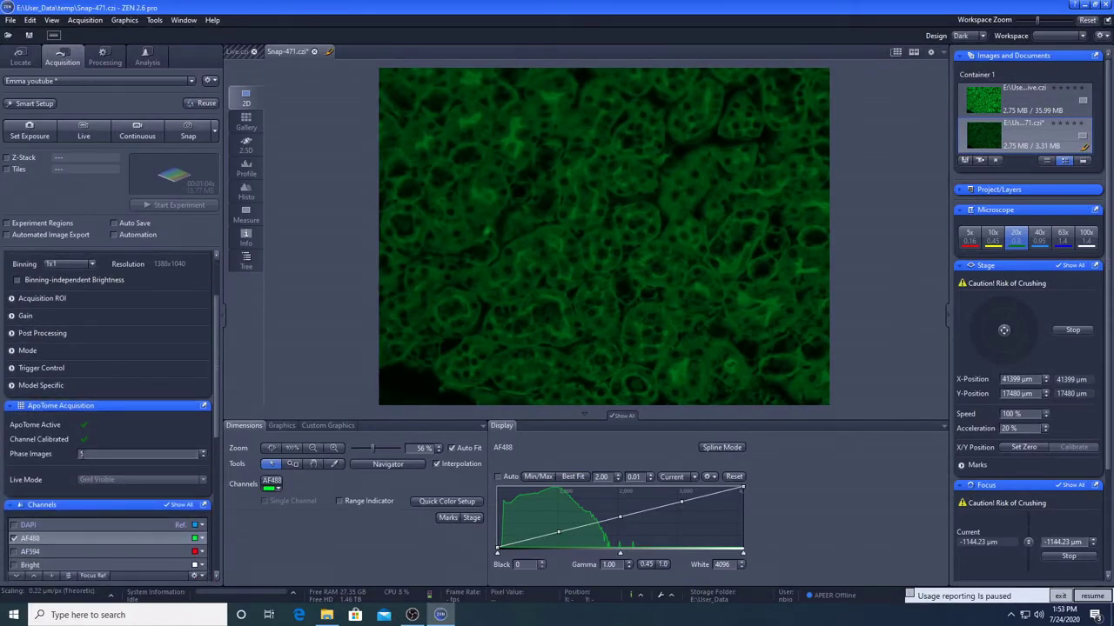
{"action": "left_click", "coordinate": [207, 141]}
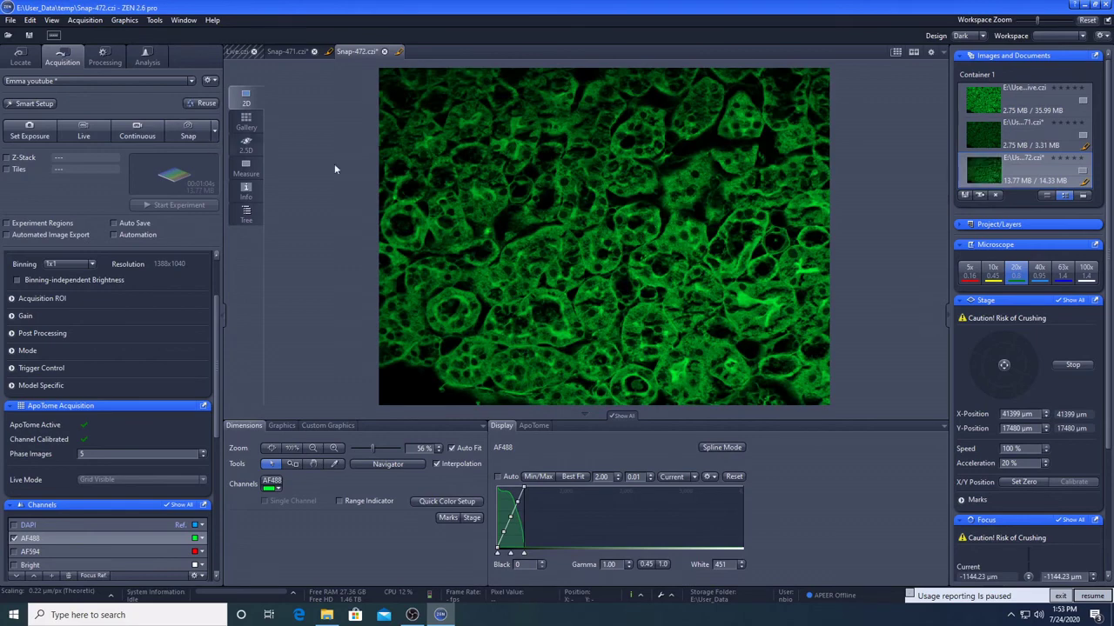
{"action": "left_click", "coordinate": [534, 427]}
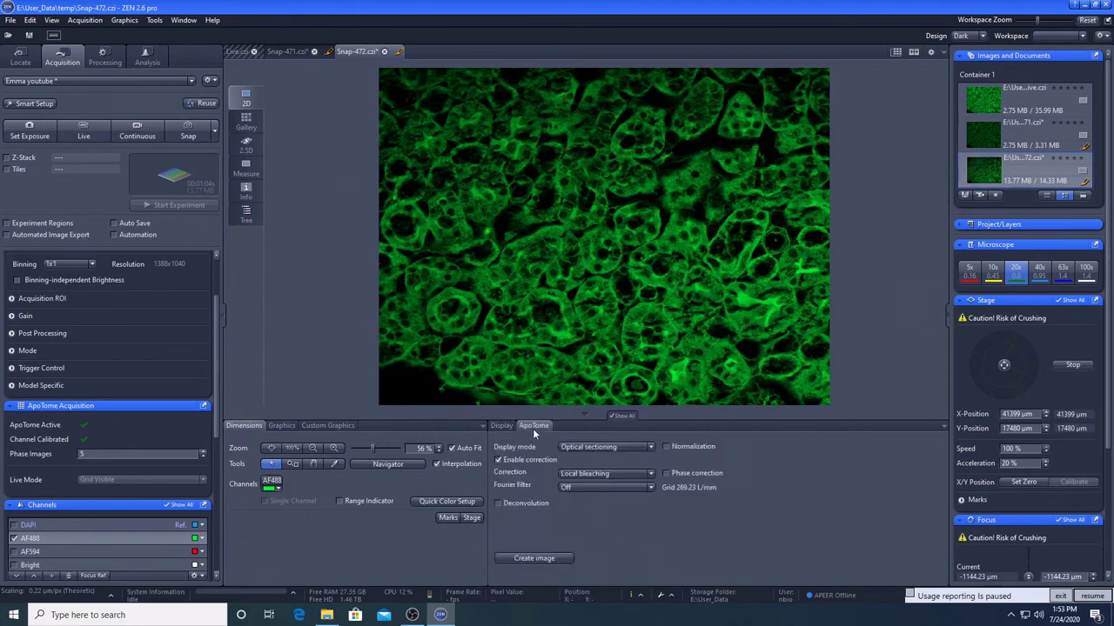
{"action": "left_click", "coordinate": [533, 561]}
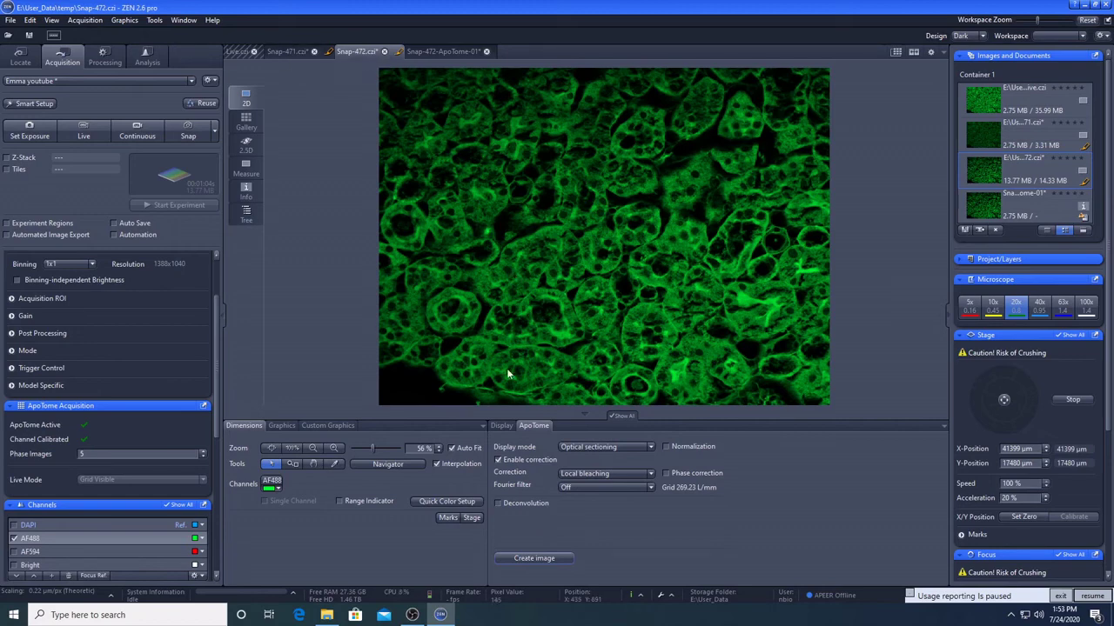
- Brighten Snap-471 by lowering its white point, then compare it with Snap-472
{"action": "left_click", "coordinate": [499, 426]}
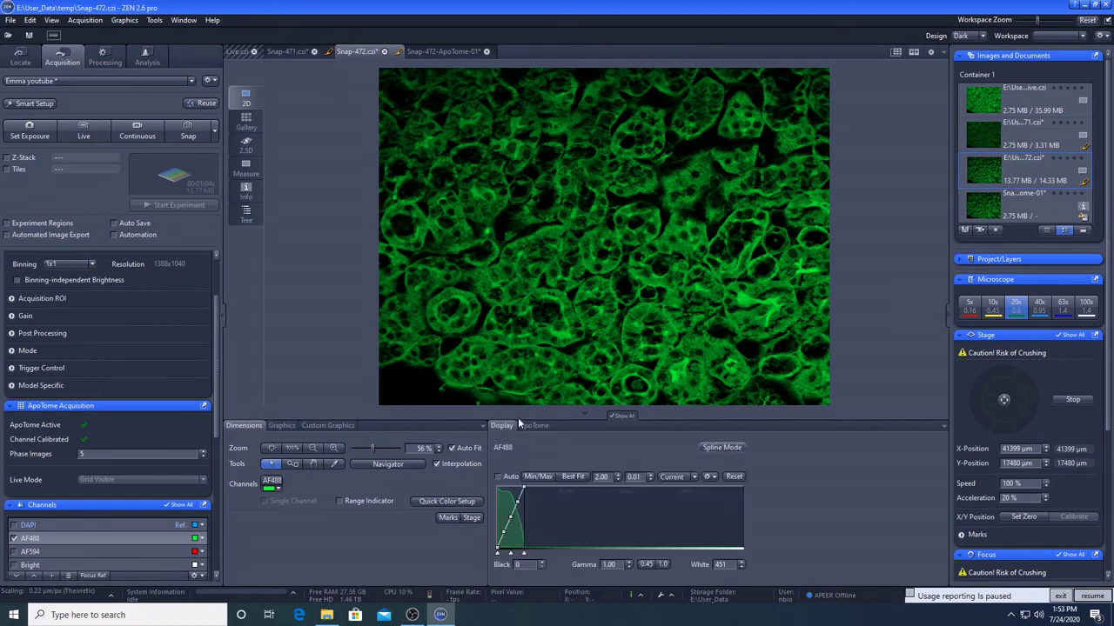
{"action": "left_click", "coordinate": [290, 51]}
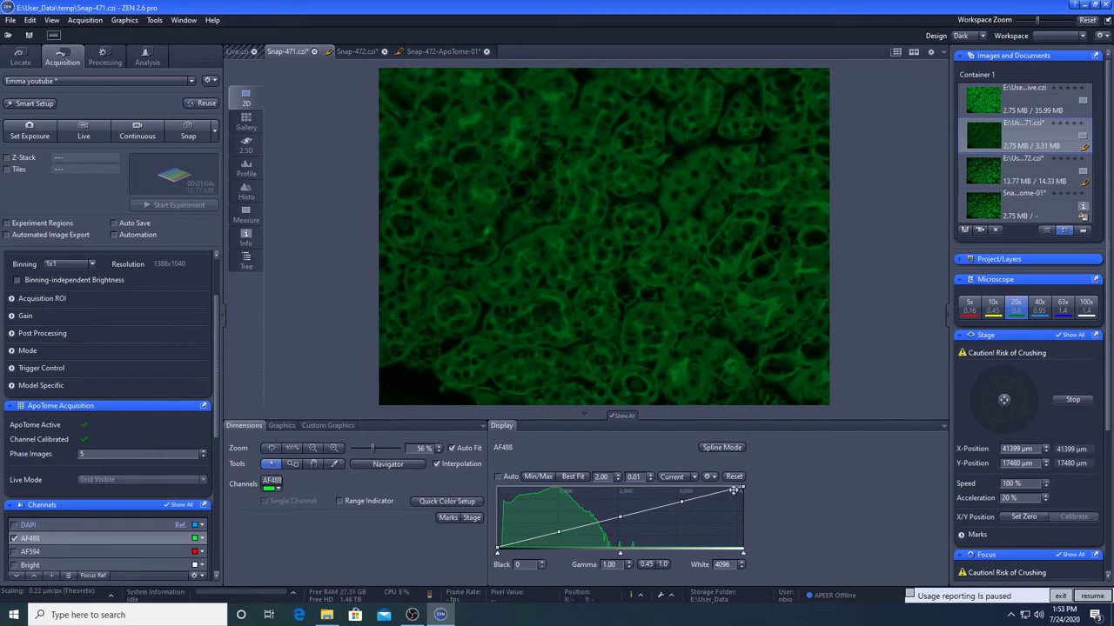
{"action": "left_click_drag", "start_coordinate": [742, 490], "coordinate": [614, 492]}
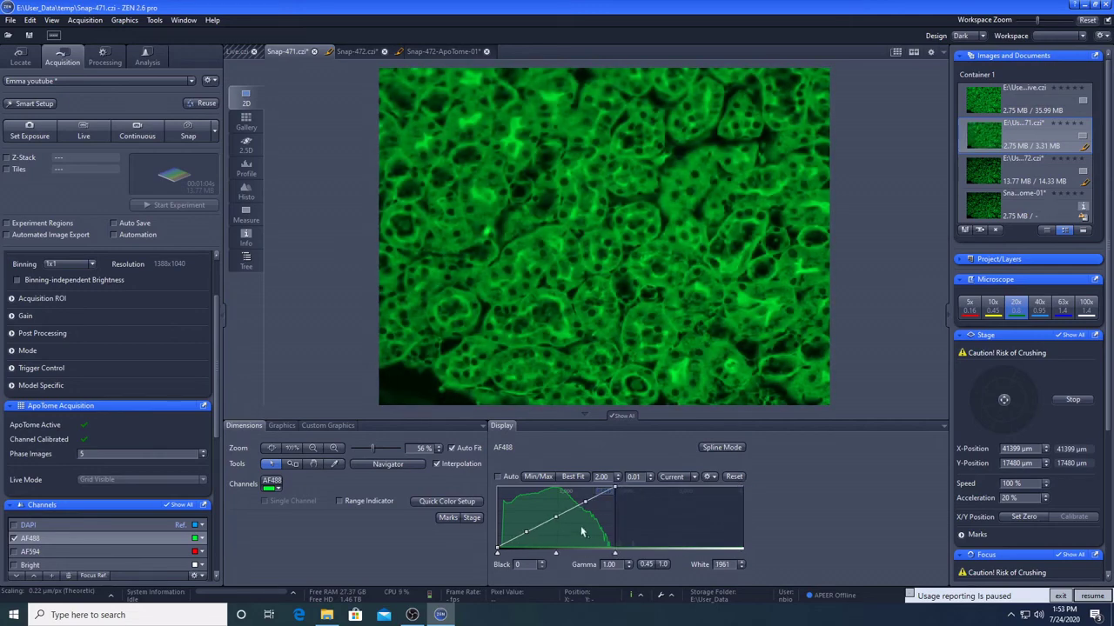
{"action": "left_click", "coordinate": [361, 54]}
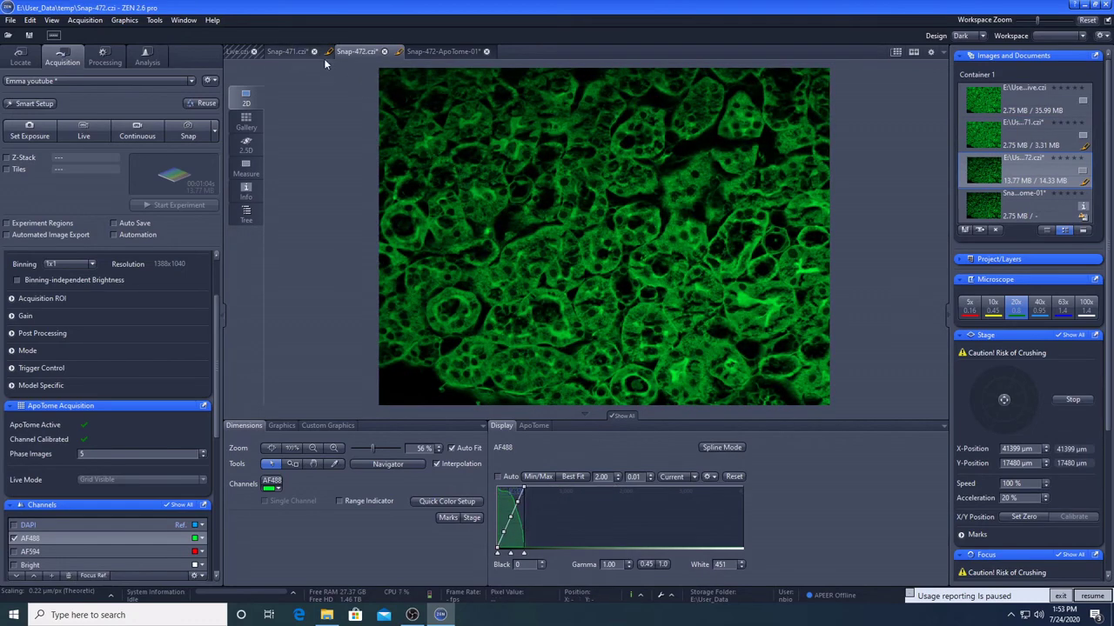
- Zoom in and out on the Snap-471 and Snap-472 kidney images to inspect detail
{"action": "left_click", "coordinate": [293, 54]}
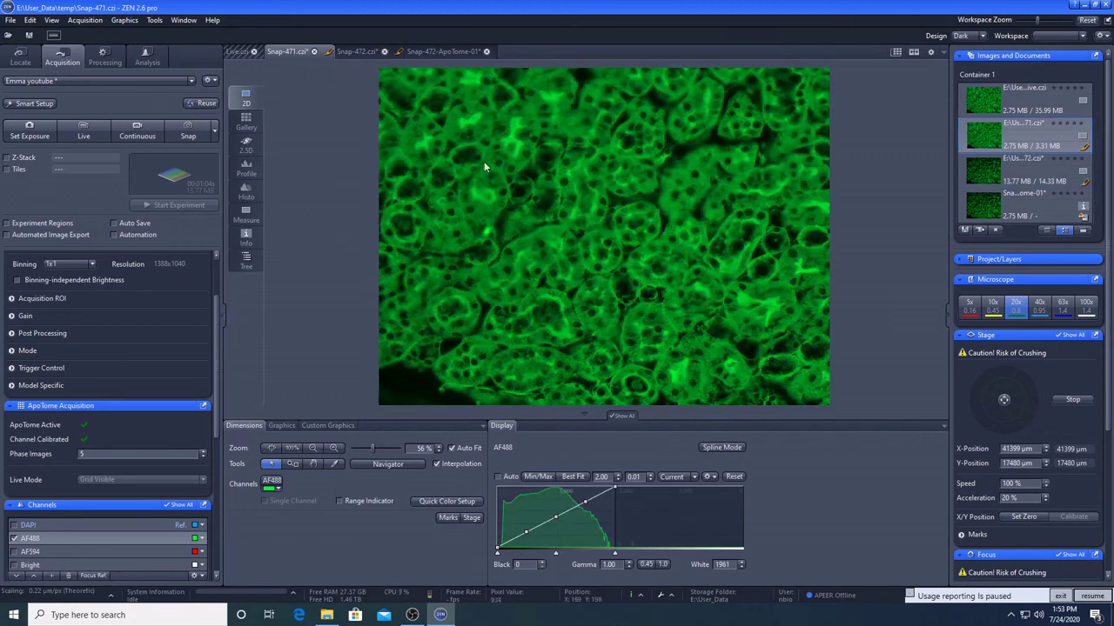
{"action": "scroll", "coordinate": [595, 295], "scroll_direction": "up", "scroll_amount": 2}
{"action": "scroll", "coordinate": [595, 295], "scroll_direction": "up", "scroll_amount": 2}
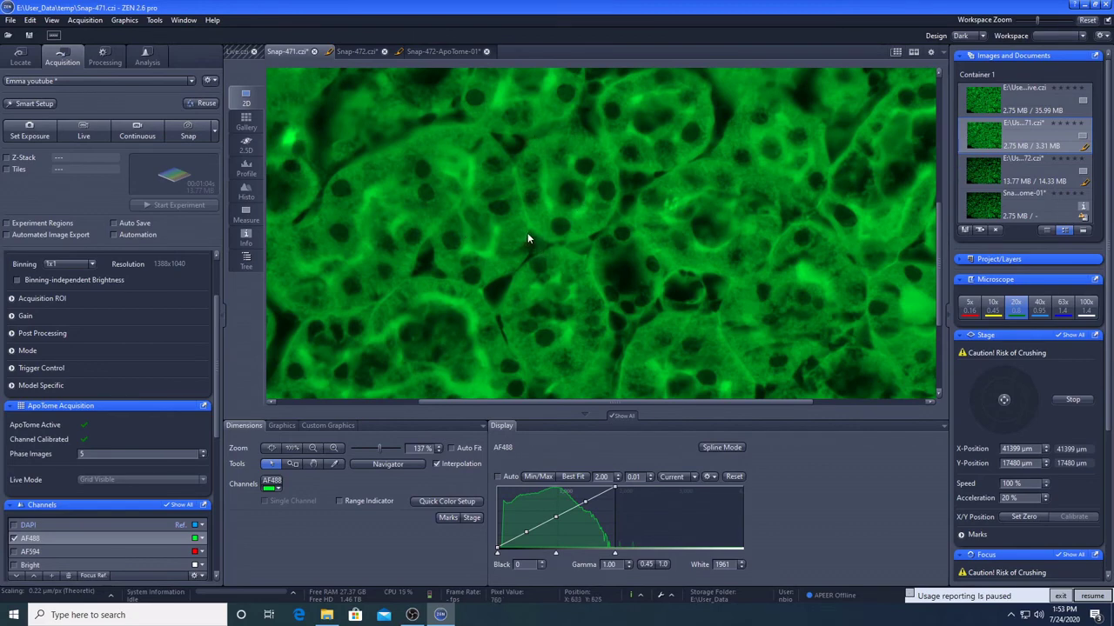
{"action": "left_click", "coordinate": [361, 53]}
{"action": "scroll", "coordinate": [609, 296], "scroll_direction": "up", "scroll_amount": 2}
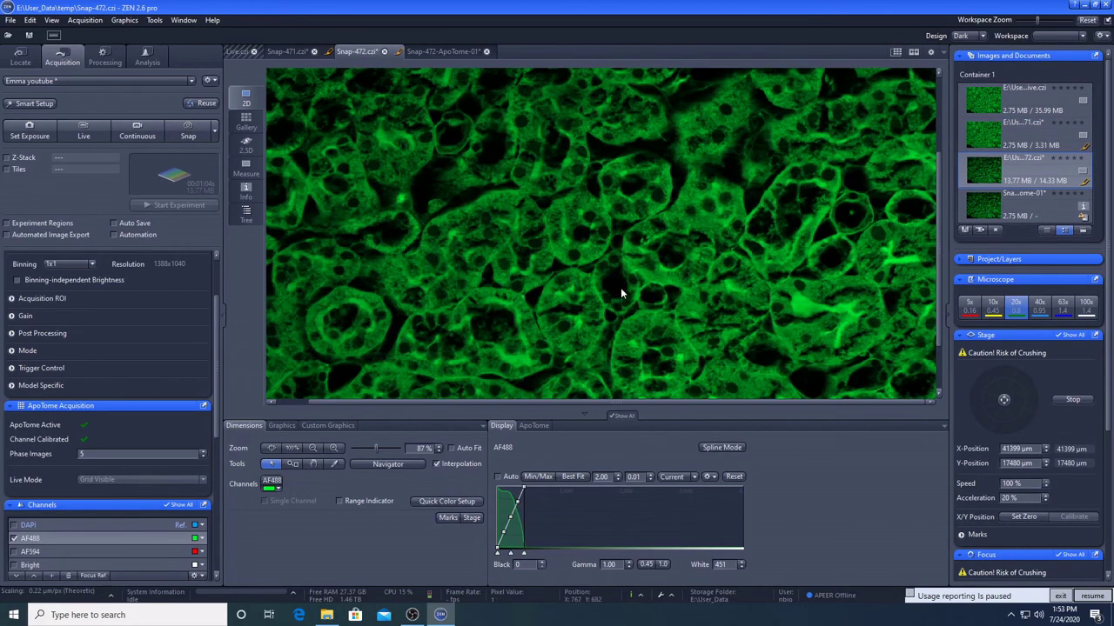
{"action": "scroll", "coordinate": [619, 294], "scroll_direction": "up", "scroll_amount": 3}
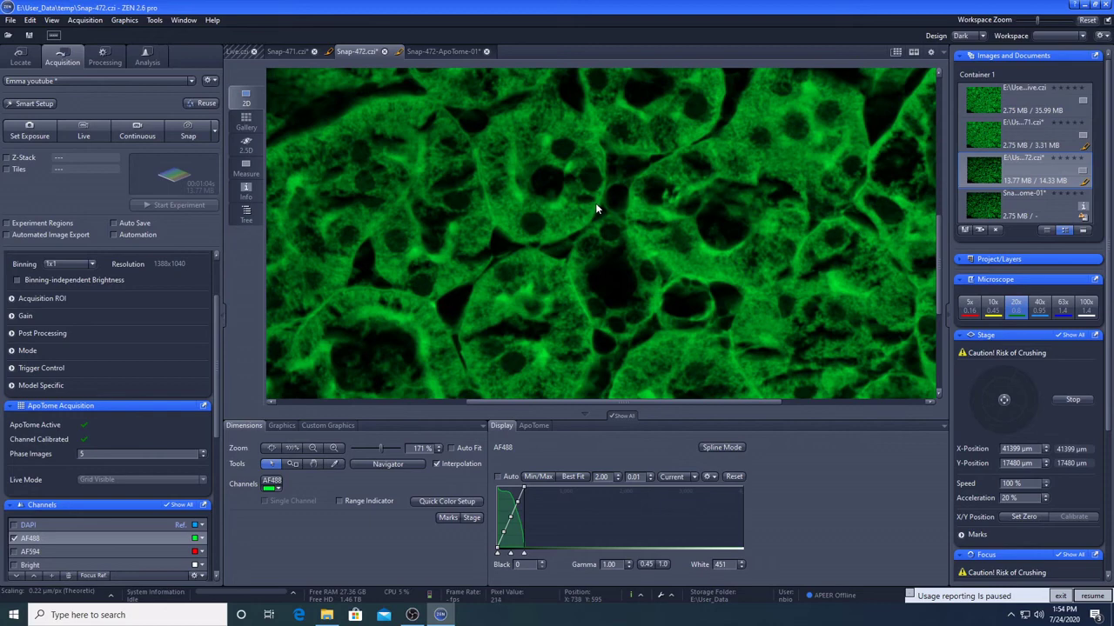
{"action": "scroll", "coordinate": [596, 208], "scroll_direction": "down", "scroll_amount": 3}
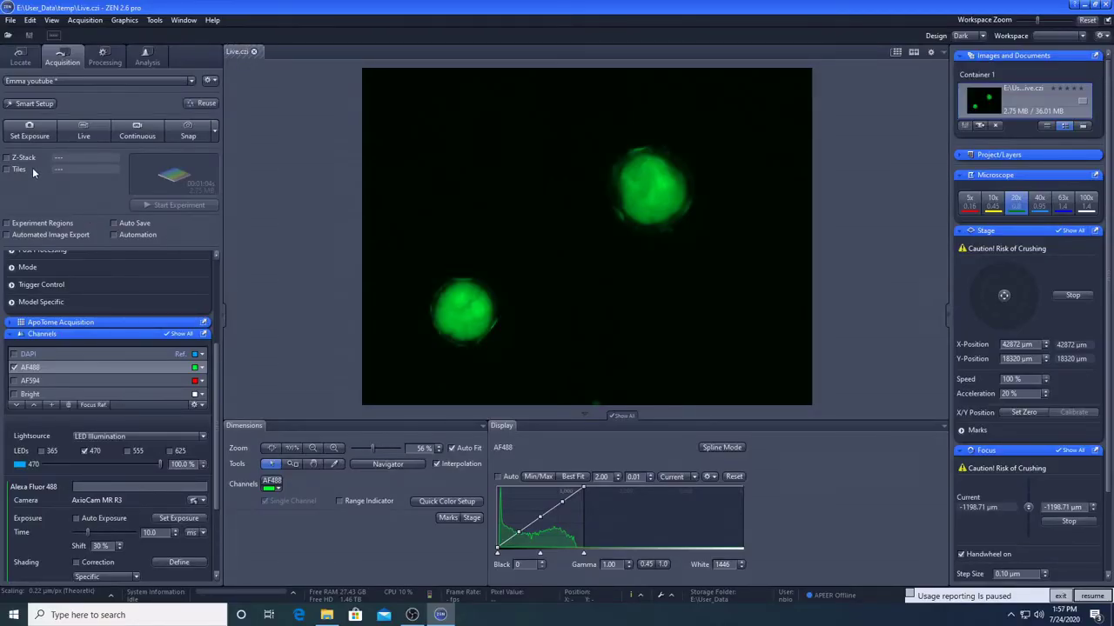
- Enable Z-Stack (5 slices over 4.00 µm at 1.00 µm) and start the live bead view
{"action": "left_click", "coordinate": [7, 157]}
{"action": "left_click_drag", "start_coordinate": [218, 331], "coordinate": [224, 426]}
{"action": "scroll", "coordinate": [78, 443], "scroll_direction": "down", "scroll_amount": 3}
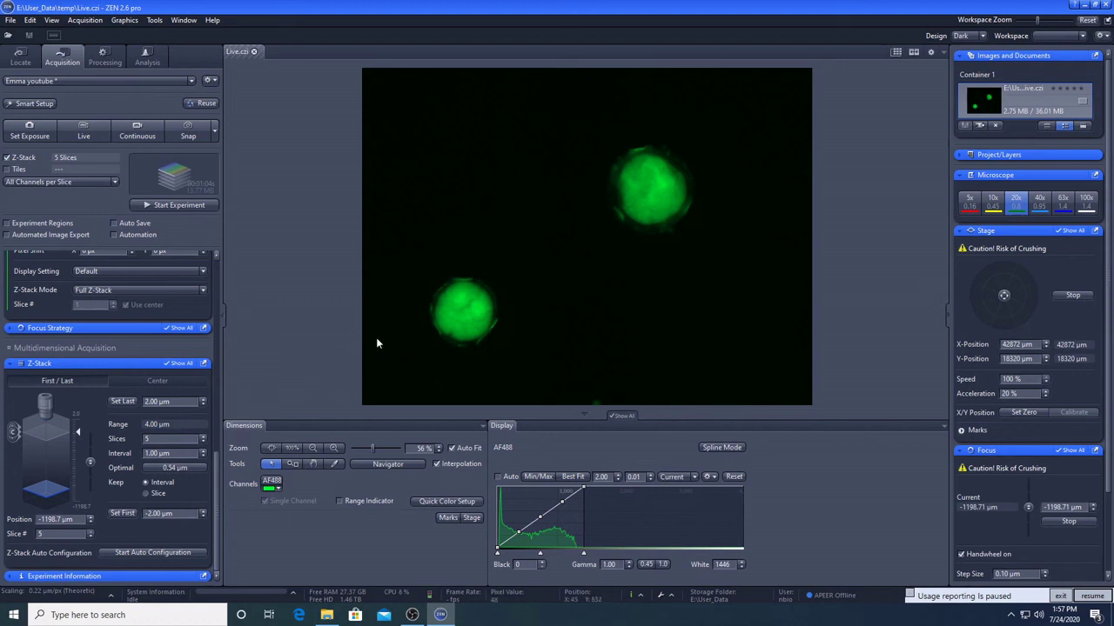
{"action": "left_click", "coordinate": [83, 130]}
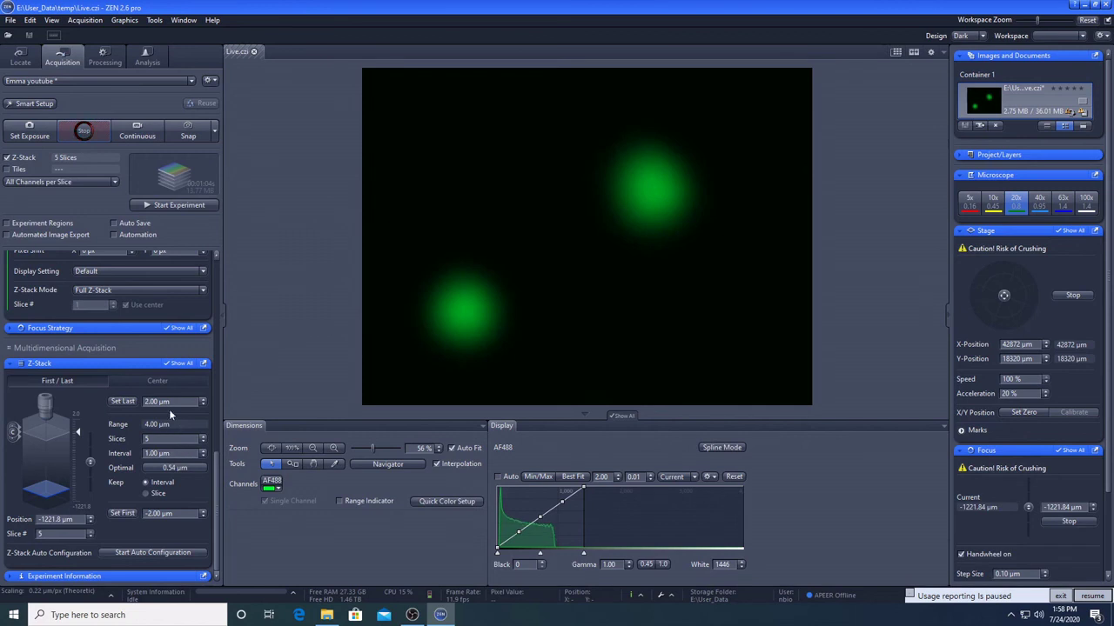
- Set the stack's first and last focus positions and apply the optimal 0.54 µm interval
{"action": "left_click", "coordinate": [122, 513]}
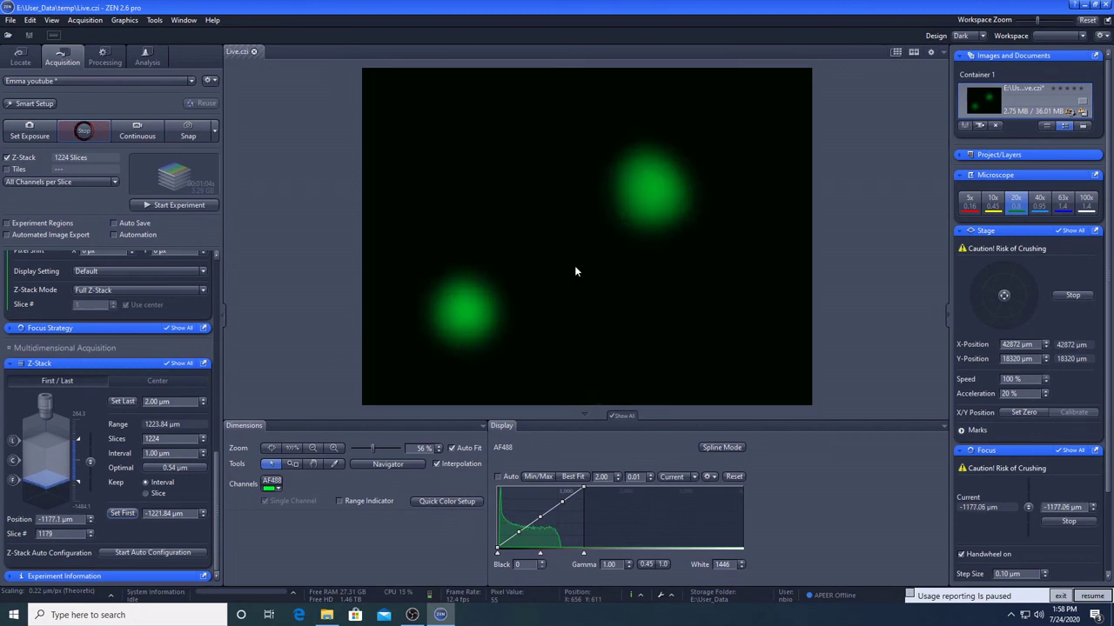
{"action": "left_click", "coordinate": [122, 402]}
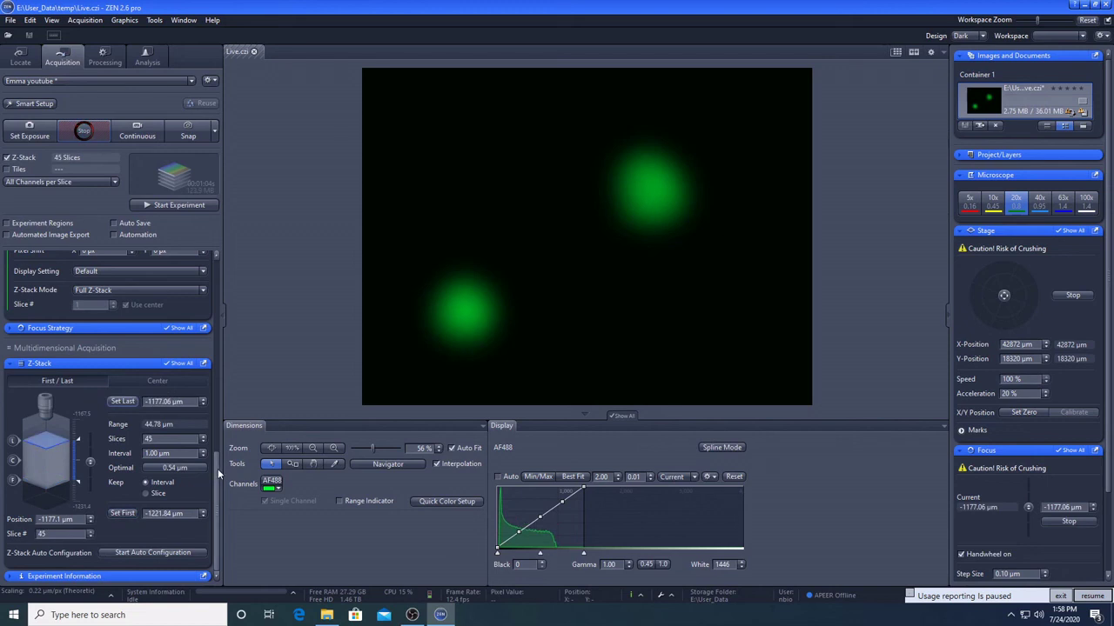
{"action": "left_click", "coordinate": [168, 469]}
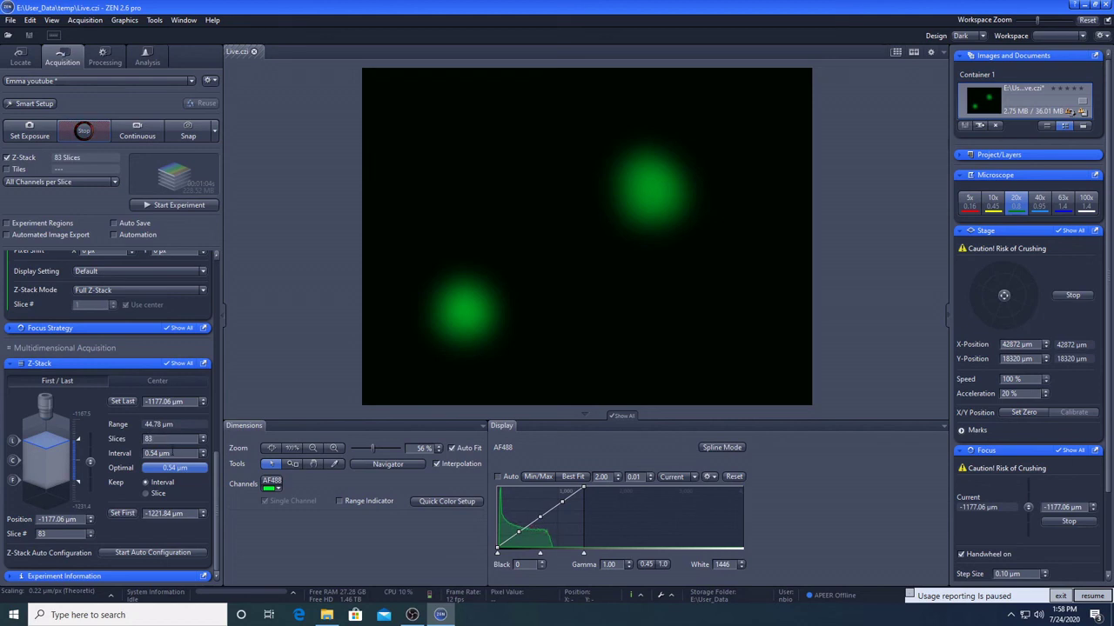
- Try a 1 µm interval, then restore the optimal 0.54 µm for 83 slices
{"action": "left_click", "coordinate": [177, 453]}
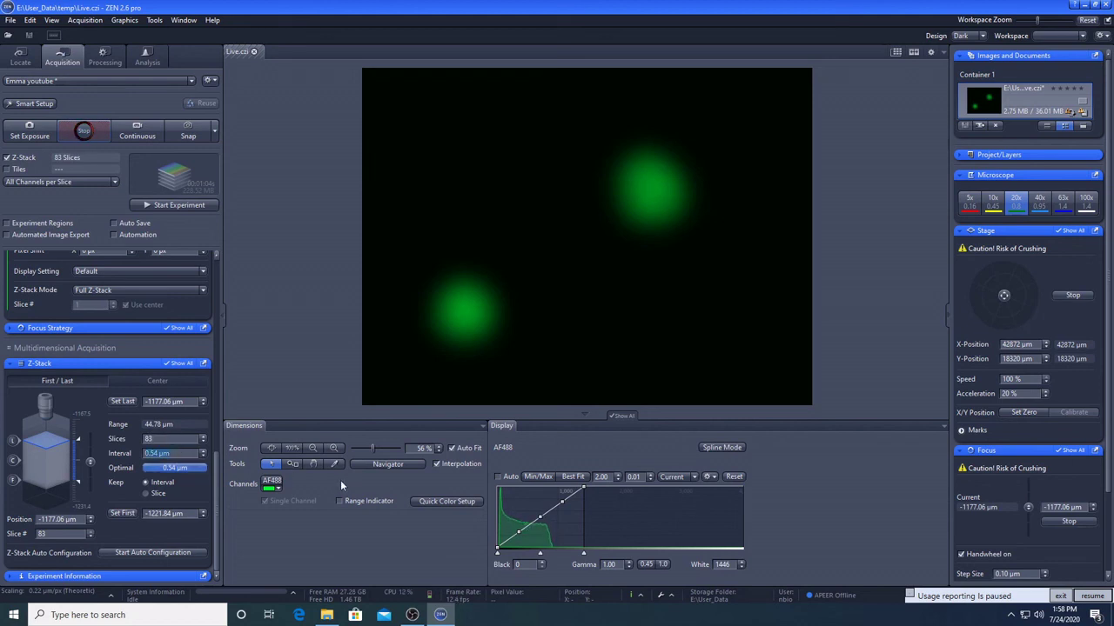
{"action": "type", "text": "1"}
{"action": "key", "text": "Return"}
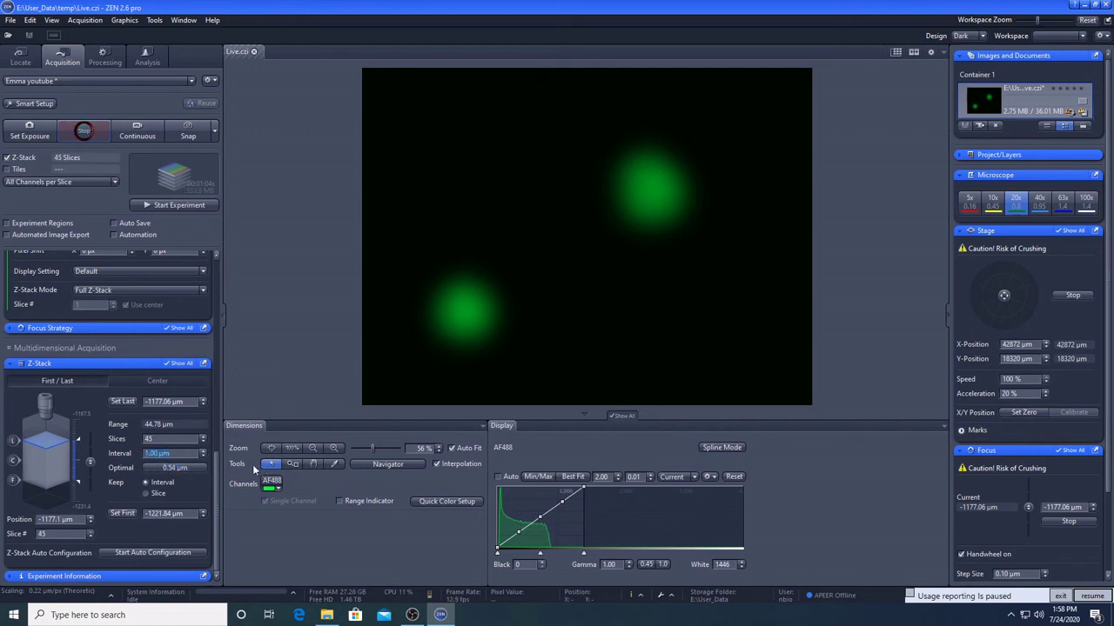
{"action": "left_click", "coordinate": [178, 469]}
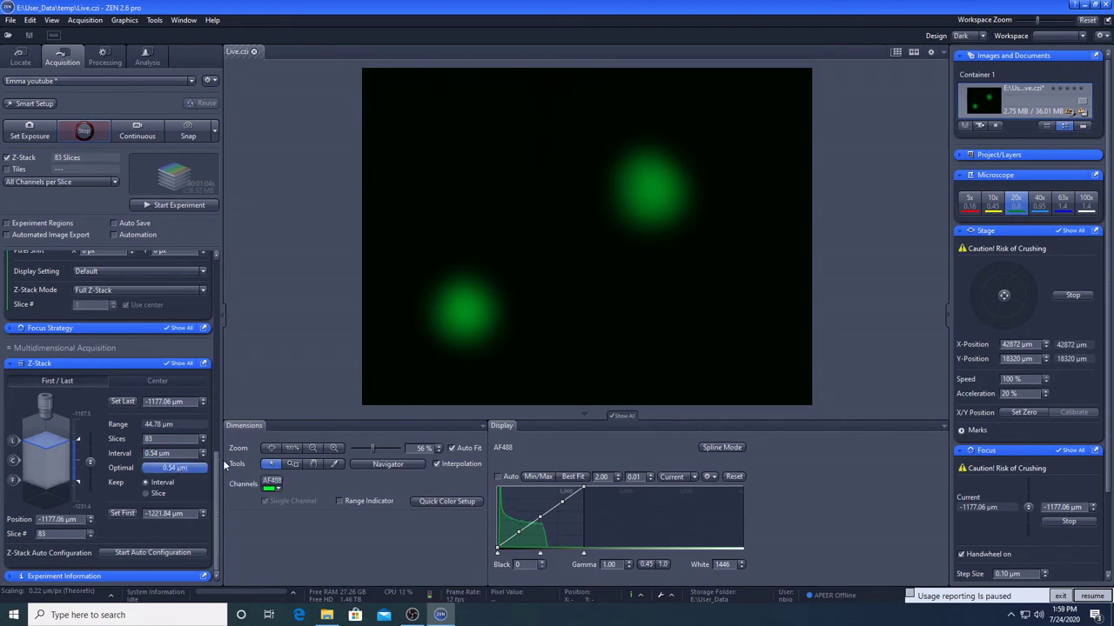
- Stop Live, acquire Experiment-23.czi, and Best Fit its display to Black 36, White 978
{"action": "left_click", "coordinate": [83, 132]}
{"action": "left_click", "coordinate": [177, 205]}
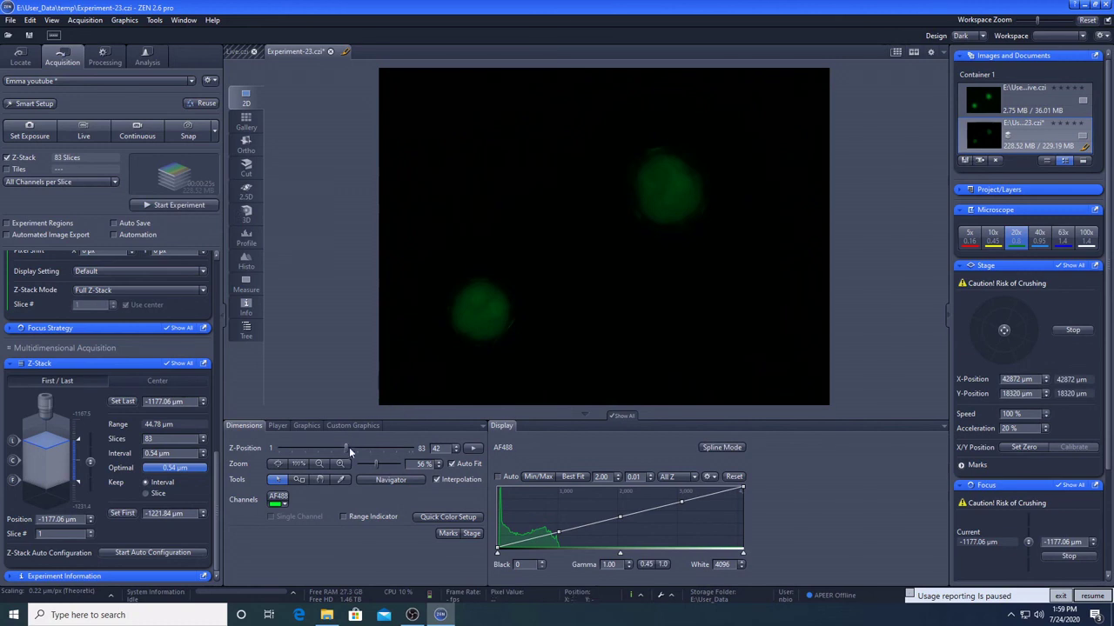
{"action": "mouse_move", "coordinate": [347, 446]}
{"action": "left_mouse_down"}
{"action": "mouse_move", "coordinate": [389, 439]}
{"action": "mouse_move", "coordinate": [351, 437]}
{"action": "left_mouse_up"}
{"action": "left_click", "coordinate": [572, 477]}
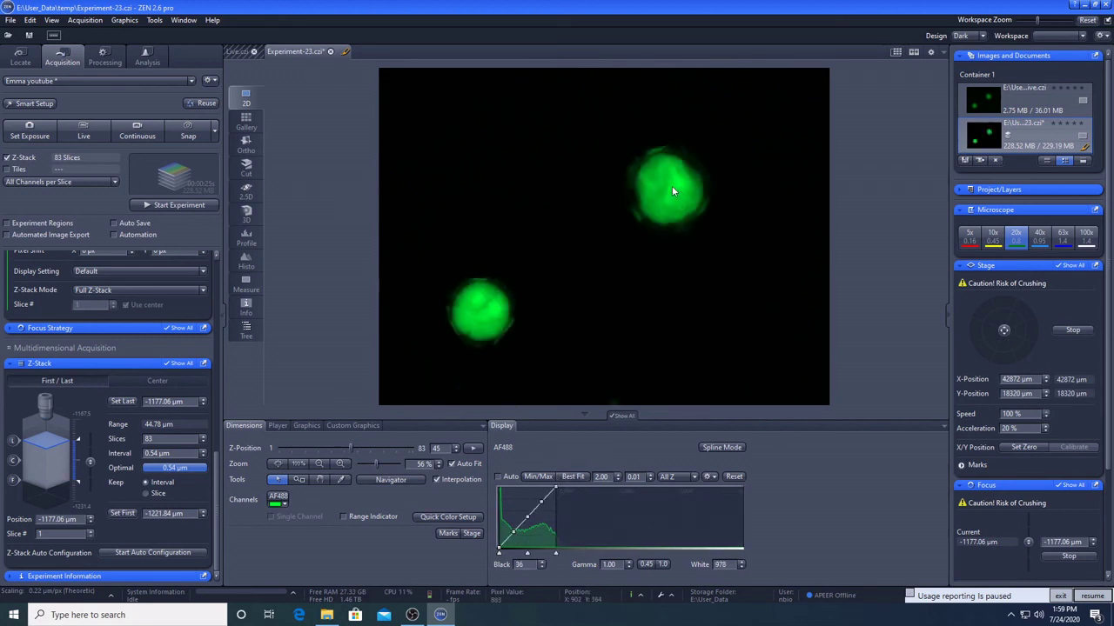
- Zoom into a bead and browse through other slices of the Z-stack
{"action": "scroll", "coordinate": [672, 190], "scroll_direction": "up", "scroll_amount": 2}
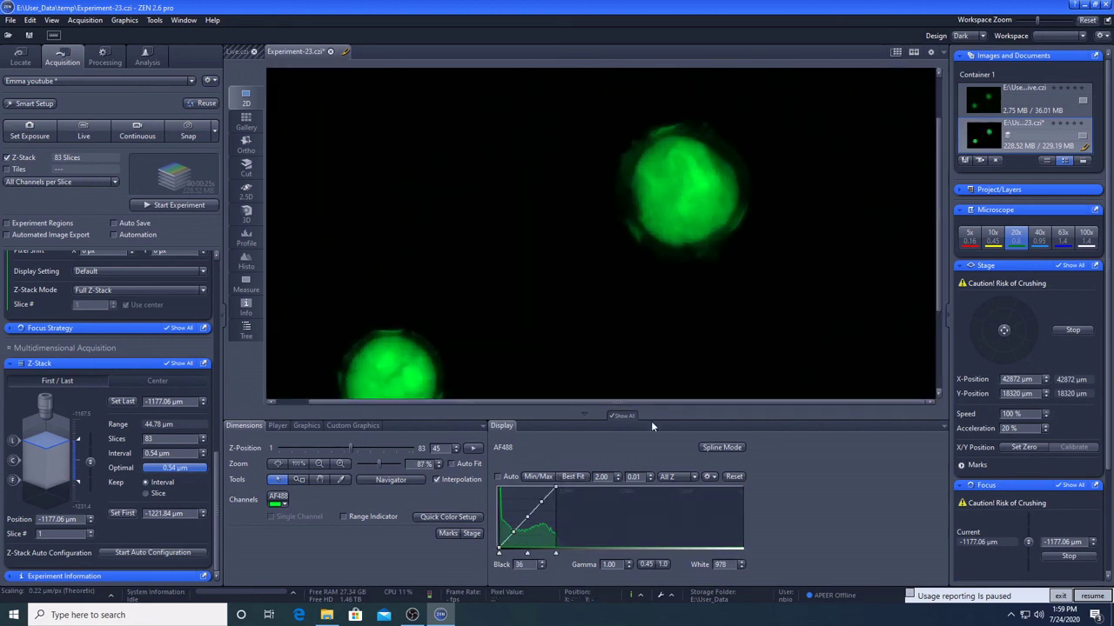
{"action": "scroll", "coordinate": [659, 266], "scroll_direction": "up", "scroll_amount": 3}
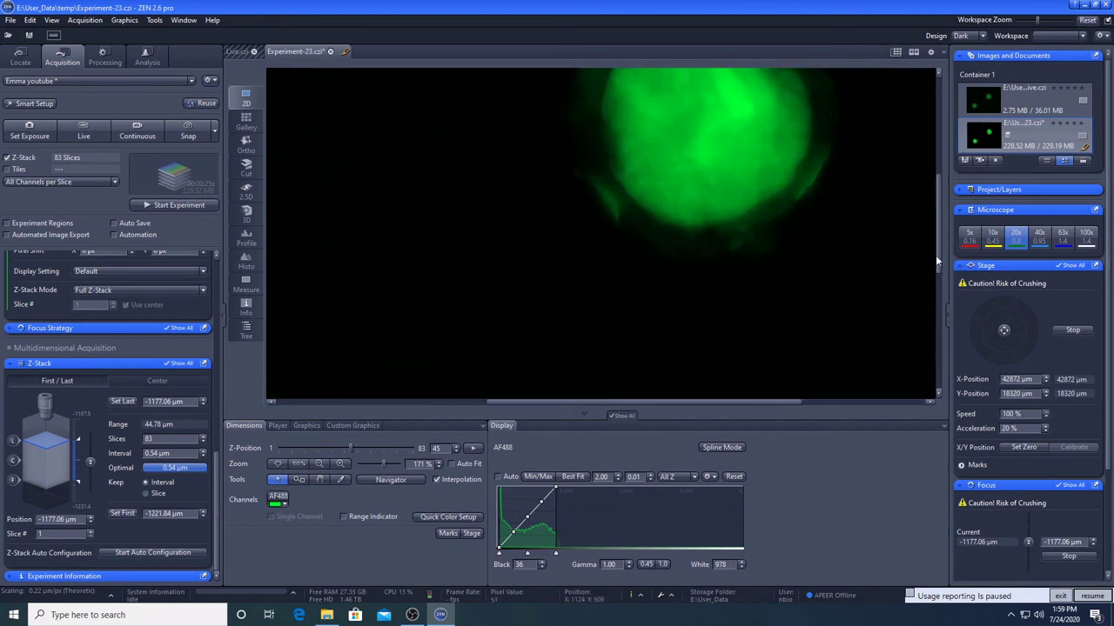
{"action": "left_click_drag", "start_coordinate": [937, 256], "coordinate": [933, 228]}
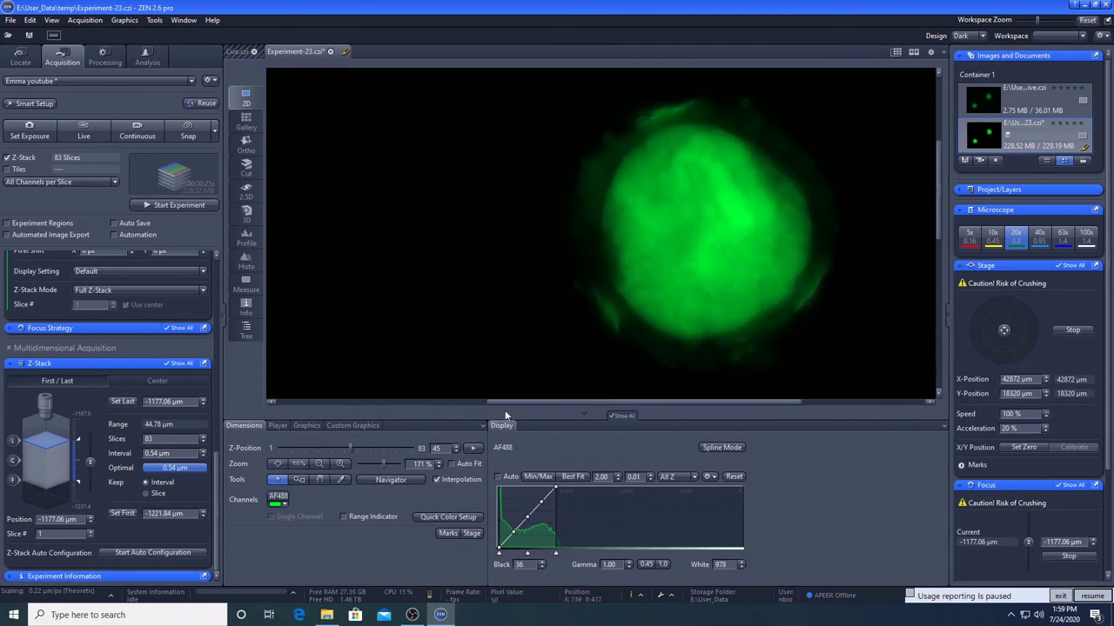
{"action": "mouse_move", "coordinate": [351, 449]}
{"action": "left_mouse_down"}
{"action": "mouse_move", "coordinate": [398, 446]}
{"action": "mouse_move", "coordinate": [320, 431]}
{"action": "mouse_move", "coordinate": [357, 431]}
{"action": "left_mouse_up"}
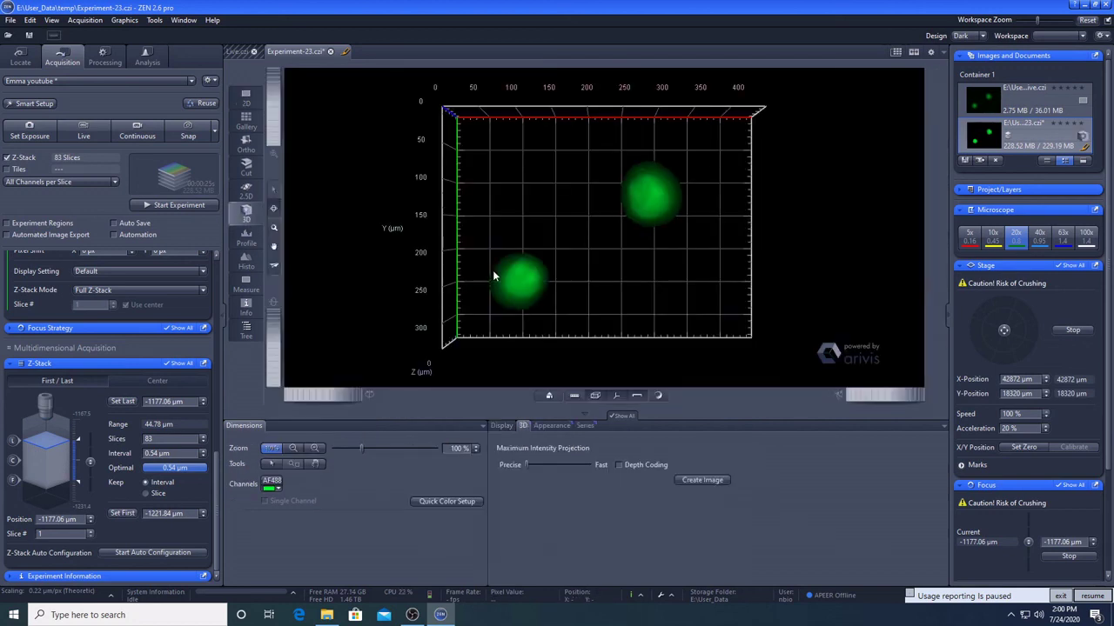
- Tilt and rotate the 3D rendering of the two green beads
{"action": "left_click_drag", "start_coordinate": [542, 362], "coordinate": [522, 211]}
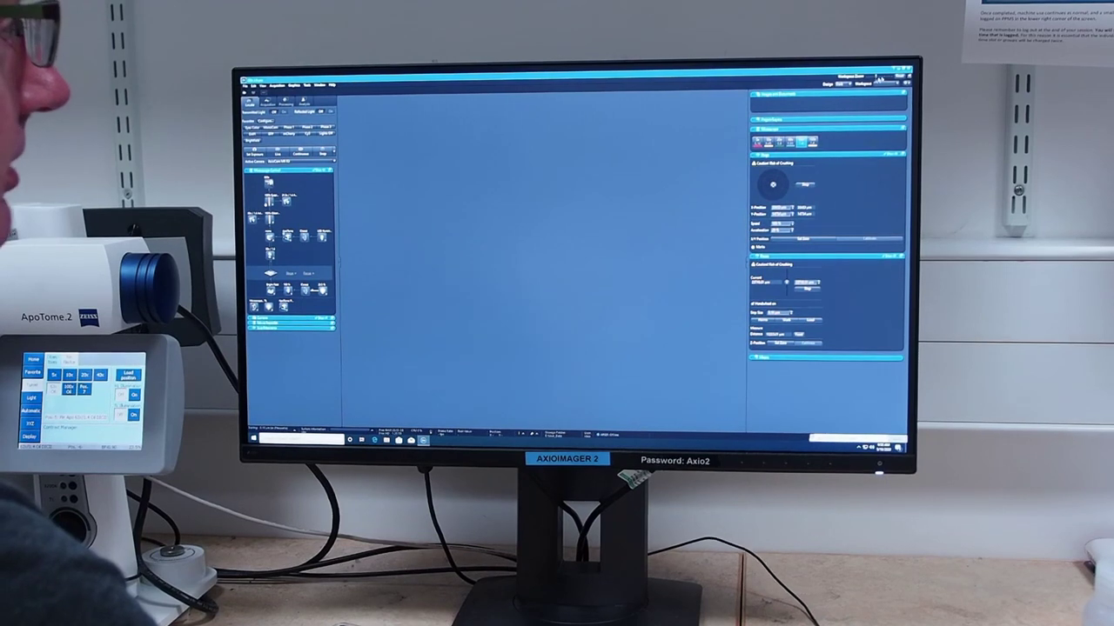
- Close ZEN with Alt+F4 and open the Start menu's account options to sign out
{"action": "key", "text": "alt+F4"}
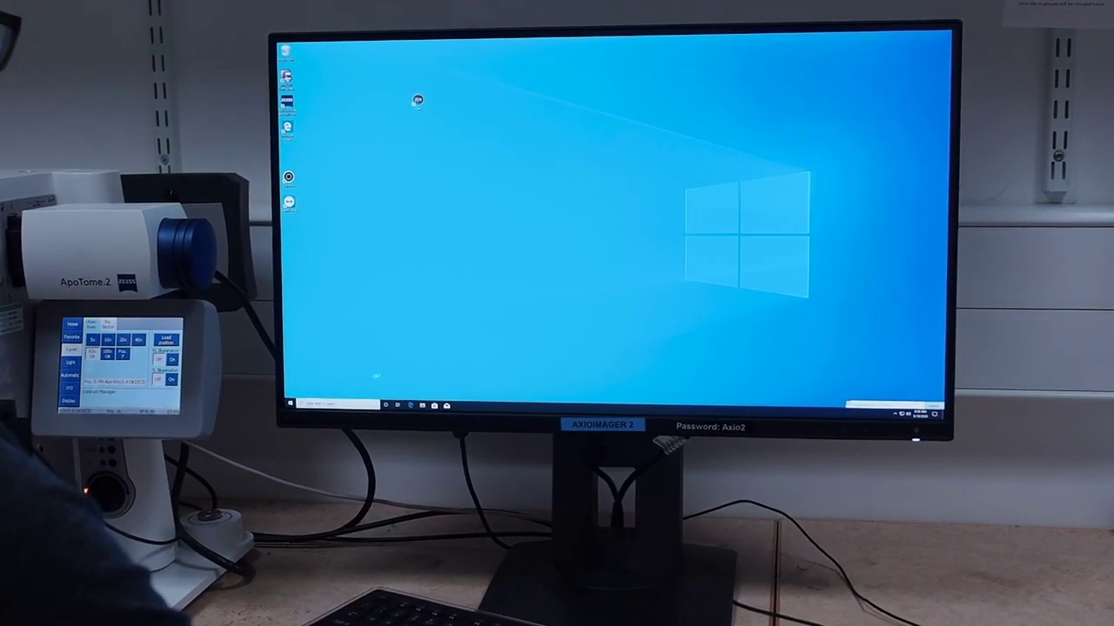
{"action": "key", "text": "super"}
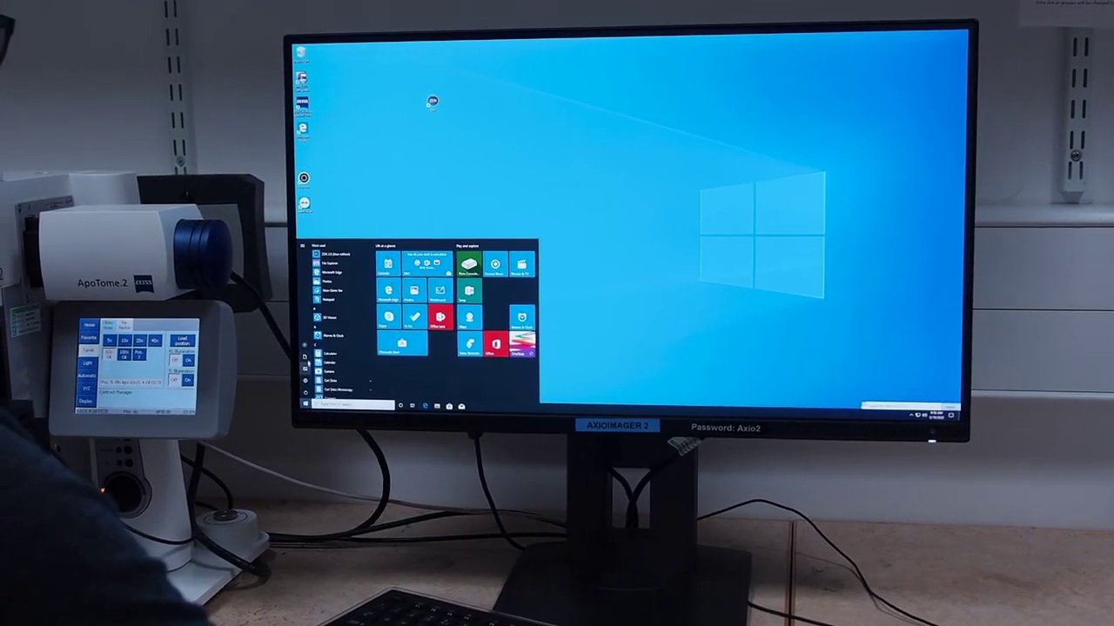
{"action": "left_click", "coordinate": [306, 350]}
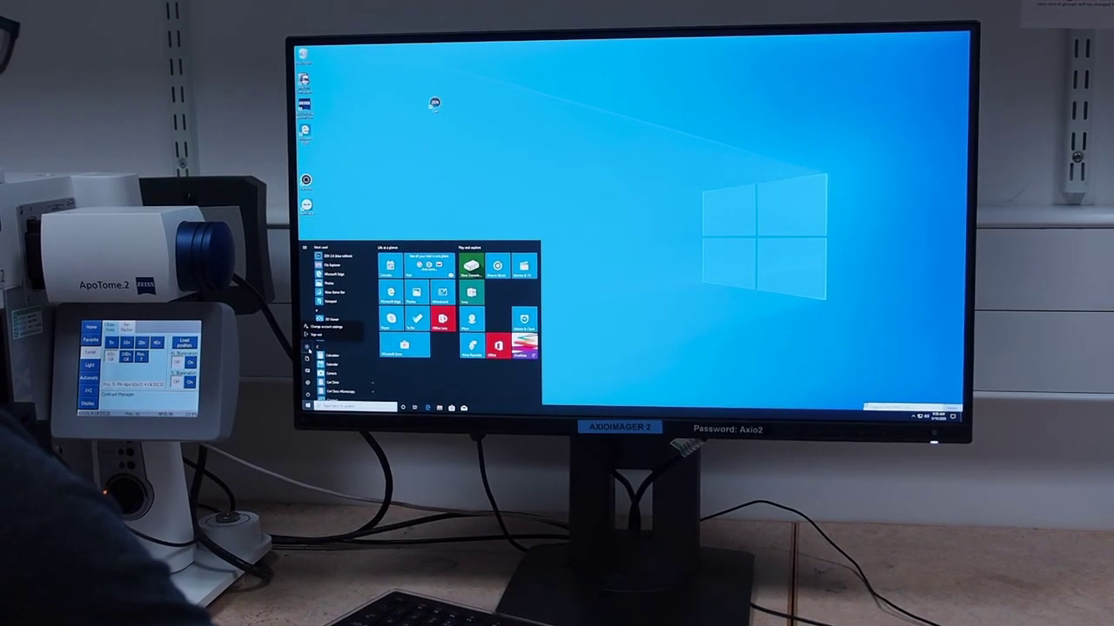